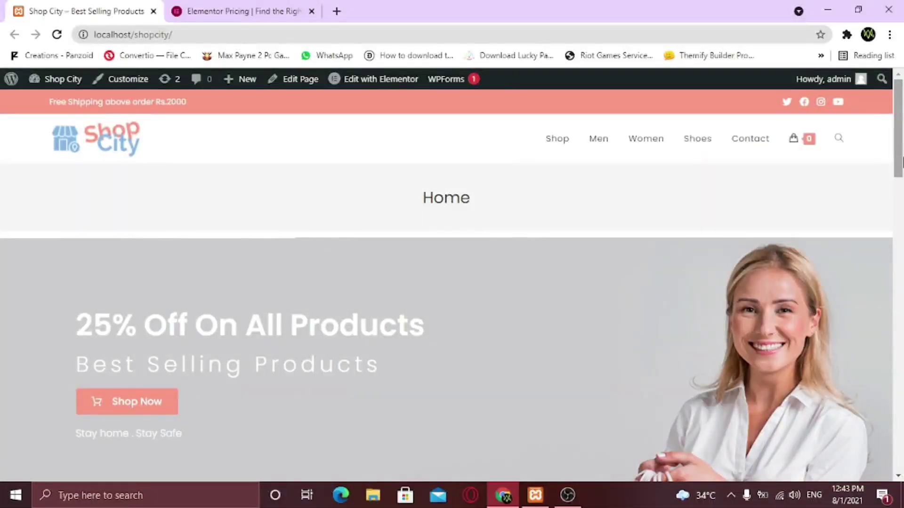
Scroll the Shop City home page to the footer and back, then switch to the Elementor Pricing tab.
left_click_drag(902, 131, 897, 425)
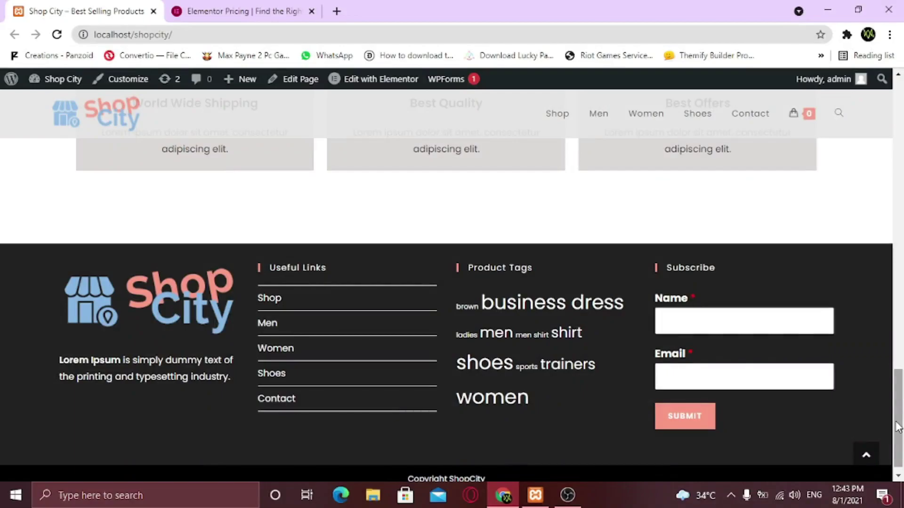
left_click_drag(897, 426, 881, 117)
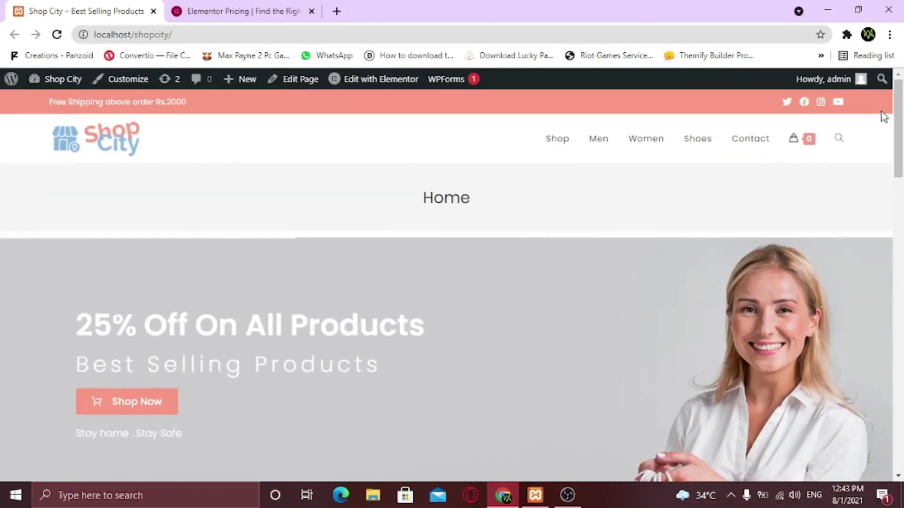
key("ctrl+Tab")
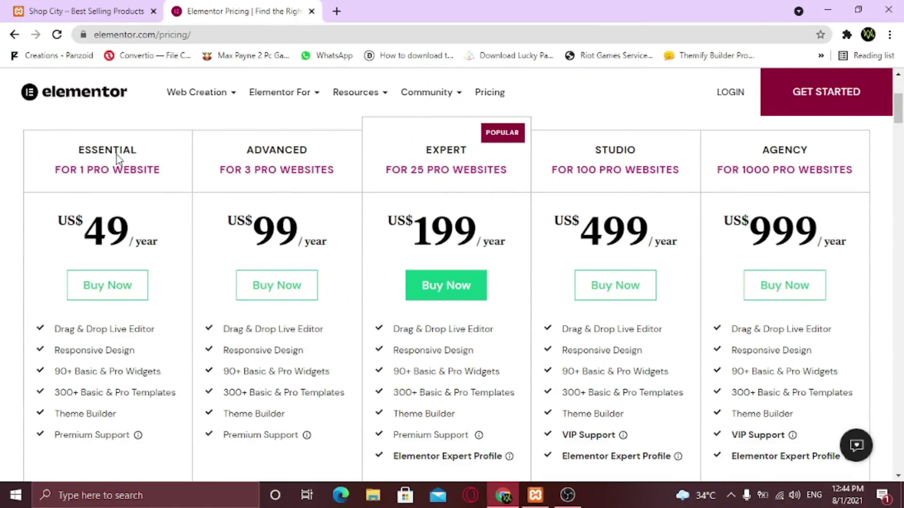
left_click_drag(79, 149, 163, 181)
left_click(163, 183)
left_click_drag(246, 149, 327, 170)
left_click(326, 172)
Close the Elementor pricing tab and open Plugins > Installed Plugins in the dashboard.
left_click(311, 11)
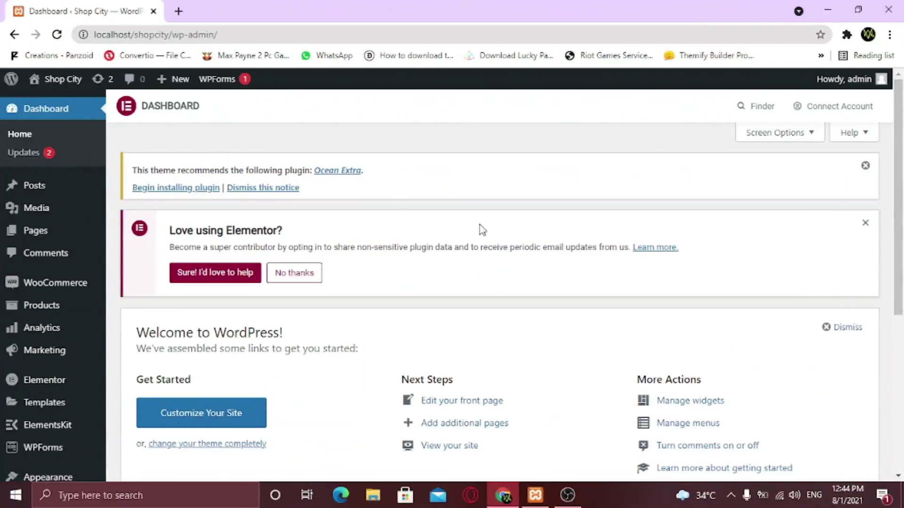
left_click_drag(898, 198, 902, 262)
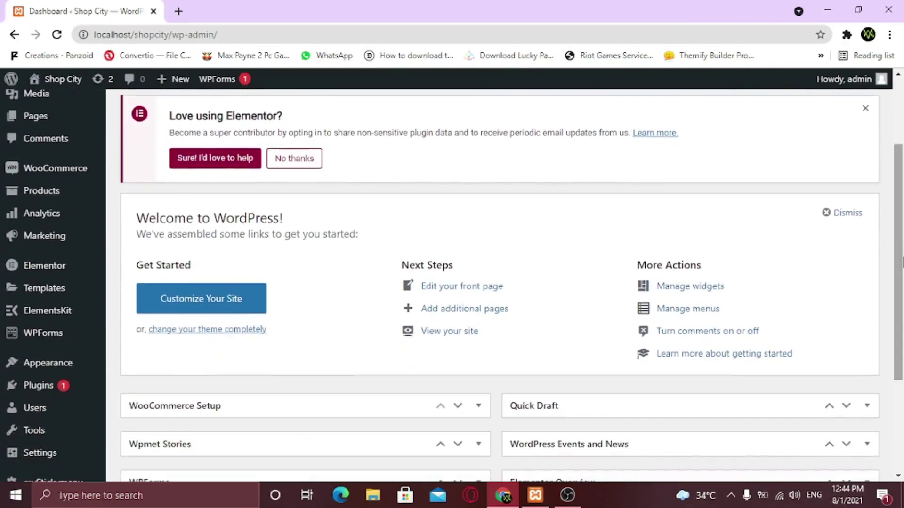
mouse_move(57, 396)
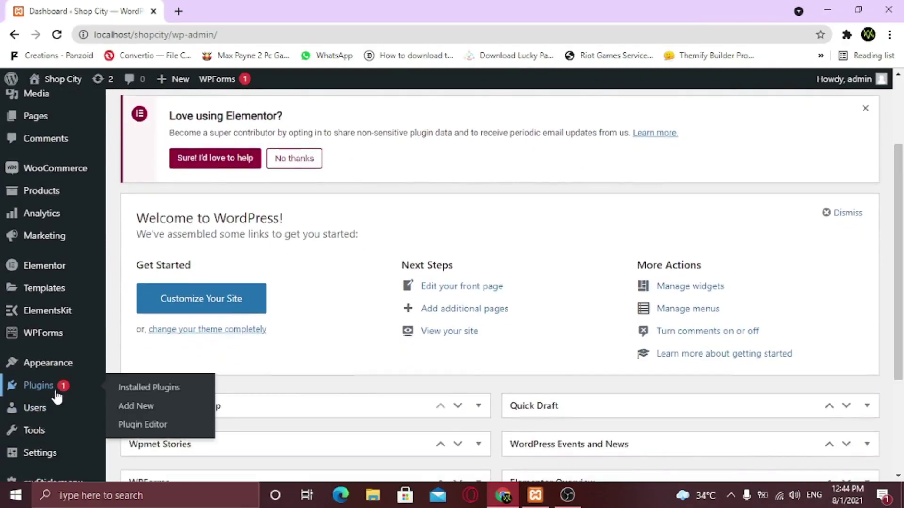
left_click(143, 397)
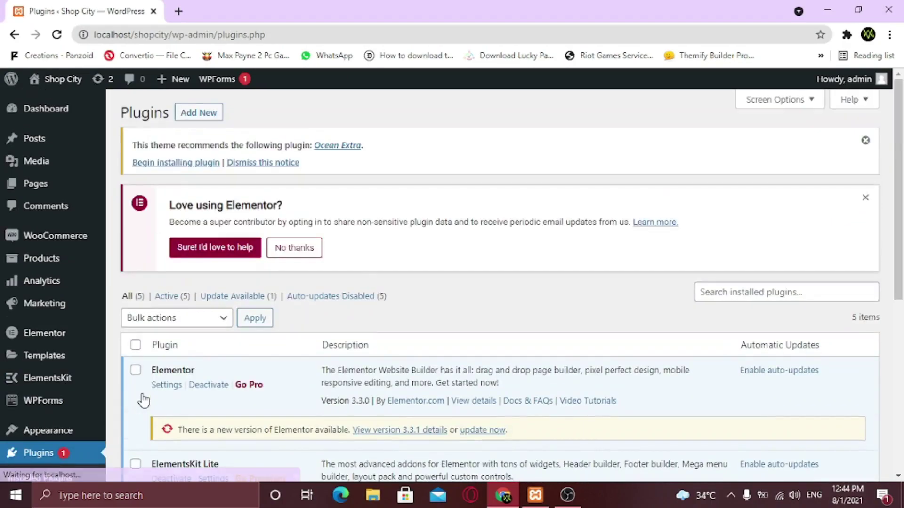
Look over the installed plugins list and go to Add New.
left_click_drag(901, 113, 901, 225)
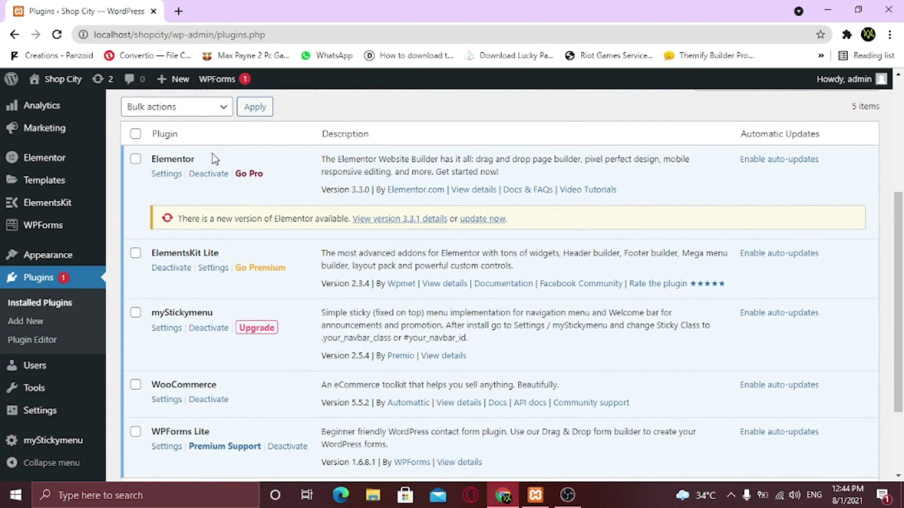
left_click_drag(900, 288, 900, 175)
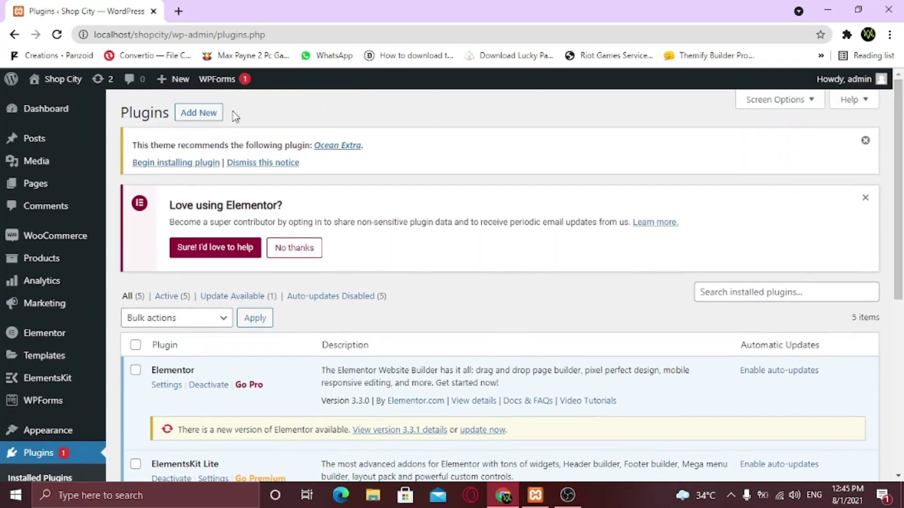
left_click(214, 114)
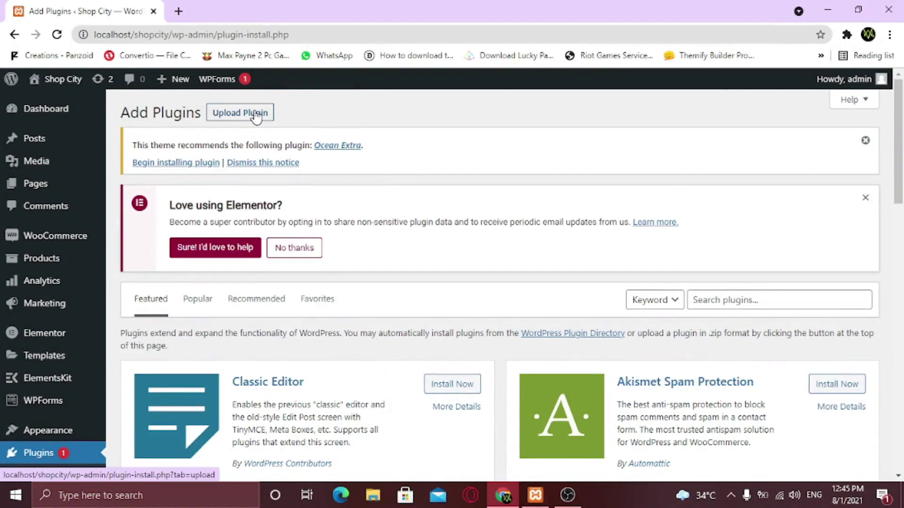
Upload and install the elementor.zip plugin package.
left_click(256, 115)
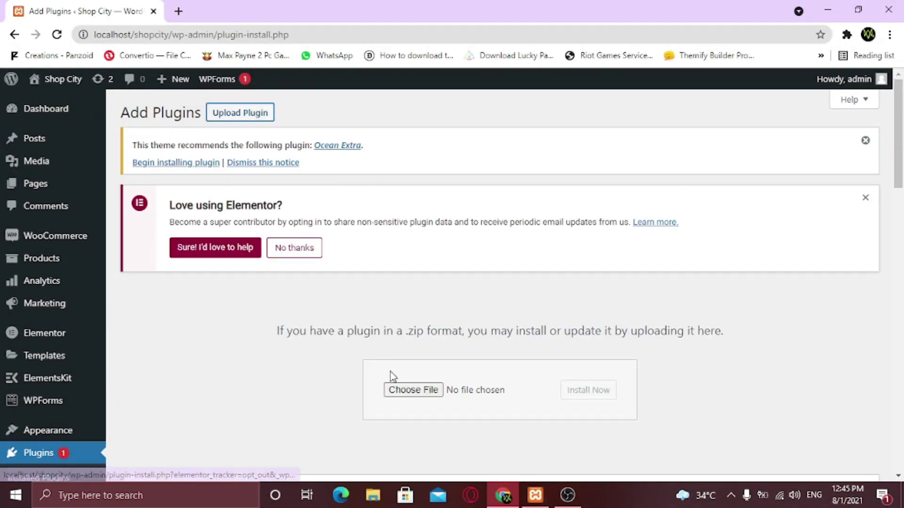
left_click(410, 391)
left_click(396, 264)
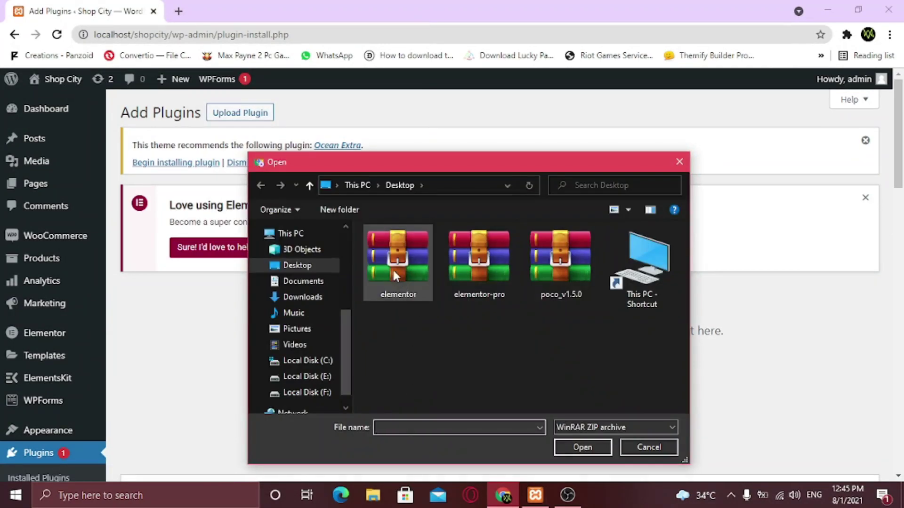
left_click(582, 447)
left_click(578, 390)
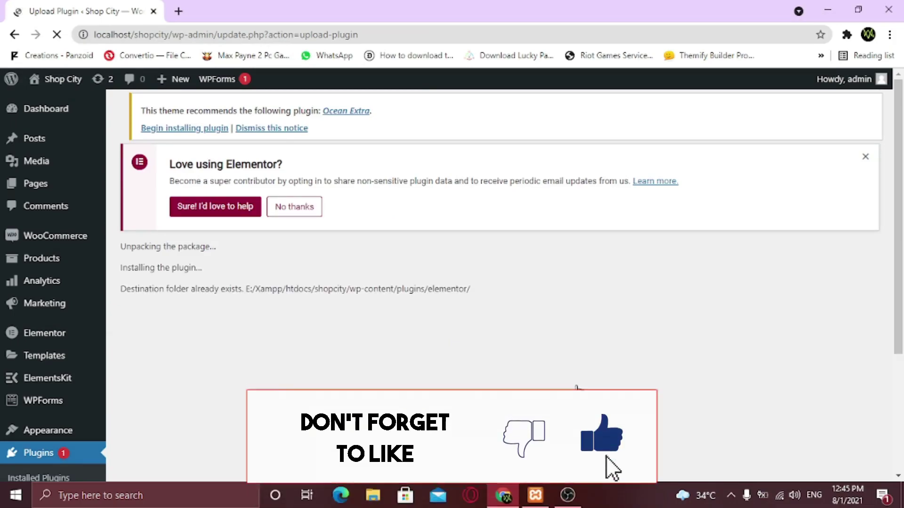
Replace the installed Elementor 3.3.0 with the uploaded 3.3.1 version.
scroll(902, 240, "down", 1)
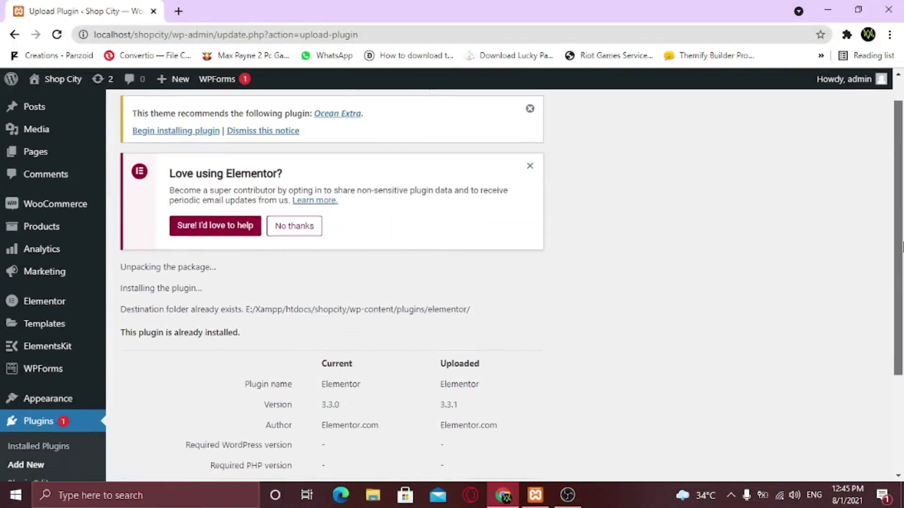
scroll(901, 240, "down", 3)
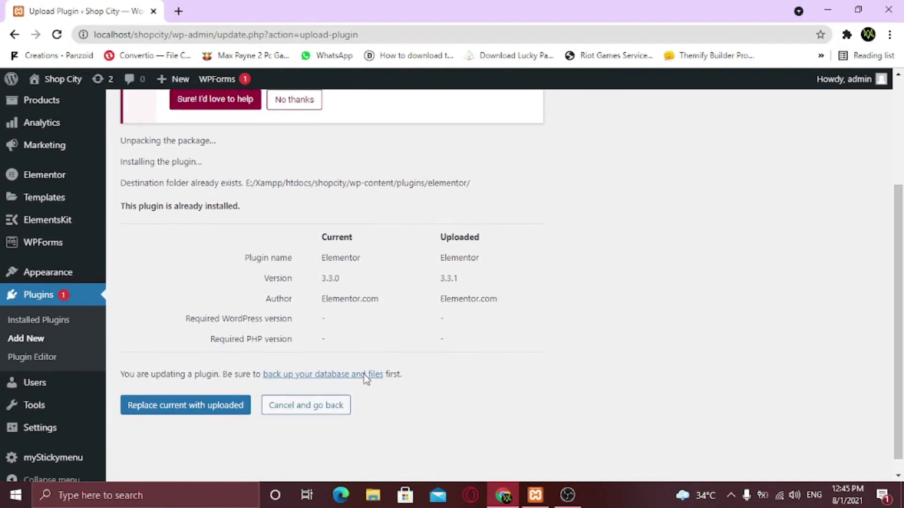
left_click(206, 408)
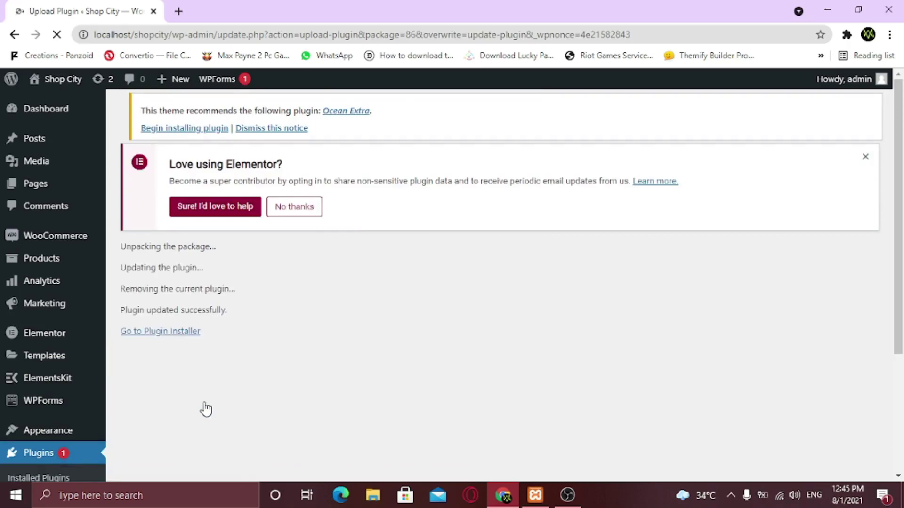
left_click(185, 335)
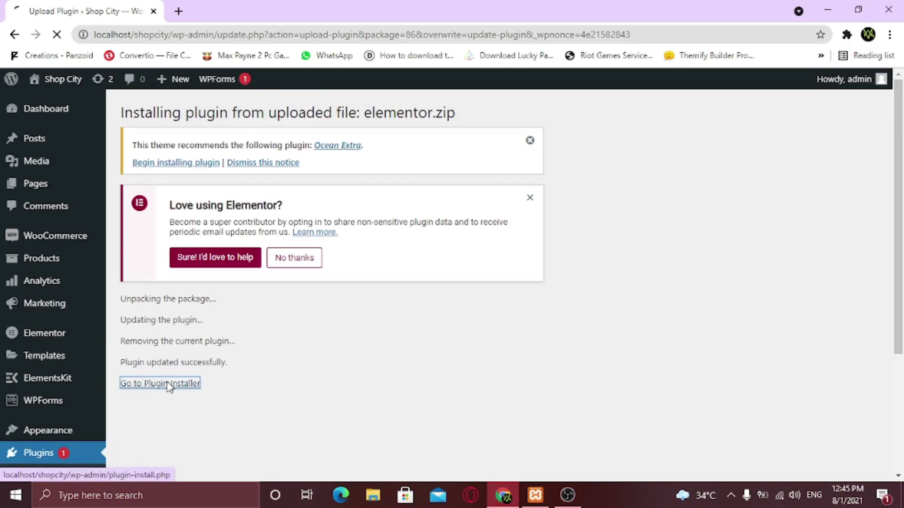
Activate the newly installed Elementor Pro 3.3.4 and review the plugins list.
left_click(170, 384)
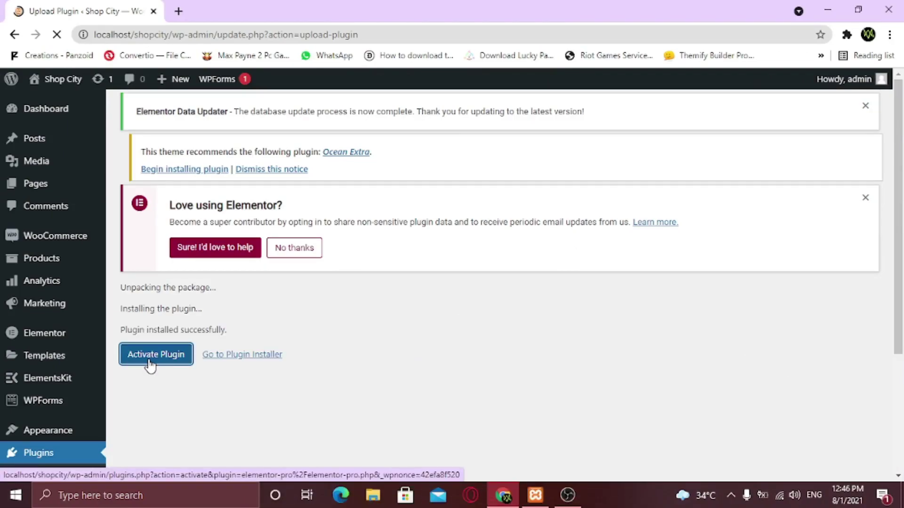
left_click(149, 361)
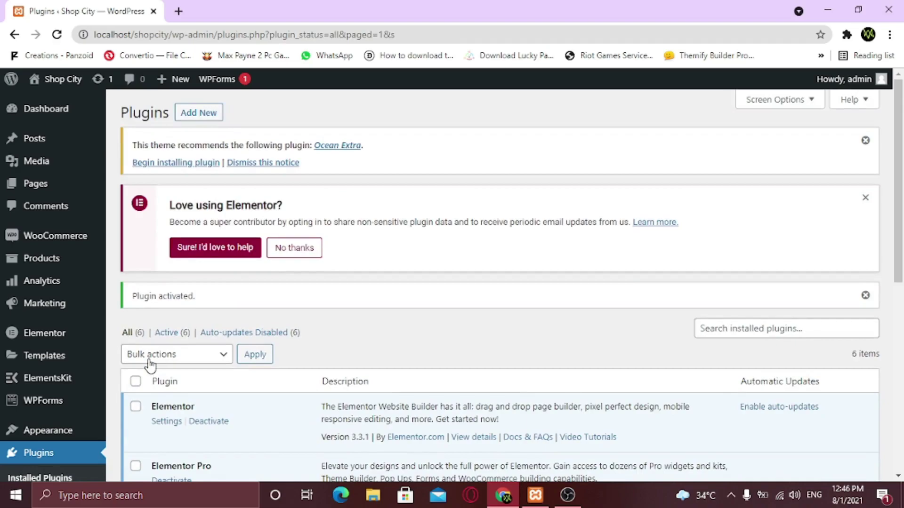
left_click_drag(894, 216, 901, 280)
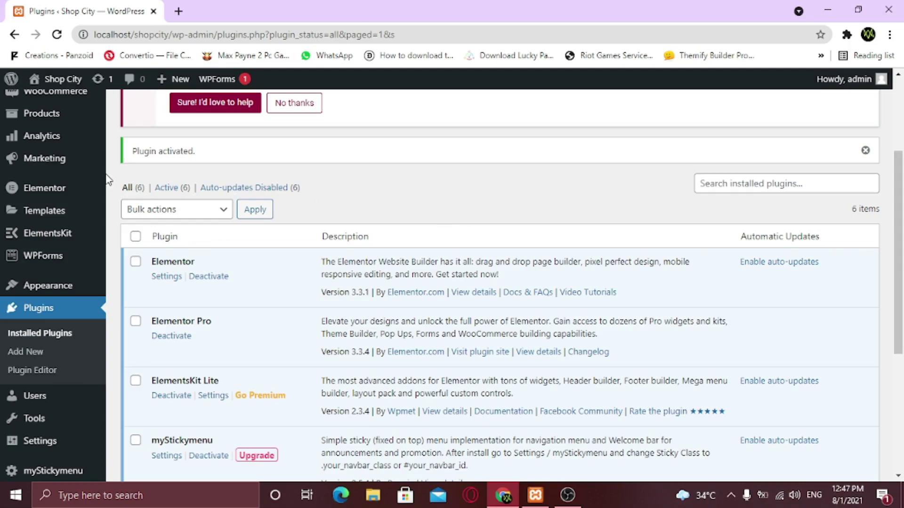
Open Templates > Theme Builder, dismiss both notices, and show the Header templates.
mouse_move(46, 215)
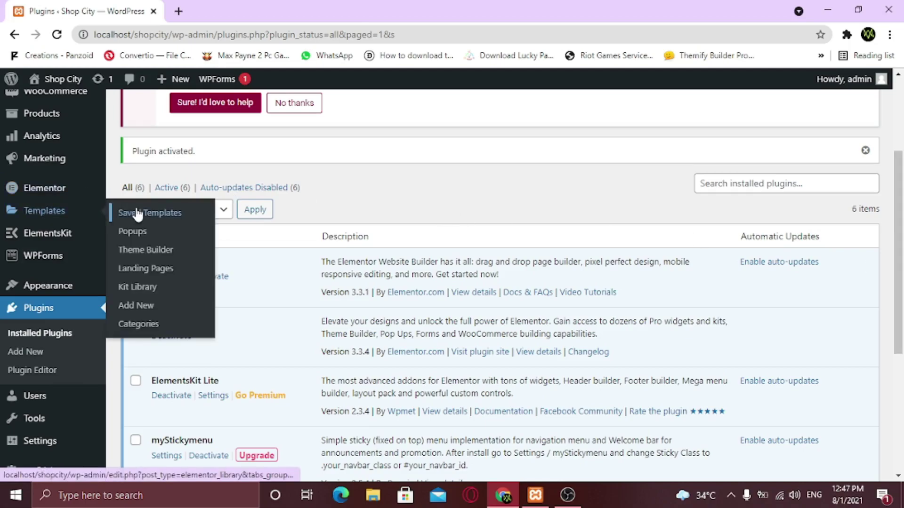
left_click(146, 248)
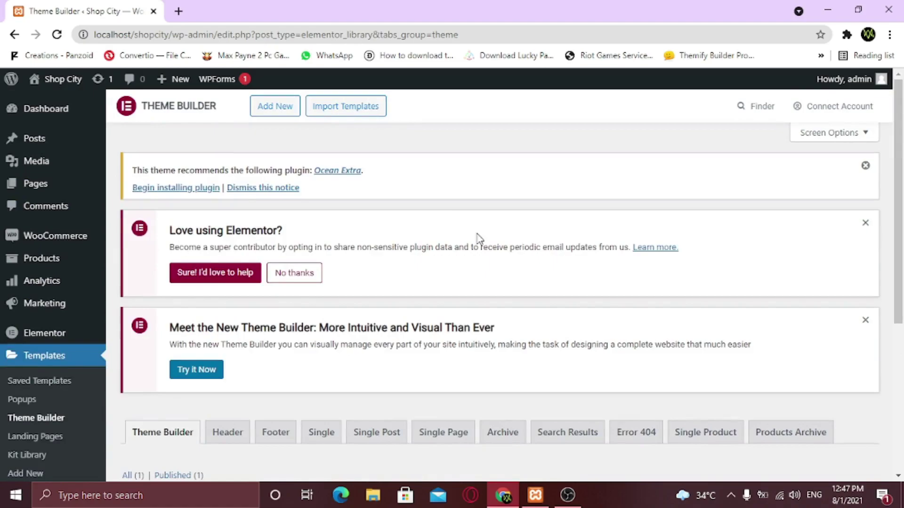
left_click(865, 224)
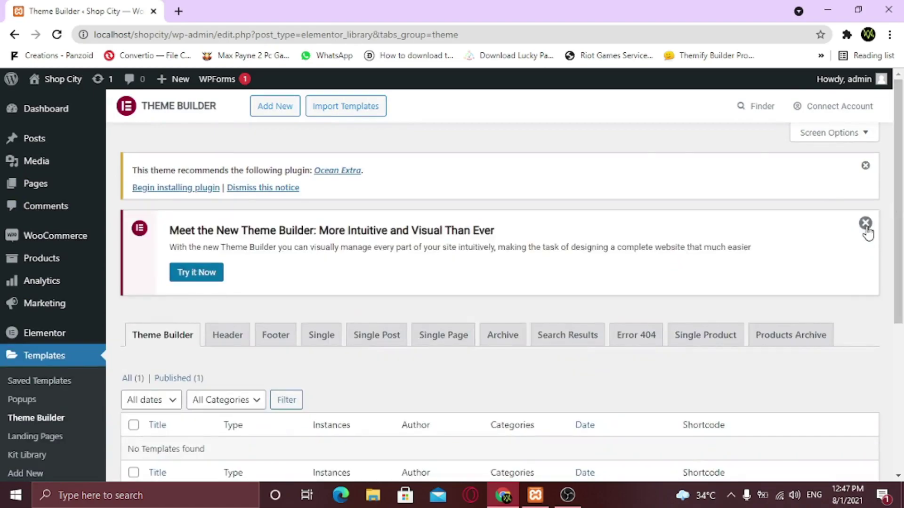
left_click(865, 228)
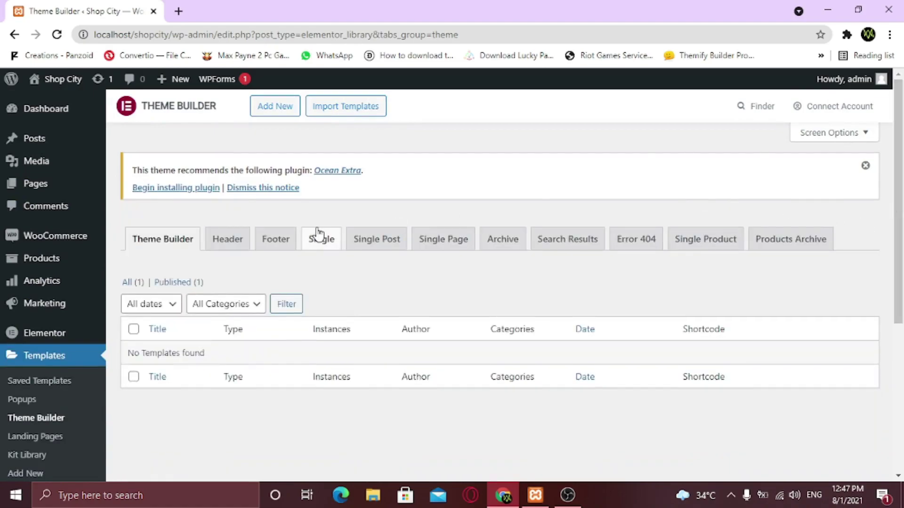
left_click(233, 248)
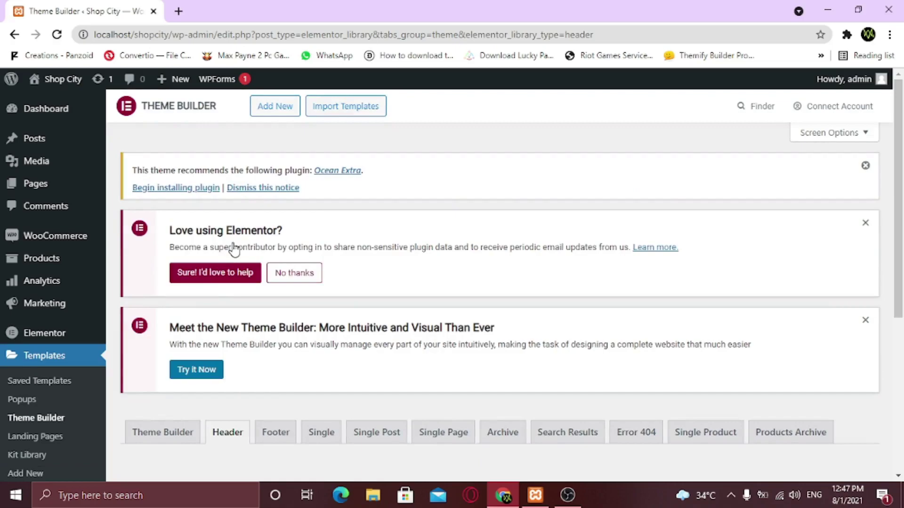
left_click_drag(900, 183, 900, 336)
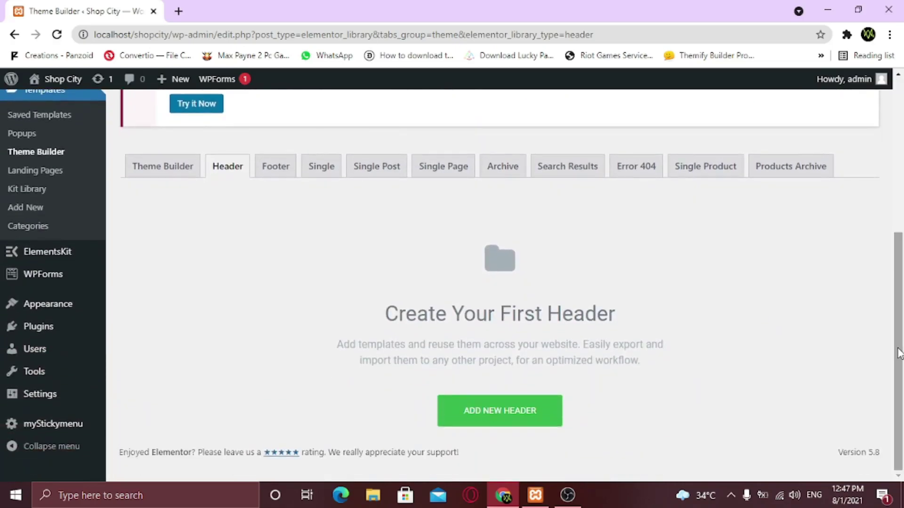
Add a new header template named Header-1 and create it.
left_click(500, 421)
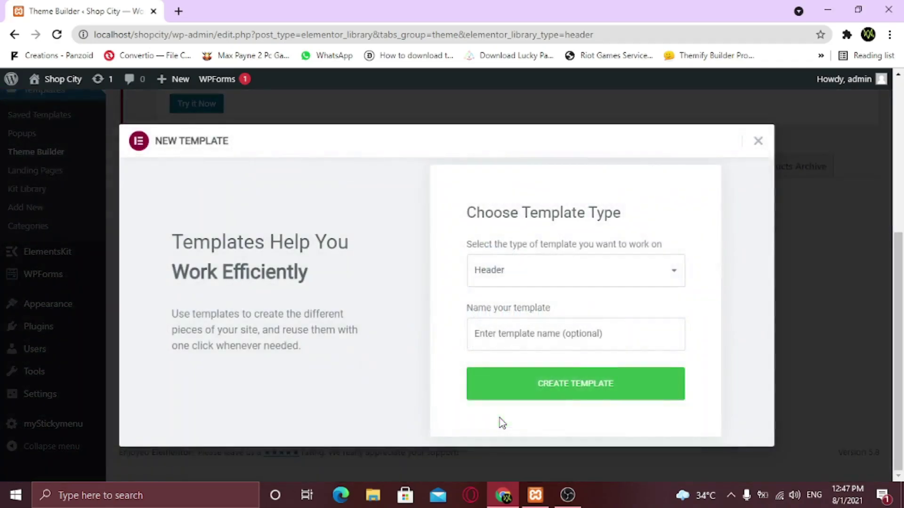
left_click(509, 333)
type("H")
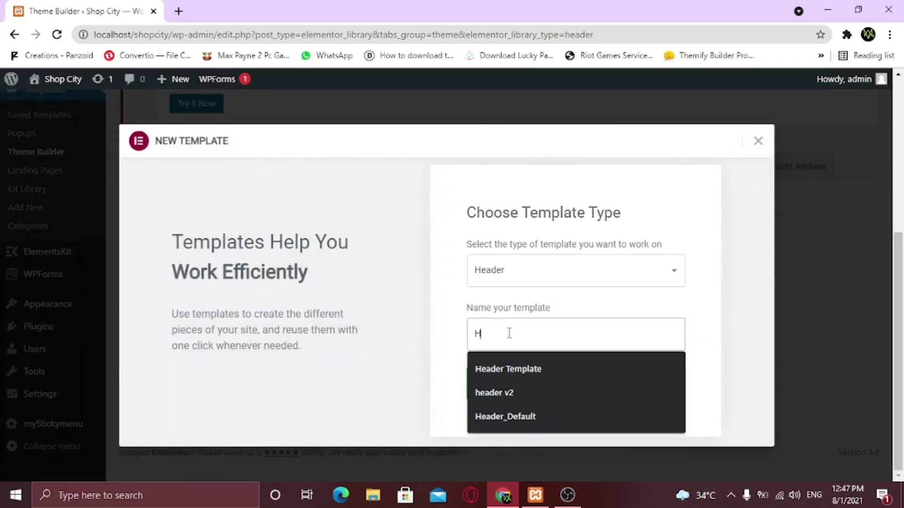
type("eader-1")
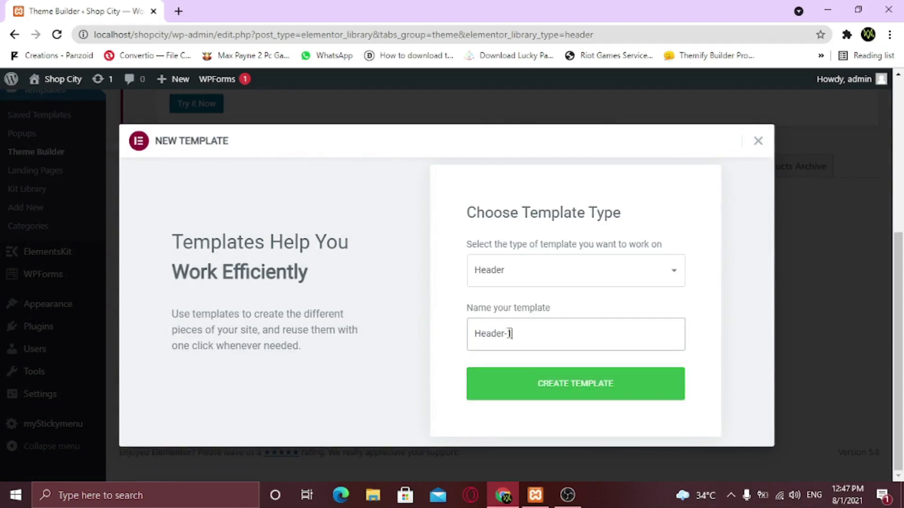
left_click(583, 392)
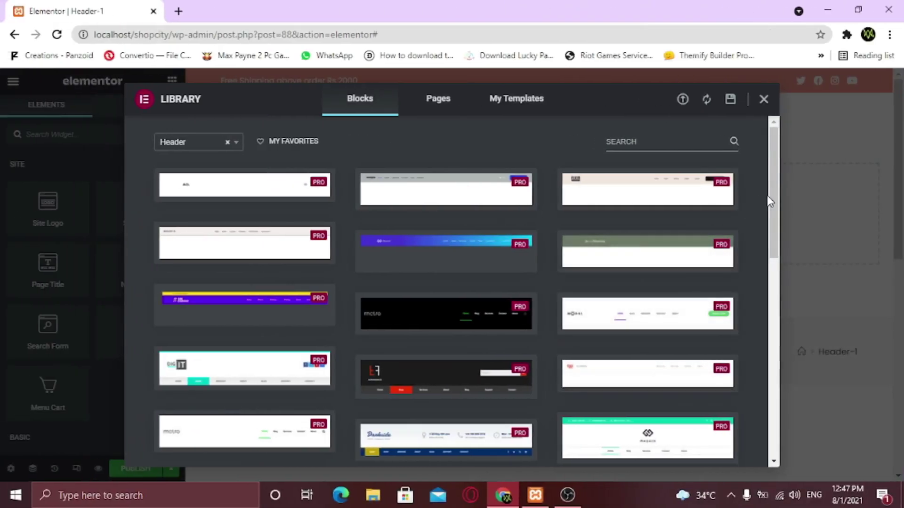
Browse the Pro header blocks in the Library, then close the Library.
scroll(775, 213, "down", 1)
left_click_drag(776, 213, 769, 177)
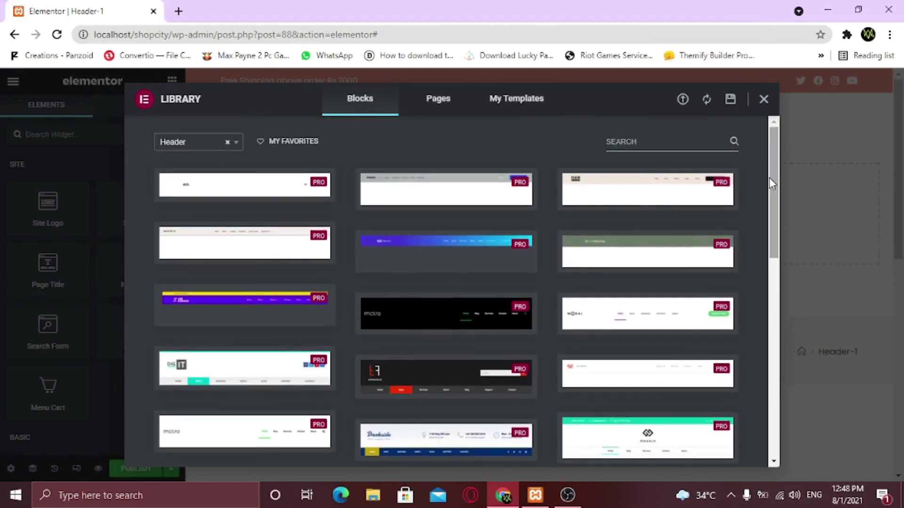
left_click(762, 100)
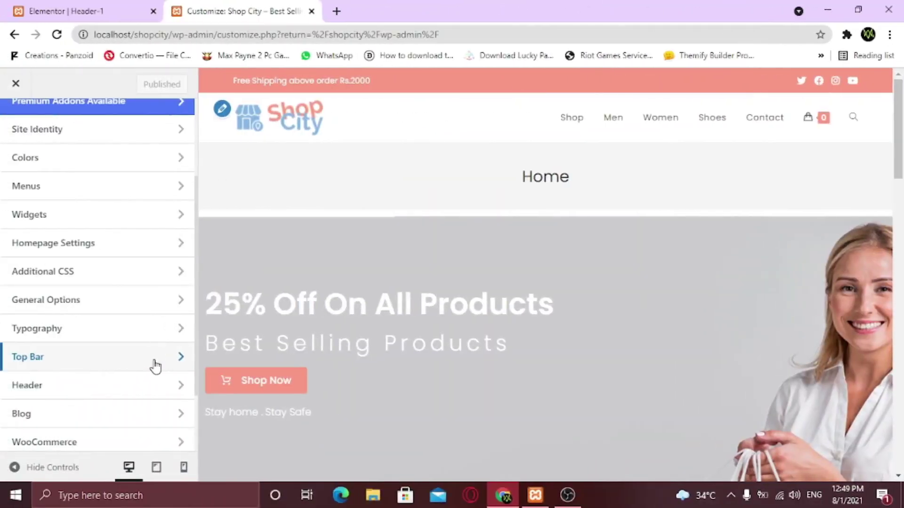
Uncheck Enable Top Bar under Top Bar > General in the Customizer and publish.
left_click(151, 363)
left_click(91, 176)
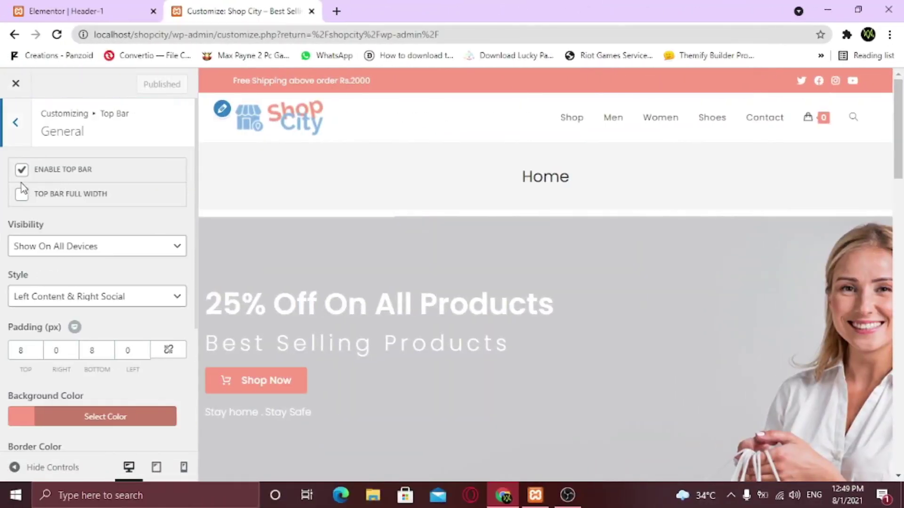
left_click(20, 173)
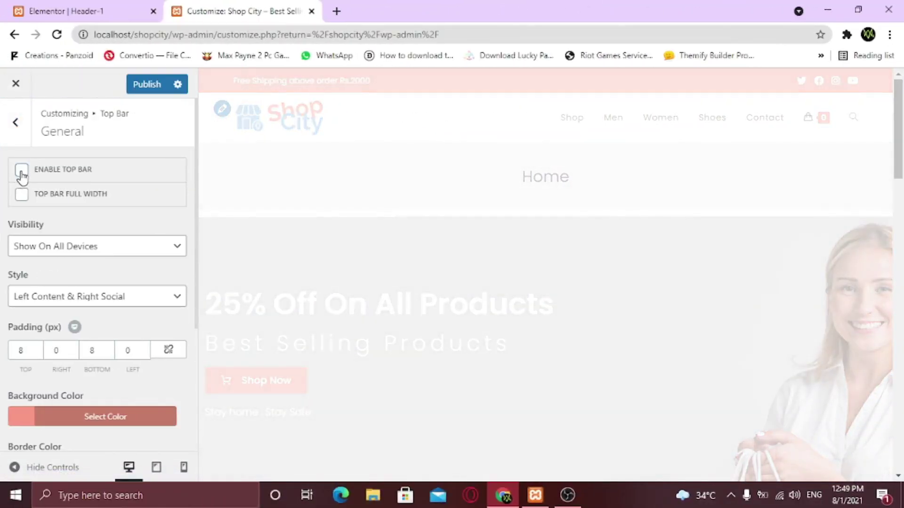
left_click(134, 96)
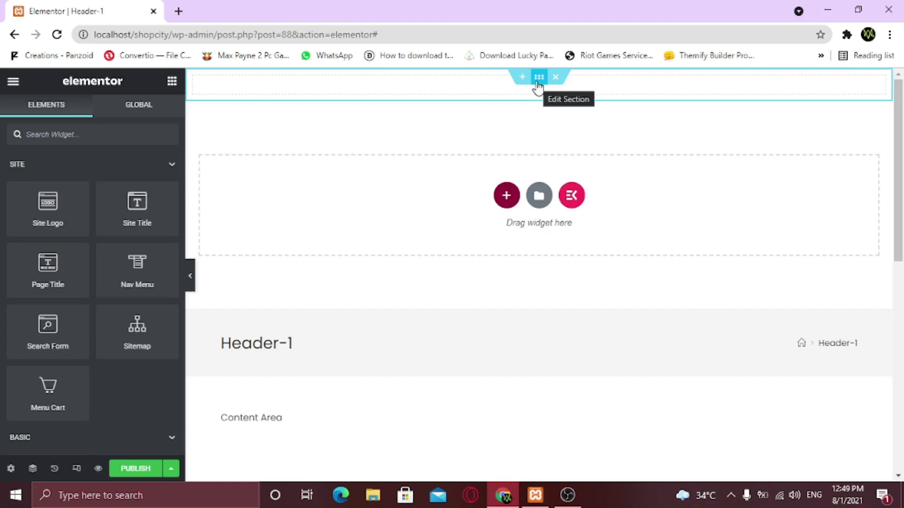
Give the top section a Classic background of color #f89884.
left_click(537, 87)
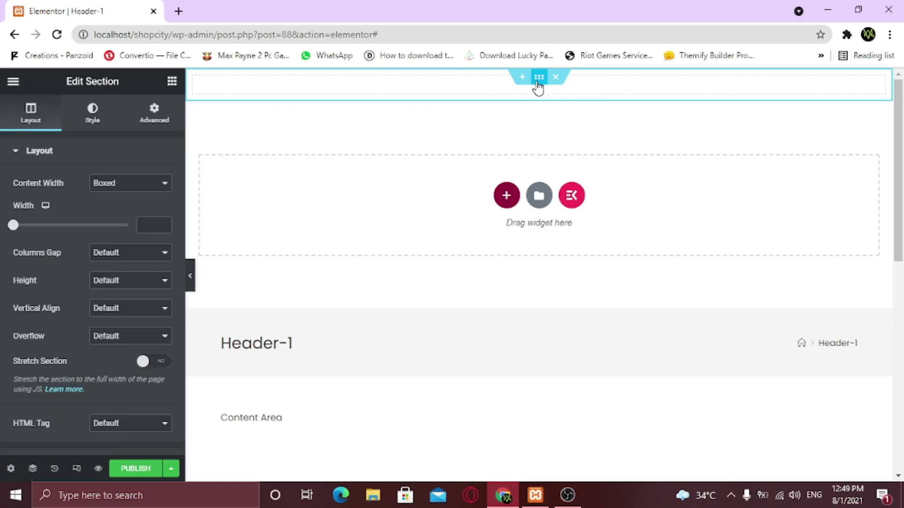
left_click(94, 121)
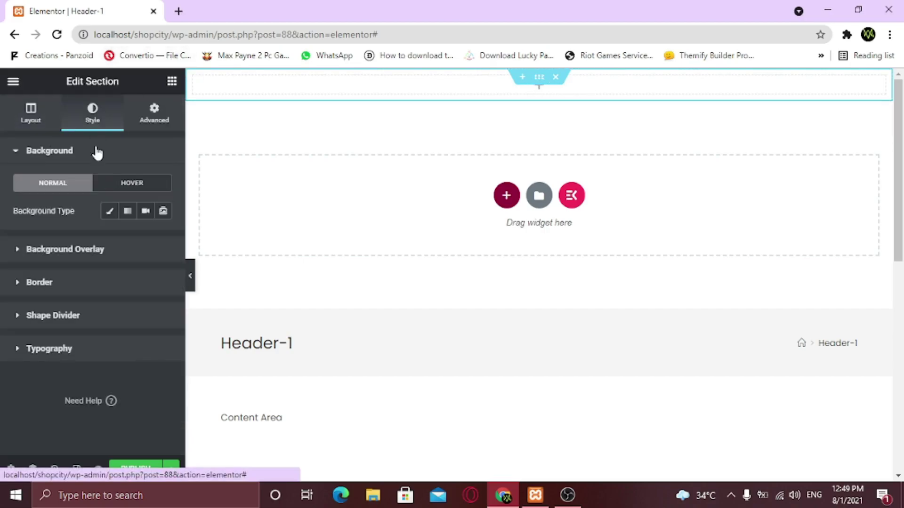
left_click(110, 211)
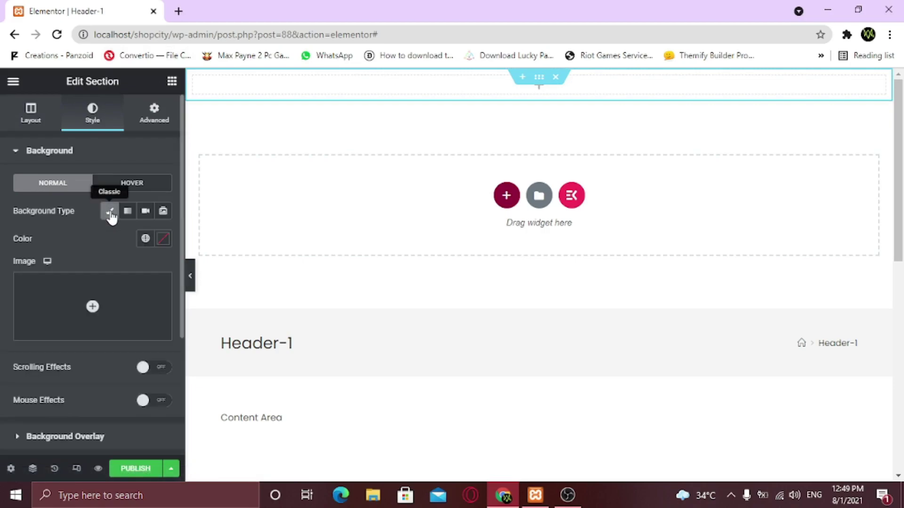
left_click(163, 239)
type("#")
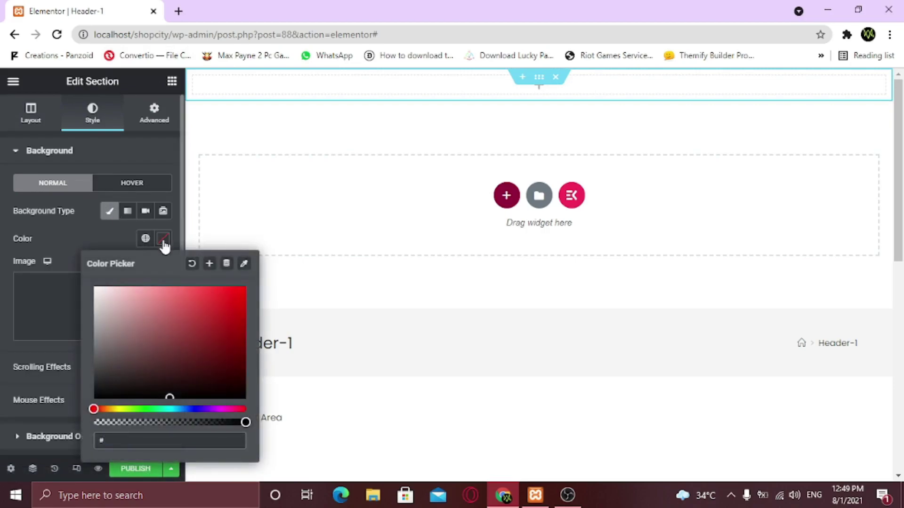
type("f89884")
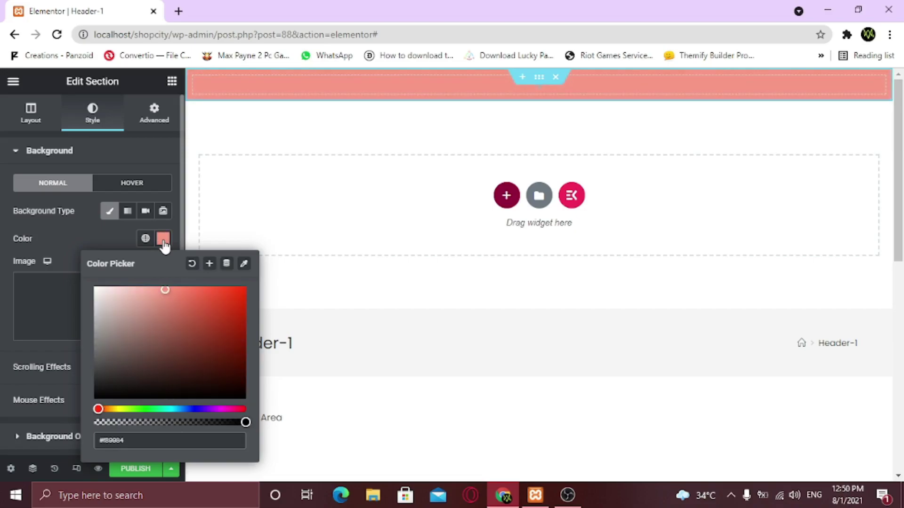
left_click(58, 239)
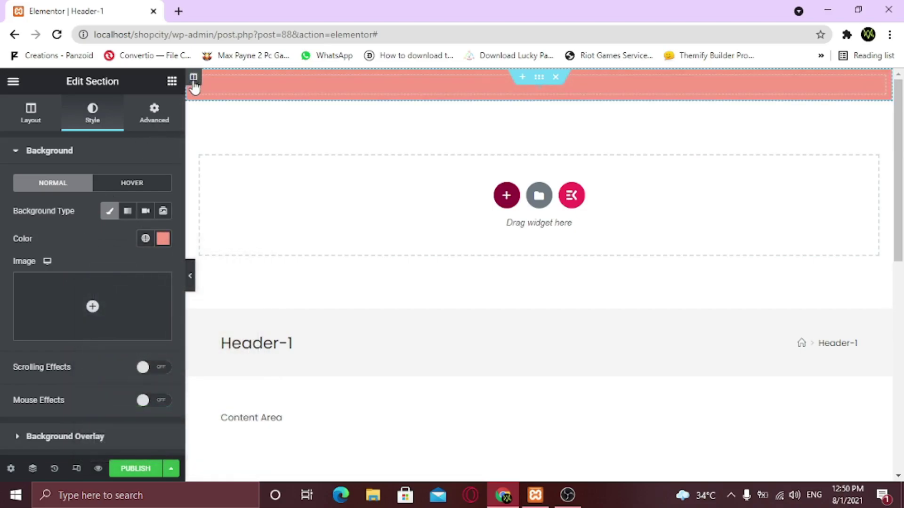
Set the section column's Vertical Align to Middle.
left_click(193, 79)
left_click(130, 210)
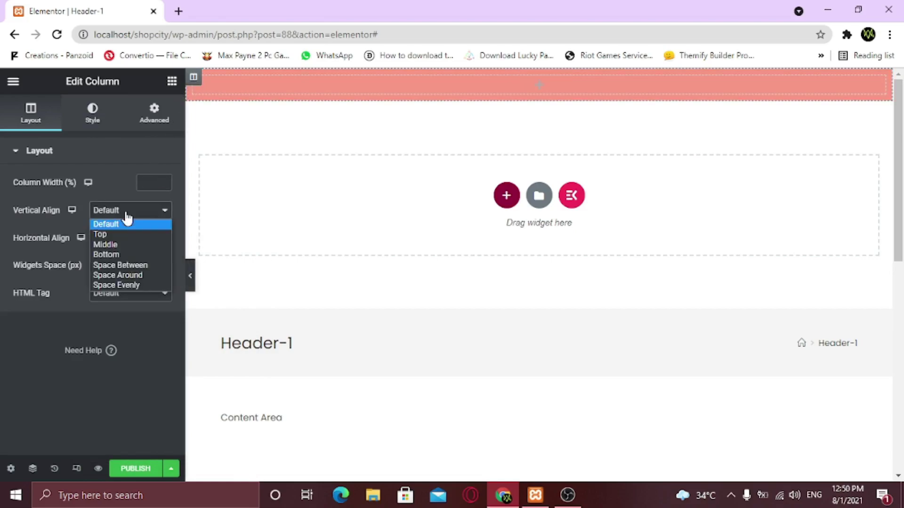
left_click(123, 244)
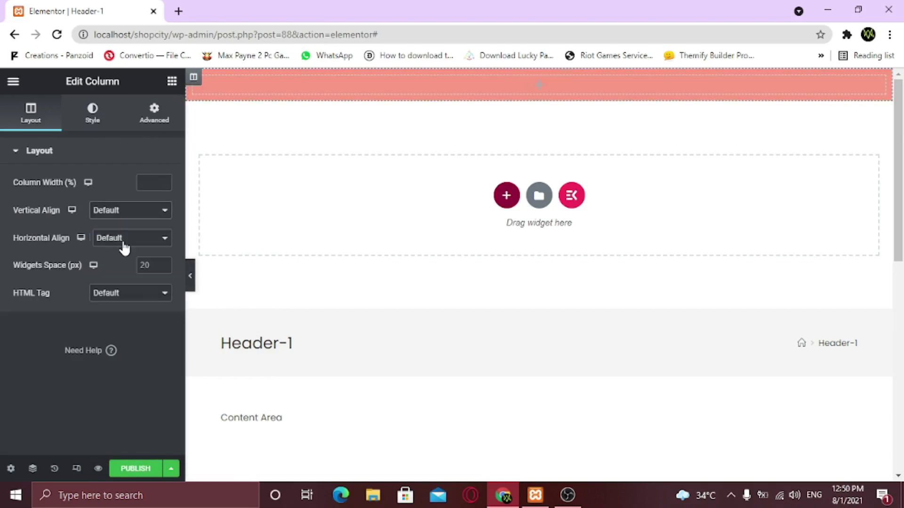
left_click(172, 82)
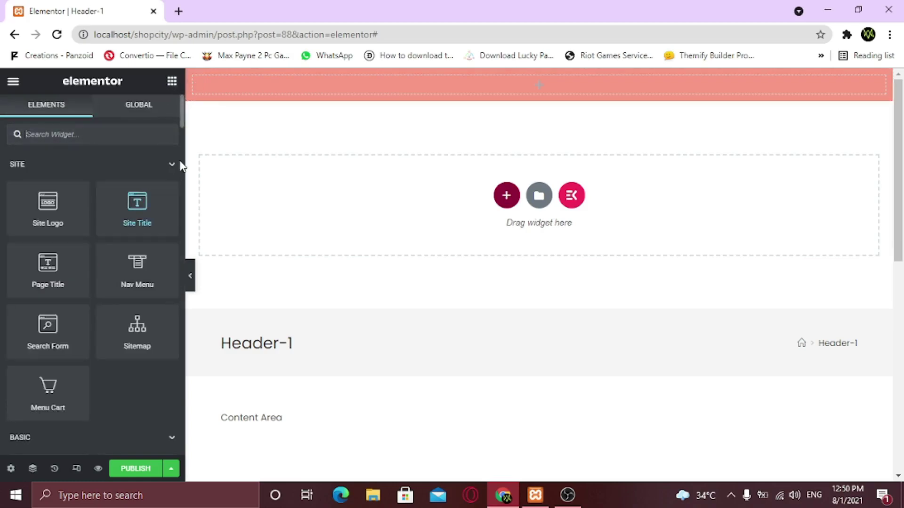
Add a Heading to the coral section reading 'Free Shipping On Order Above Rs.2000', aligned left.
scroll(181, 121, "down", 6)
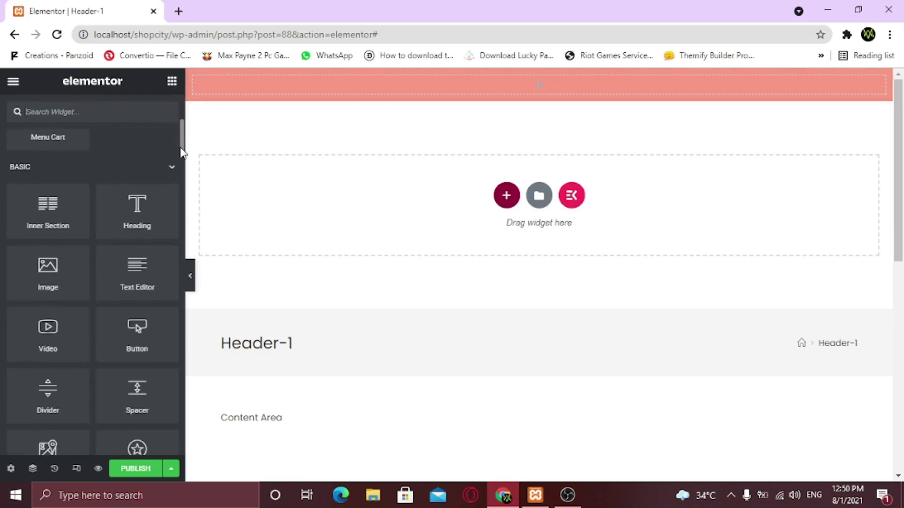
left_click_drag(142, 201, 356, 83)
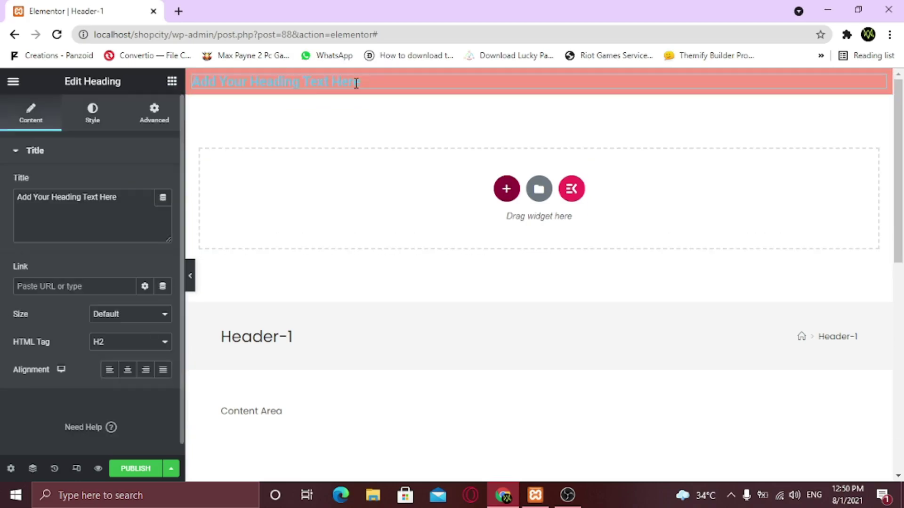
left_click(127, 370)
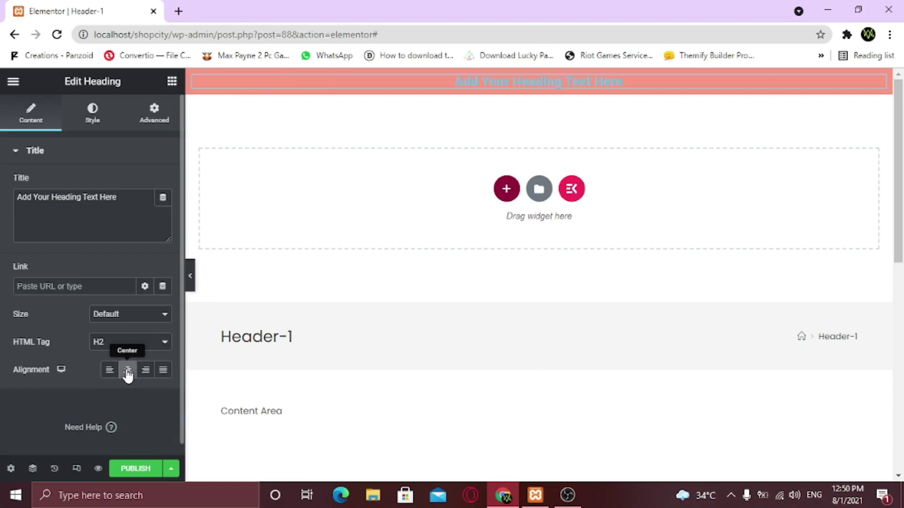
left_click_drag(121, 201, 9, 193)
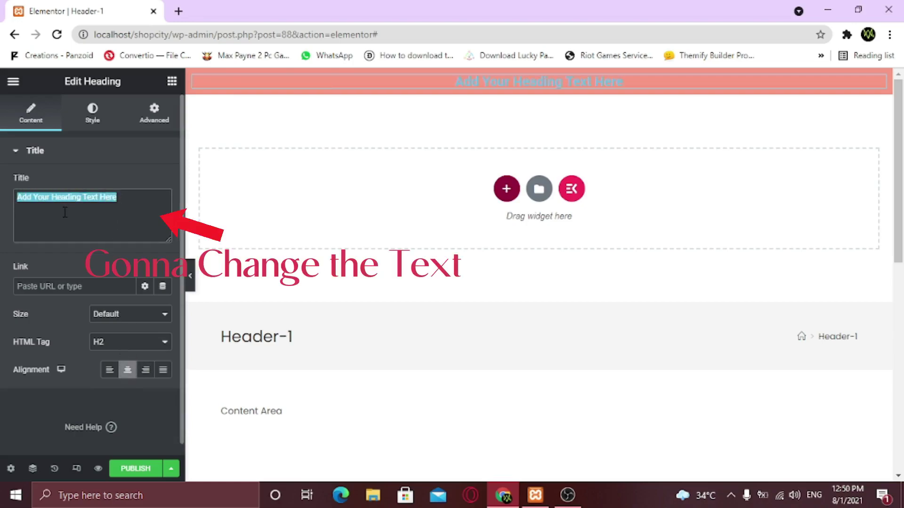
type("Fr")
key("BackSpace")
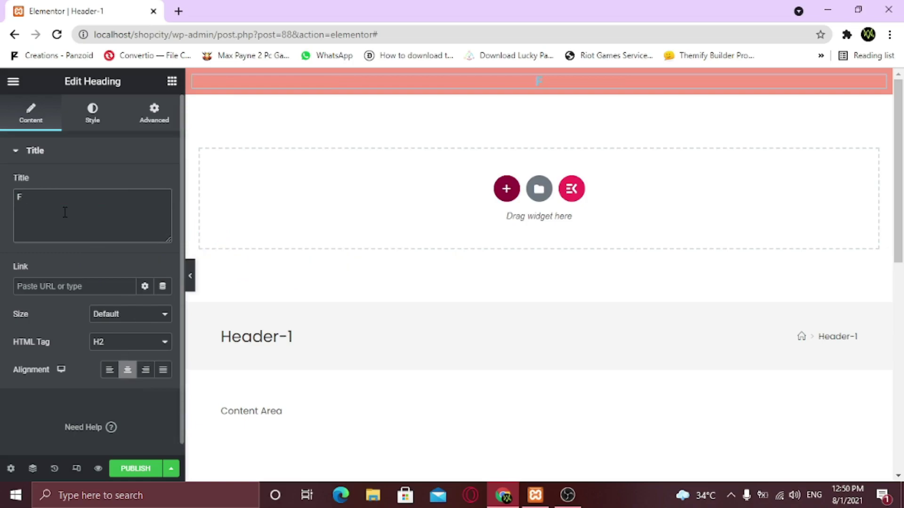
key("BackSpace")
key("BackSpace")
key("BackSpace")
key("BackSpace")
key("BackSpace")
type("On Order Above Rs.2000")
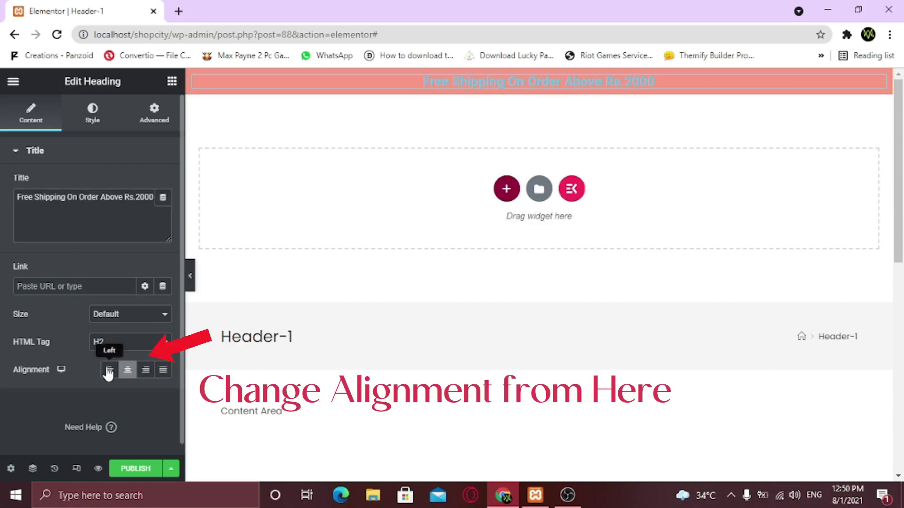
left_click(110, 369)
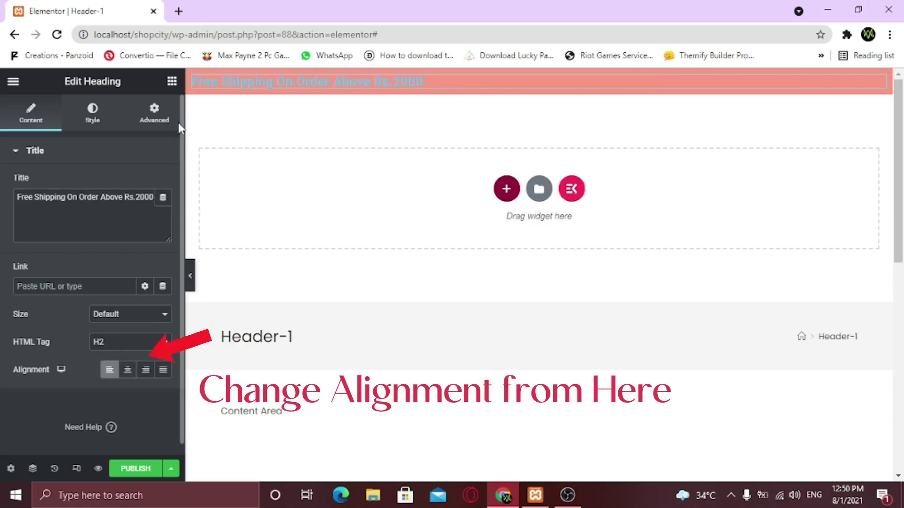
left_click(193, 78)
Duplicate the heading column and make the left shipping heading's text white.
right_click(194, 80)
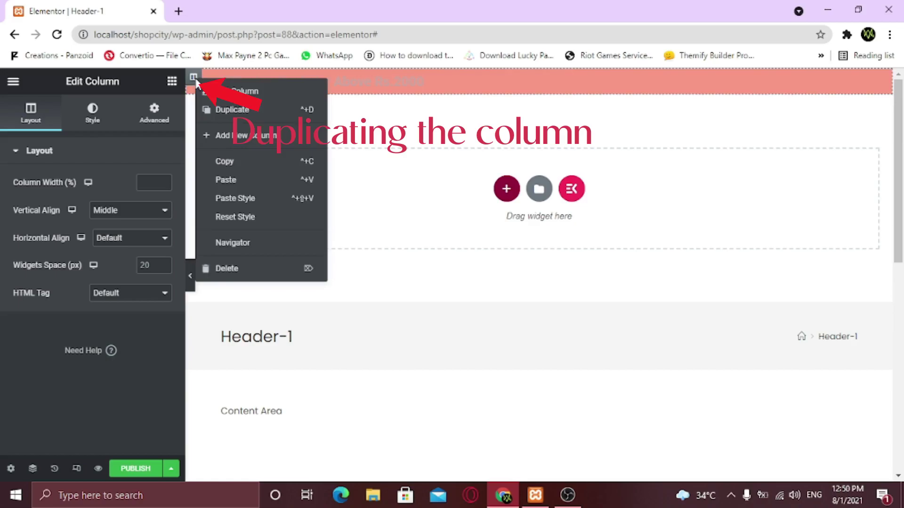
left_click(207, 109)
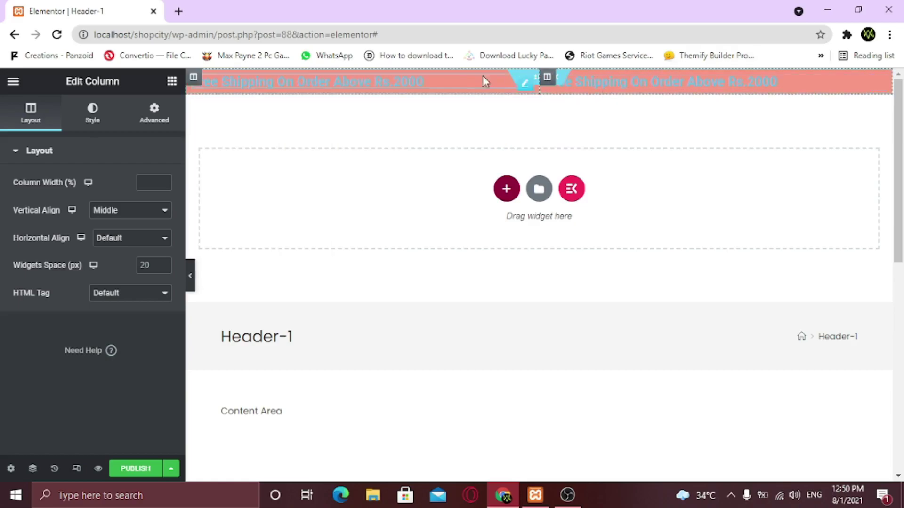
left_click(523, 89)
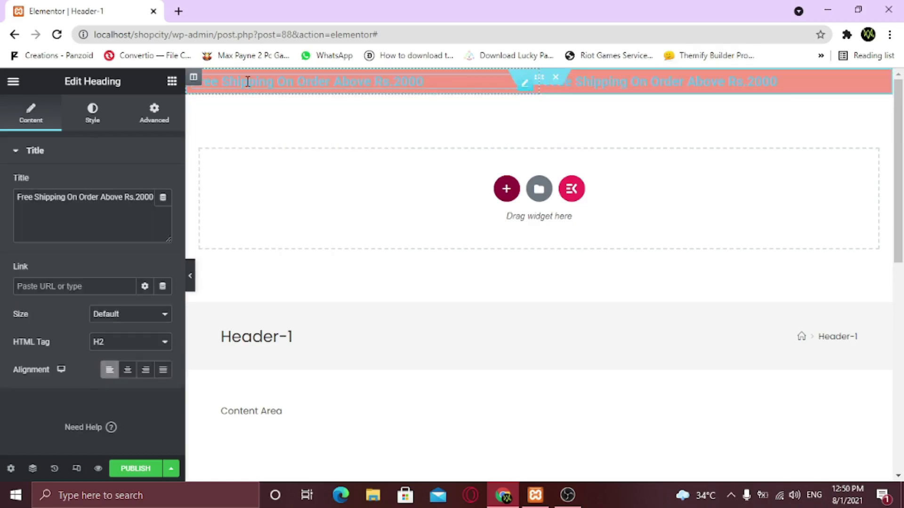
left_click(92, 121)
left_click(163, 182)
left_click_drag(125, 232, 75, 218)
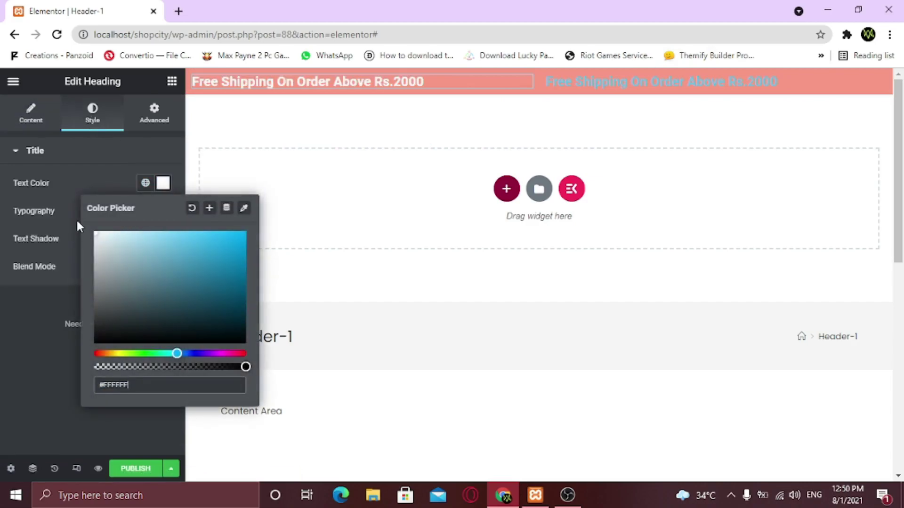
left_click(75, 218)
Set the shipping heading's typography to Poppins at 14px.
left_click(163, 210)
left_click(121, 273)
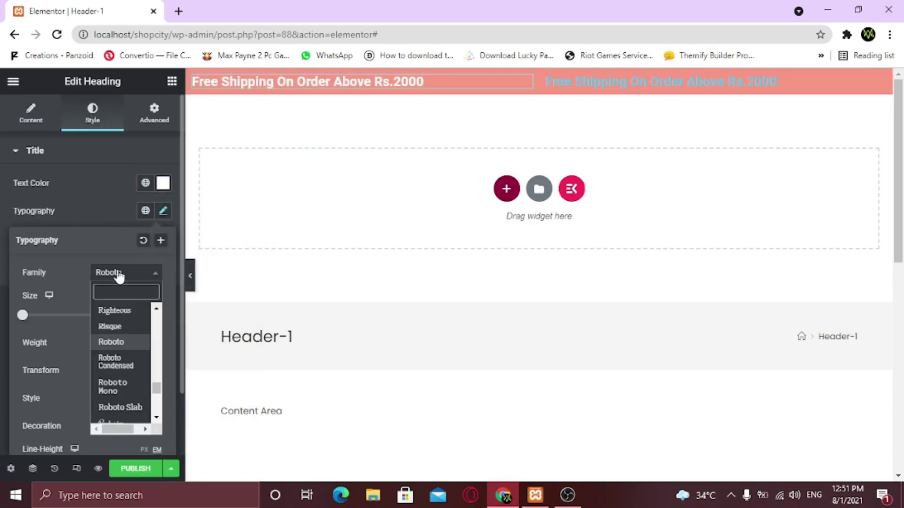
type("po")
left_click(114, 430)
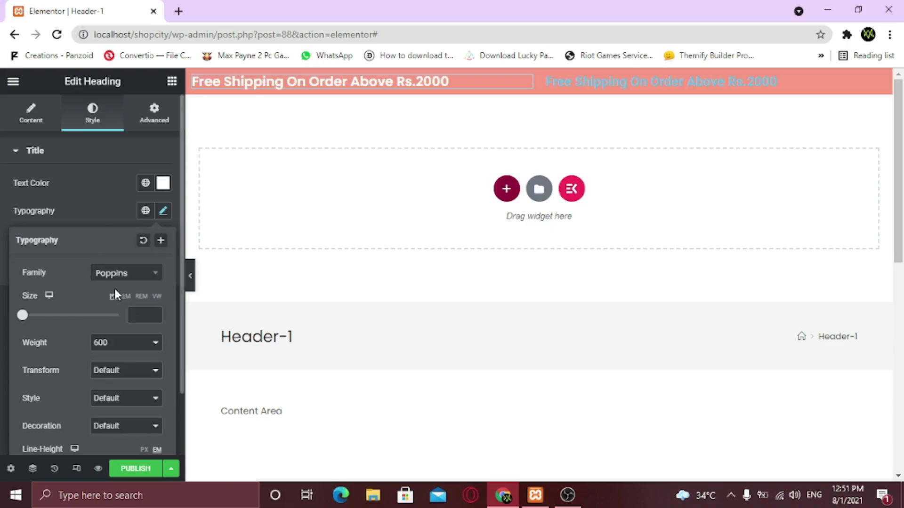
type("12")
left_click(154, 312)
left_click(154, 313)
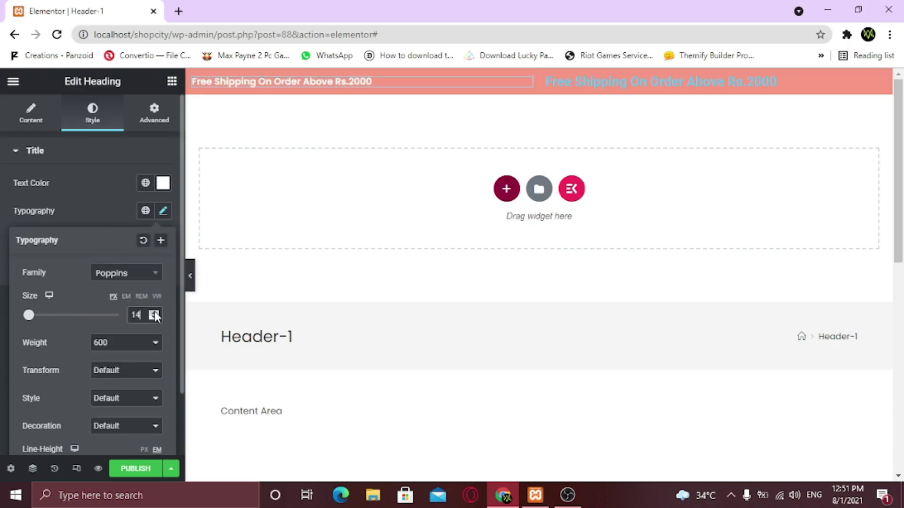
left_click(190, 287)
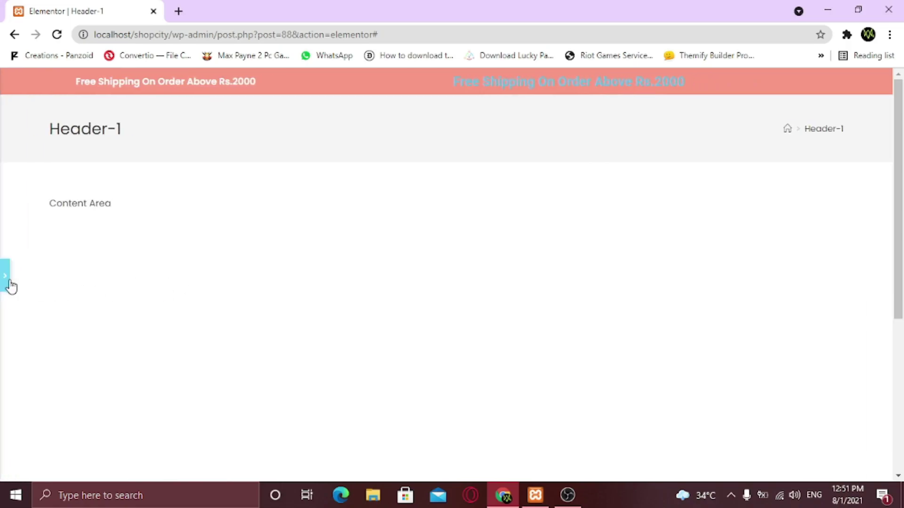
left_click(5, 276)
Set the heading weight to 400 and delete the duplicated right-column heading.
left_click(163, 211)
left_click(125, 342)
left_click(103, 387)
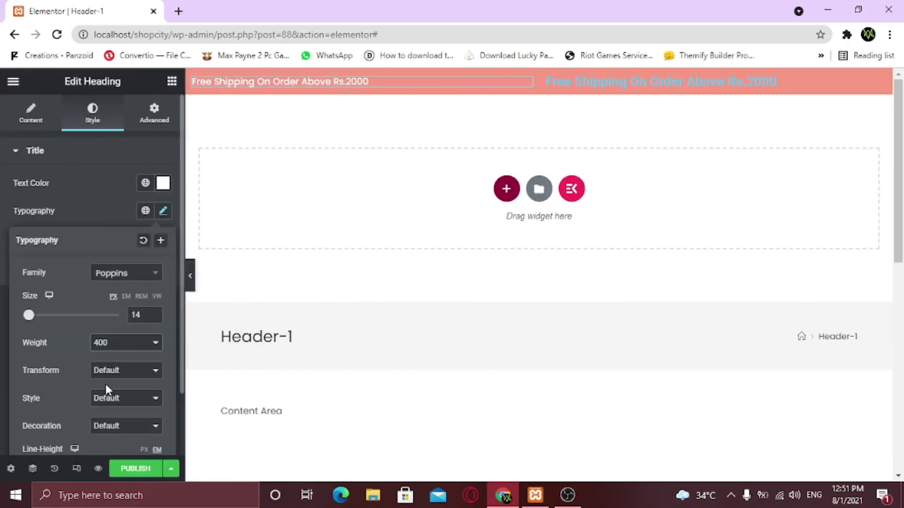
left_click(95, 213)
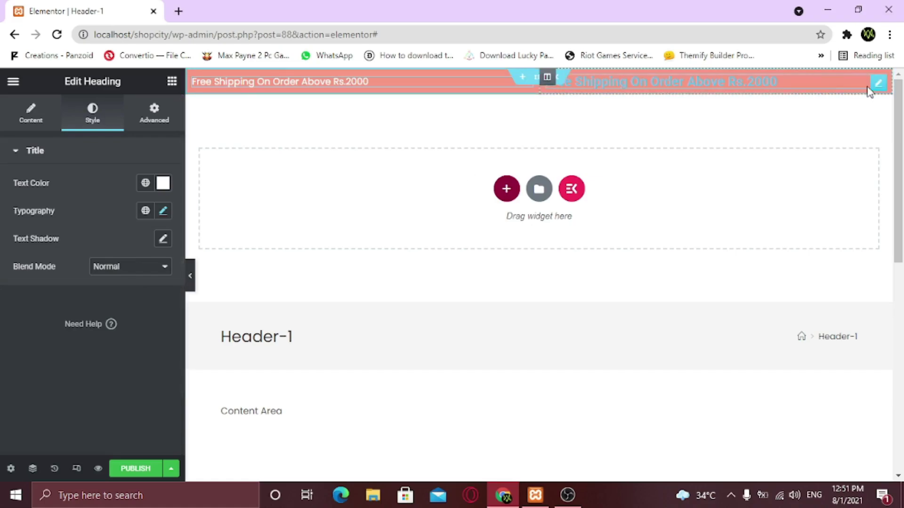
right_click(878, 86)
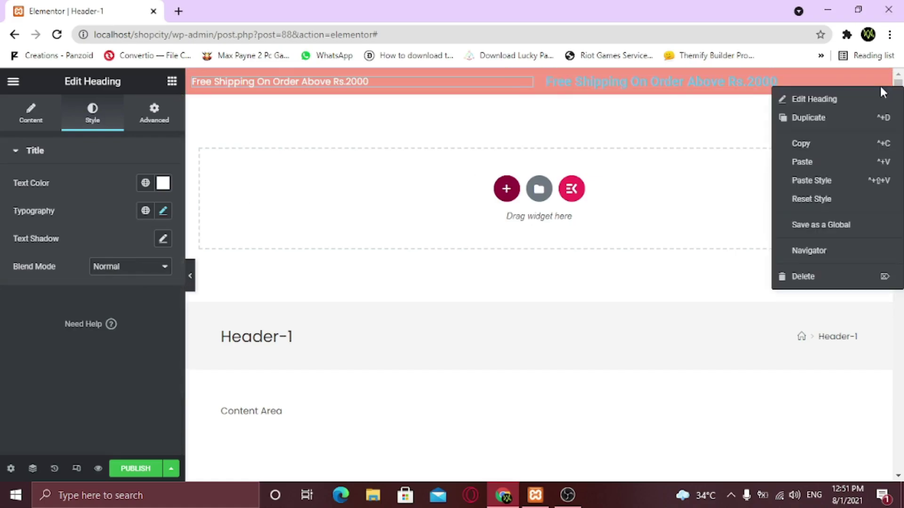
left_click(806, 280)
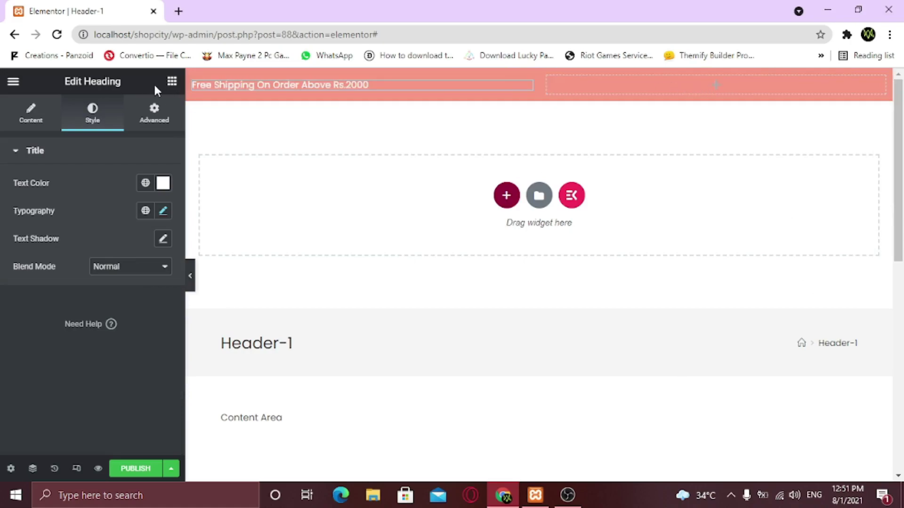
Add an Icon List widget to the top bar's right column with Inline layout.
left_click(172, 82)
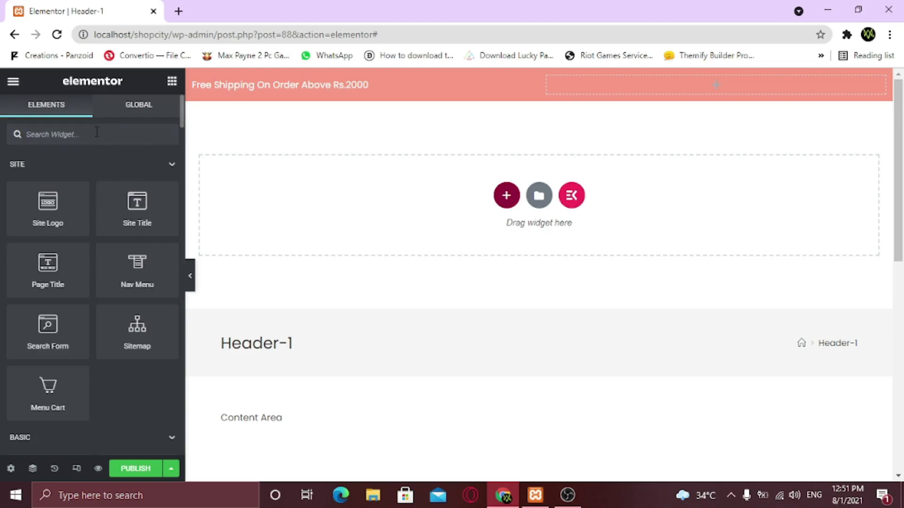
type("icon")
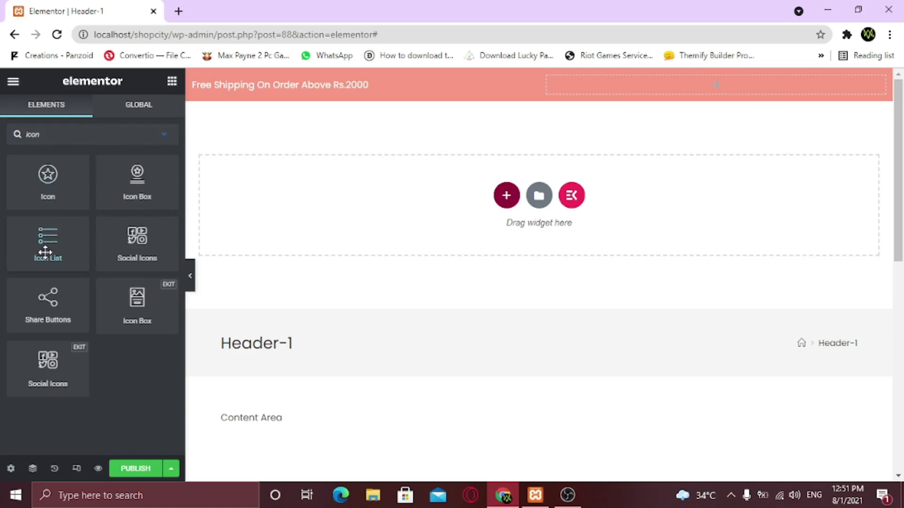
left_click_drag(45, 252, 650, 86)
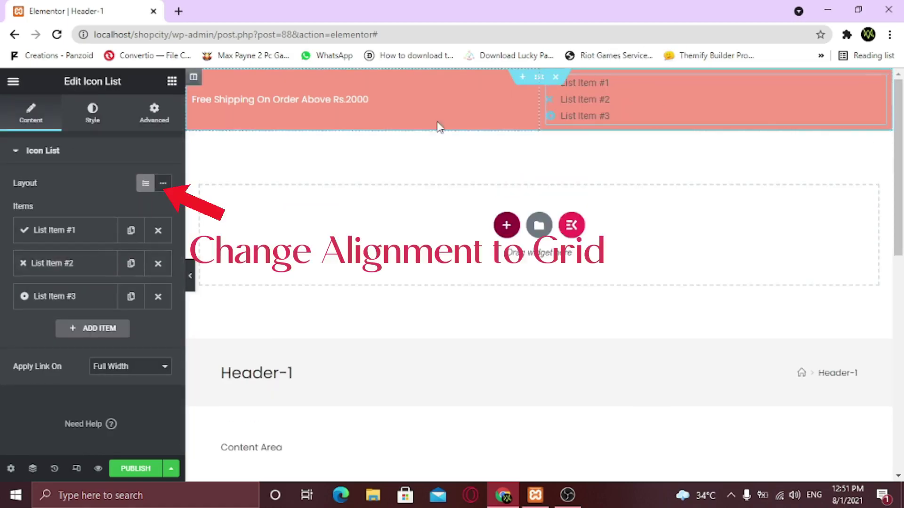
left_click(163, 183)
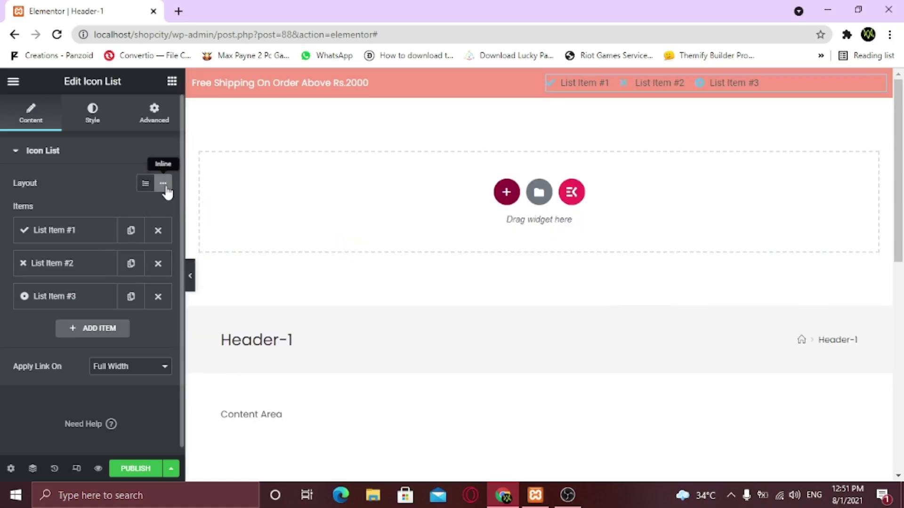
Delete the third list item and rename the first item to 'Login'.
left_click(158, 296)
left_click(70, 231)
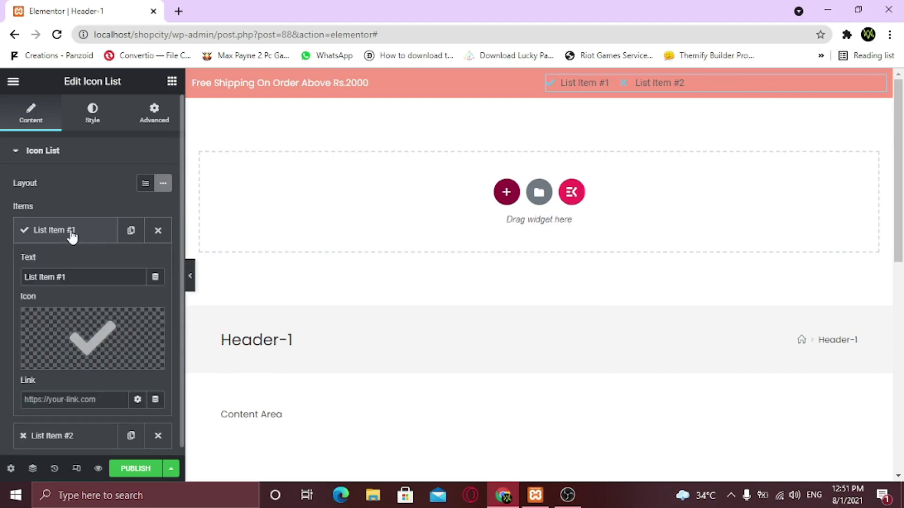
left_click_drag(73, 279, 18, 277)
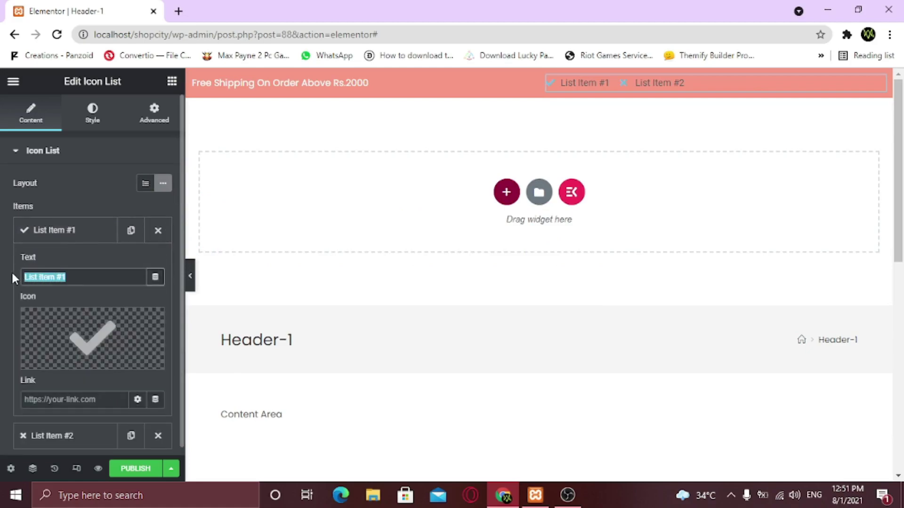
type("Login")
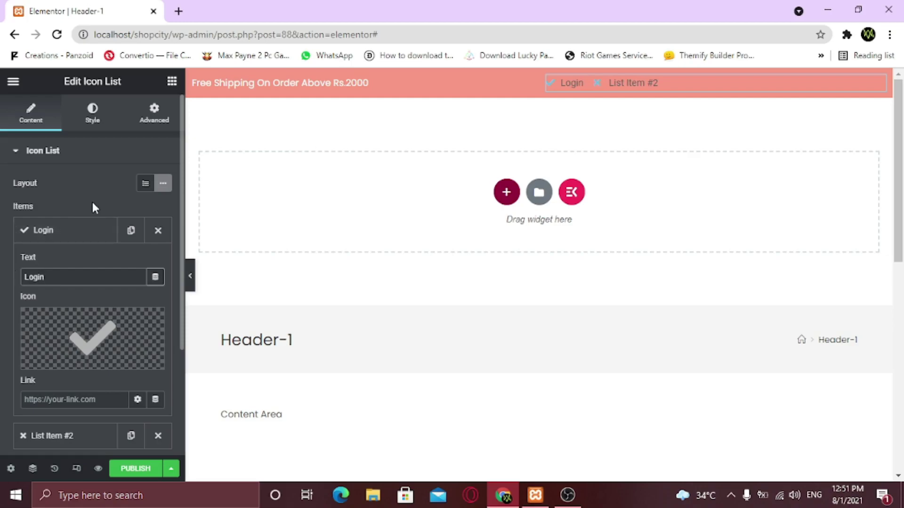
left_click(72, 231)
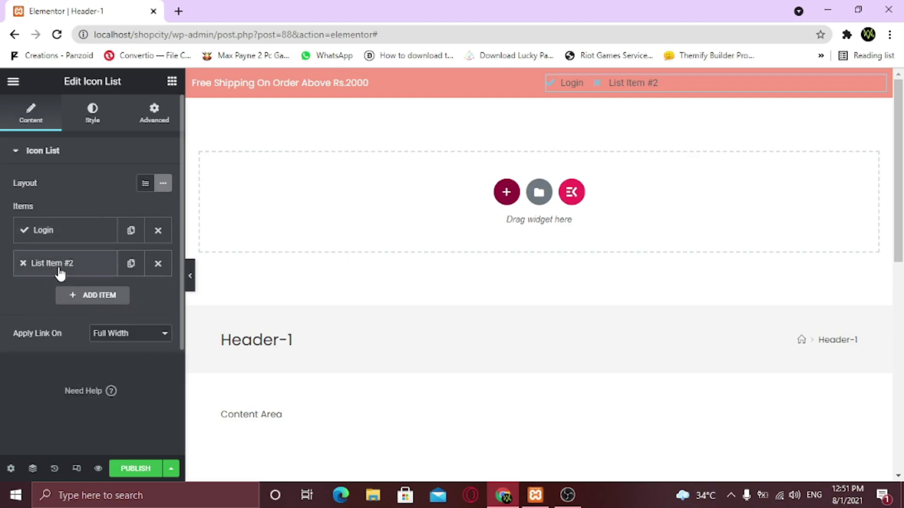
Rename the second item to 'Signin' and browse icons for the Login item.
left_click(60, 267)
left_click_drag(71, 310, 7, 310)
type("Signin")
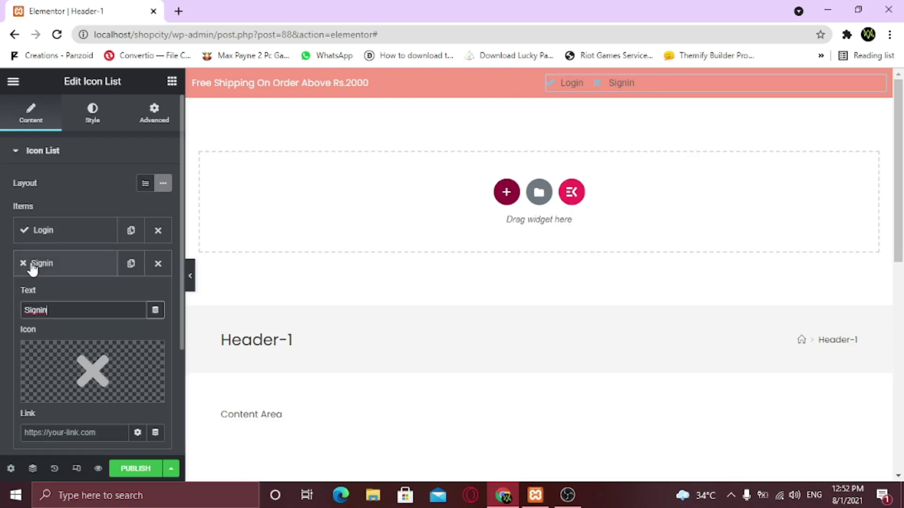
left_click(32, 266)
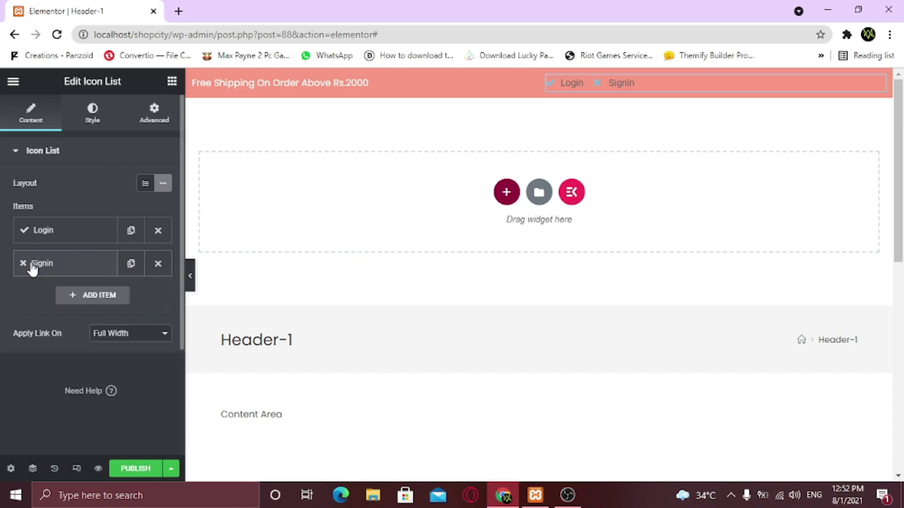
left_click(55, 244)
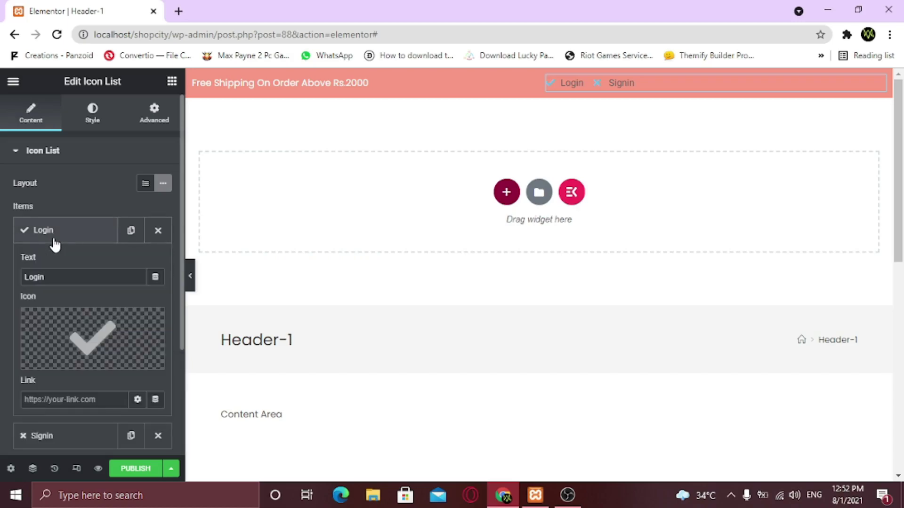
left_click(41, 359)
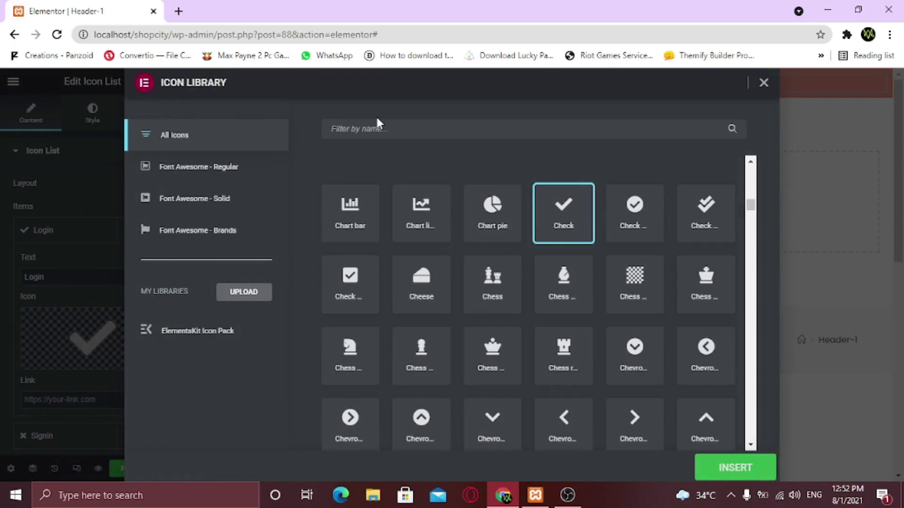
Give the Login item the 'user' icon from the icon library.
type("user")
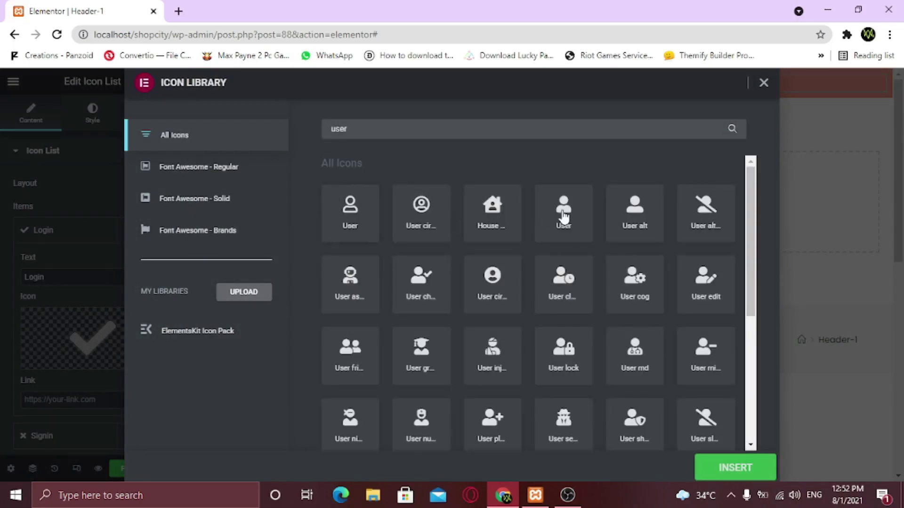
left_click(561, 216)
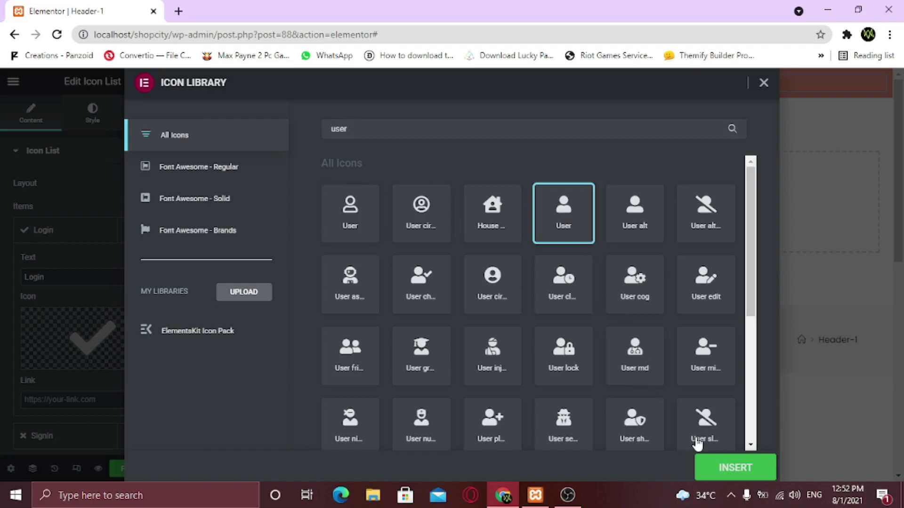
left_click(721, 469)
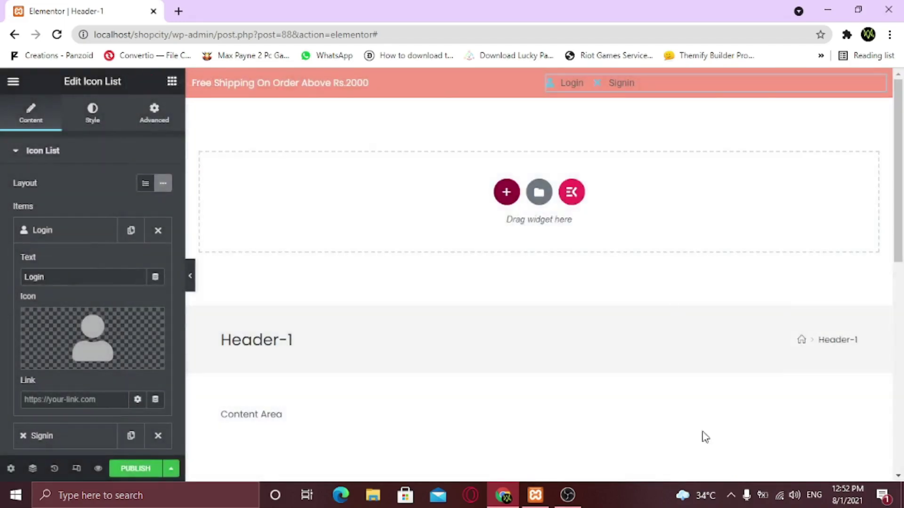
left_click(71, 233)
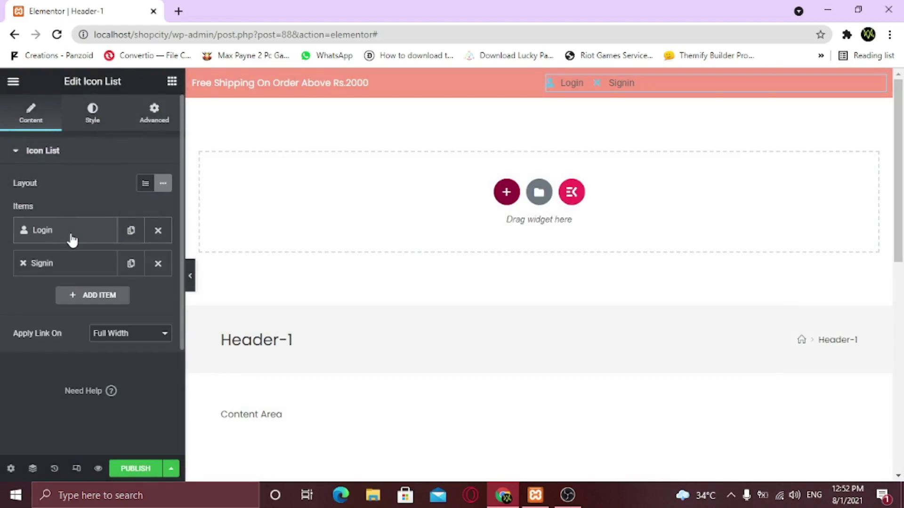
Give the Signin item the padlock icon found by searching 'lock'.
left_click(56, 263)
mouse_move(34, 357)
left_click(47, 393)
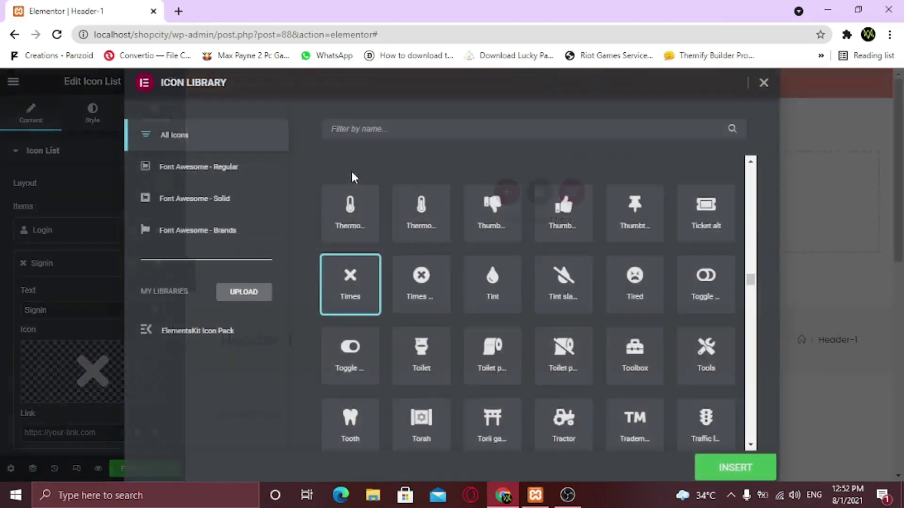
type("lock")
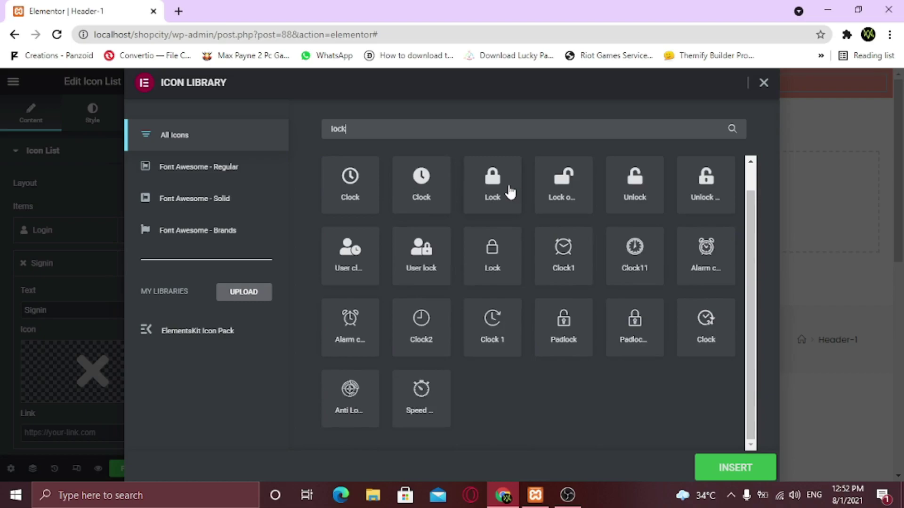
left_click(702, 191)
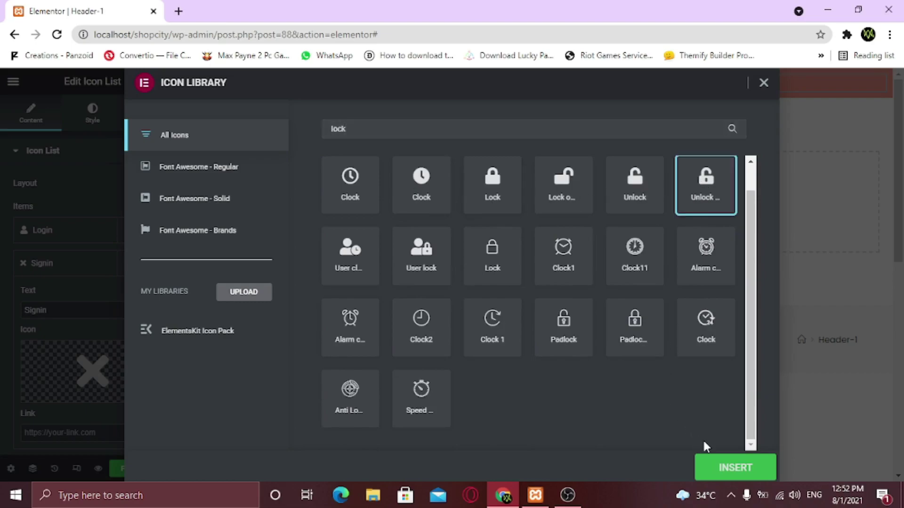
left_click(706, 468)
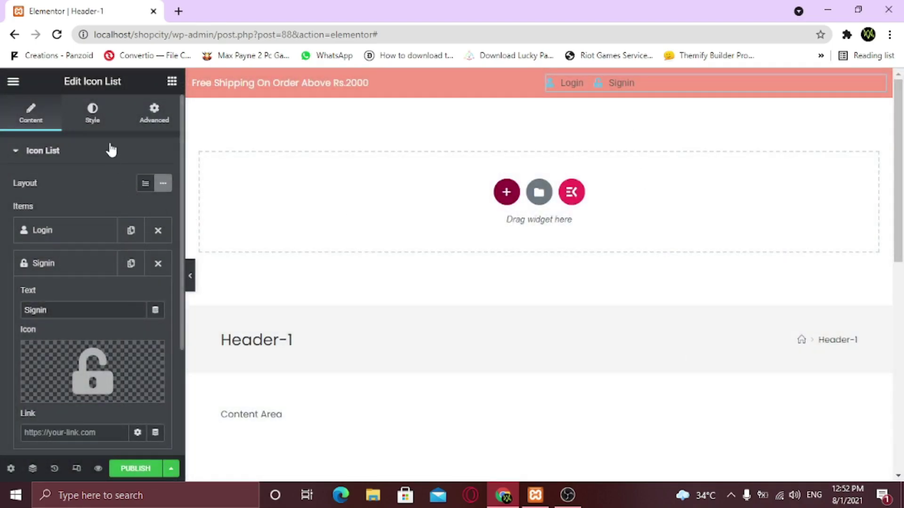
Right-align the Login and Signin icon list and preview the header.
left_click(97, 115)
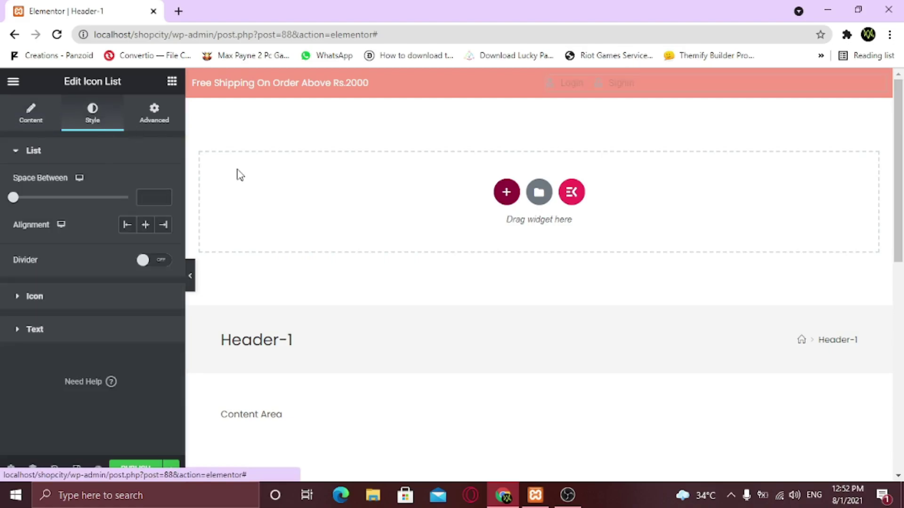
left_click(164, 227)
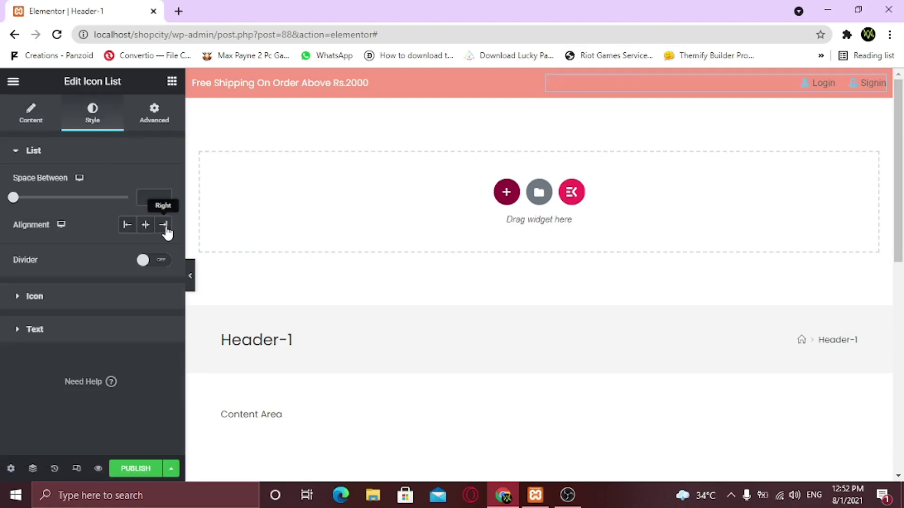
left_click(191, 276)
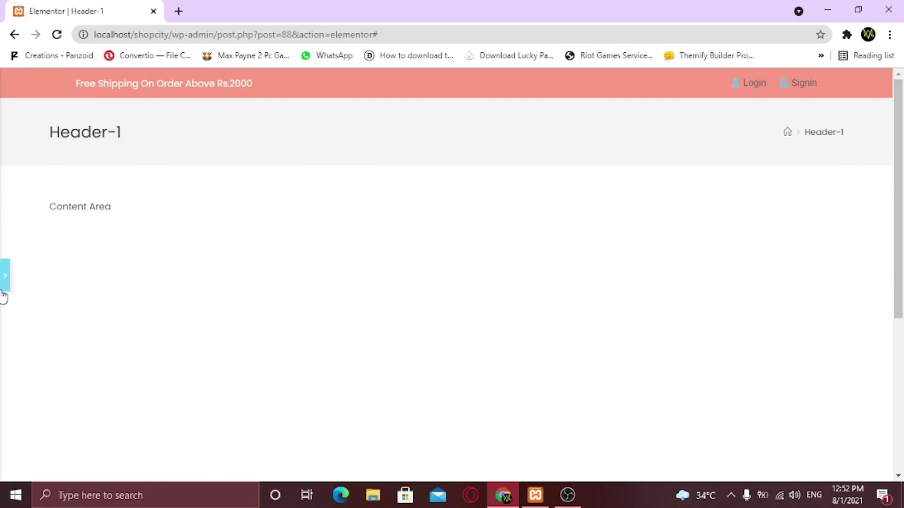
left_click(4, 288)
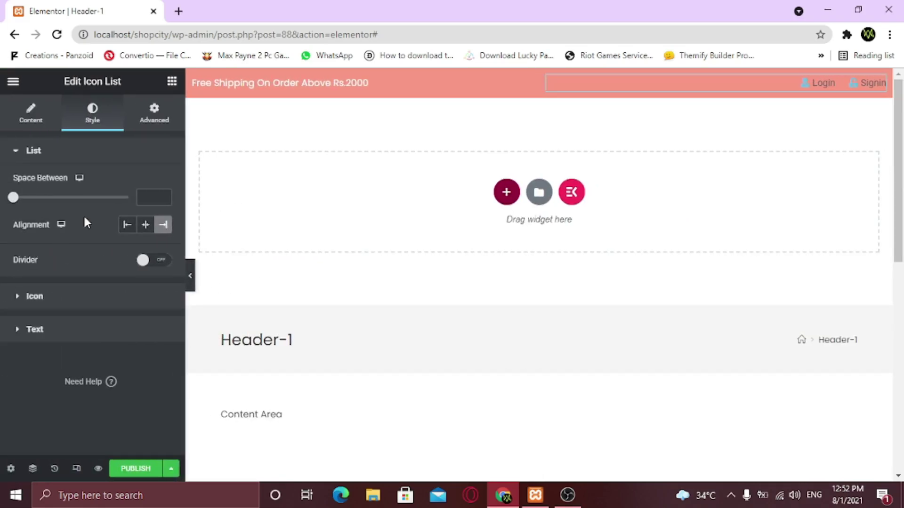
Make the icon list's icon colour and text colour white.
left_click(30, 301)
left_click(164, 216)
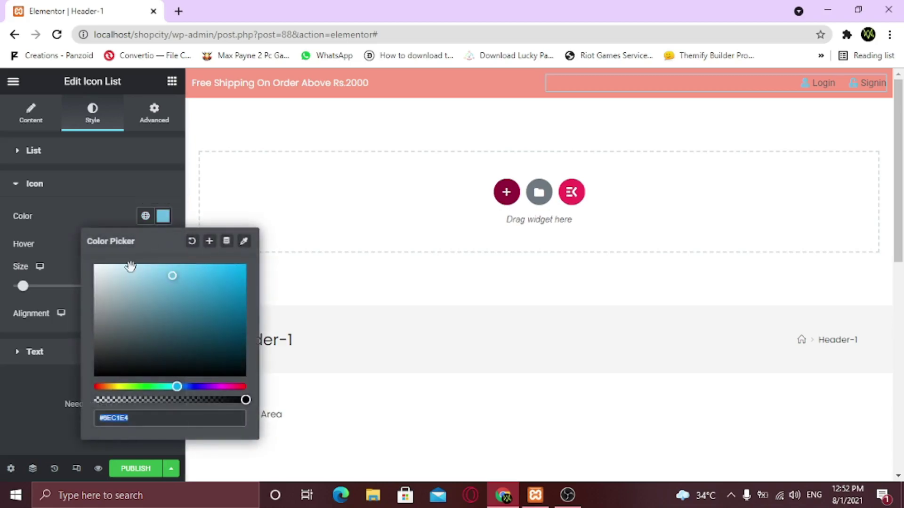
left_click_drag(117, 278, 81, 256)
left_click(41, 354)
left_click(163, 249)
left_click_drag(111, 327, 80, 278)
left_click(175, 318)
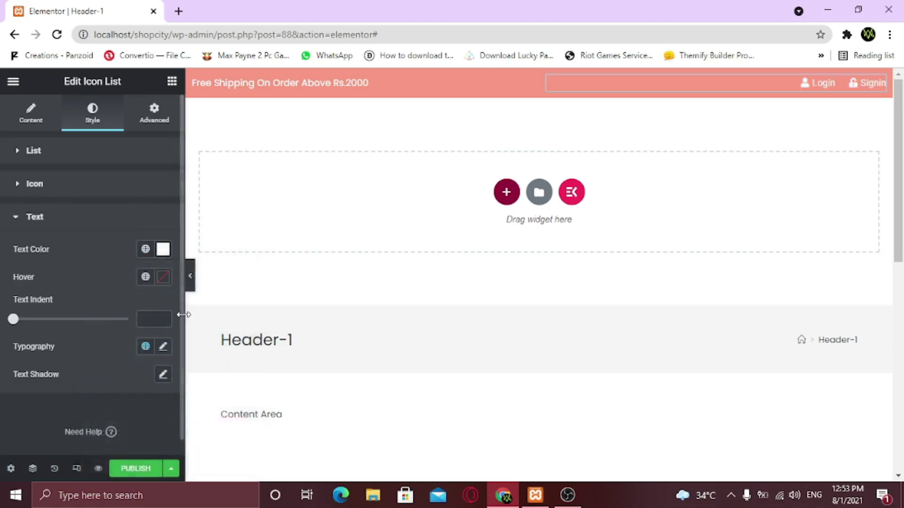
Set the icon list text font to Poppins and preview the header.
left_click(162, 349)
left_click(114, 410)
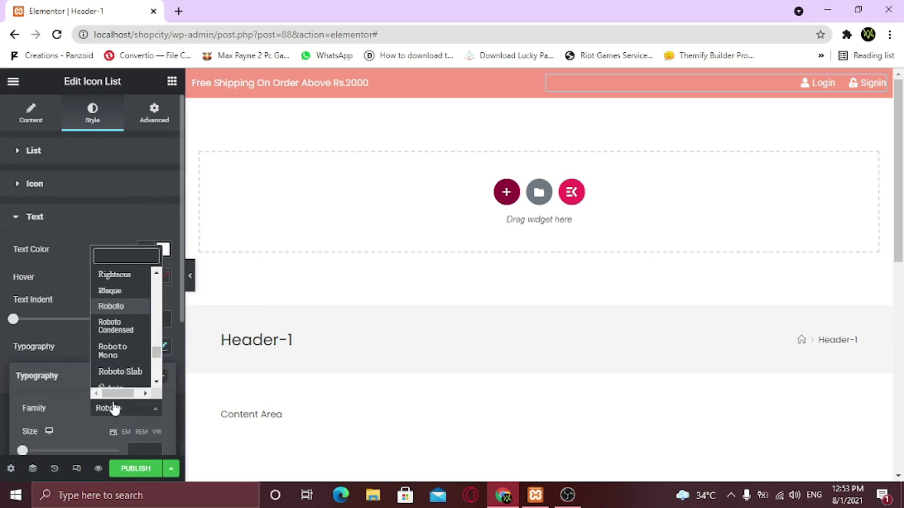
type("poppi")
key("Return")
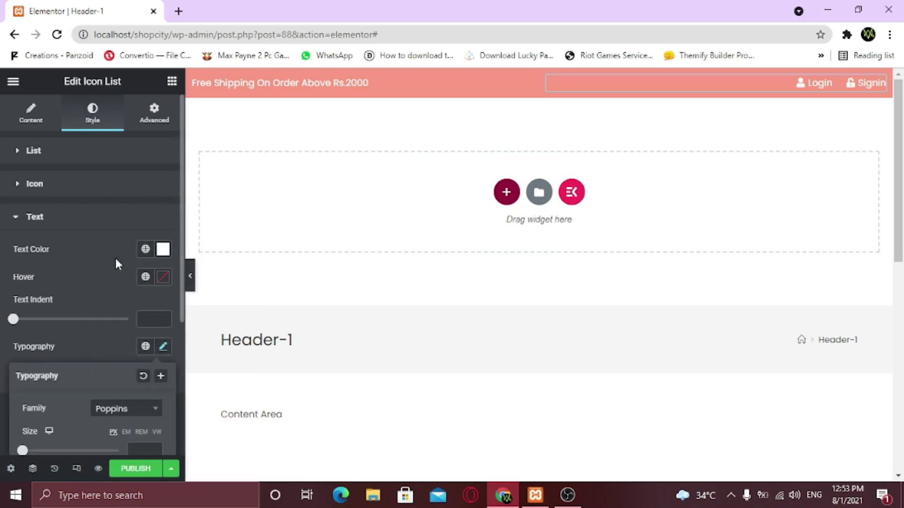
scroll(169, 306, "down", 2)
left_click(176, 338)
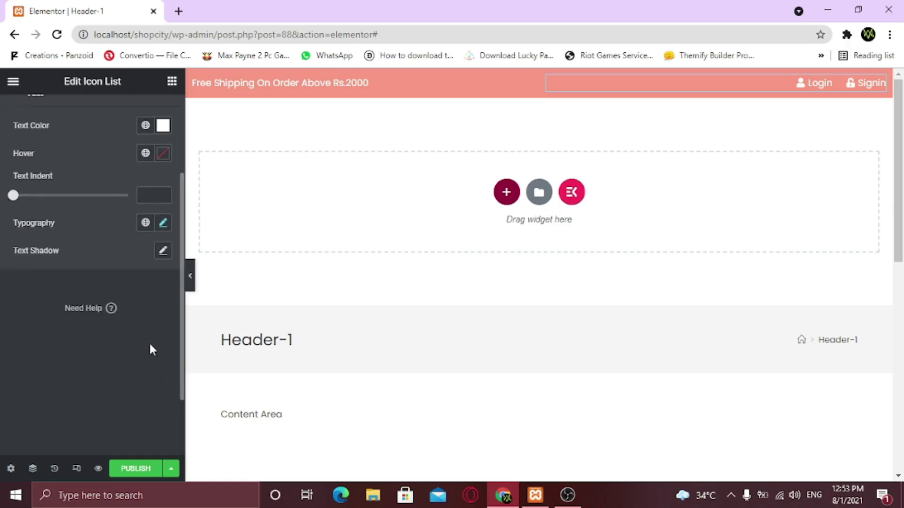
left_click(163, 222)
left_click(139, 327)
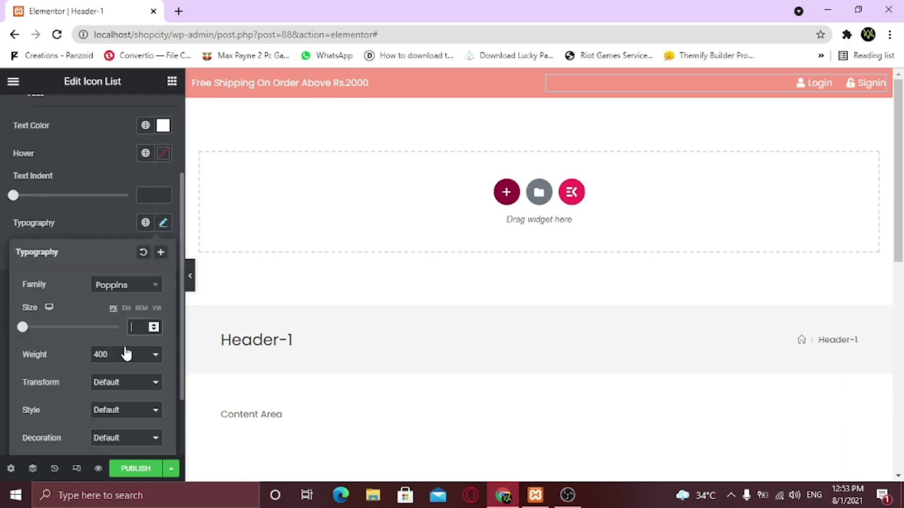
left_click(103, 234)
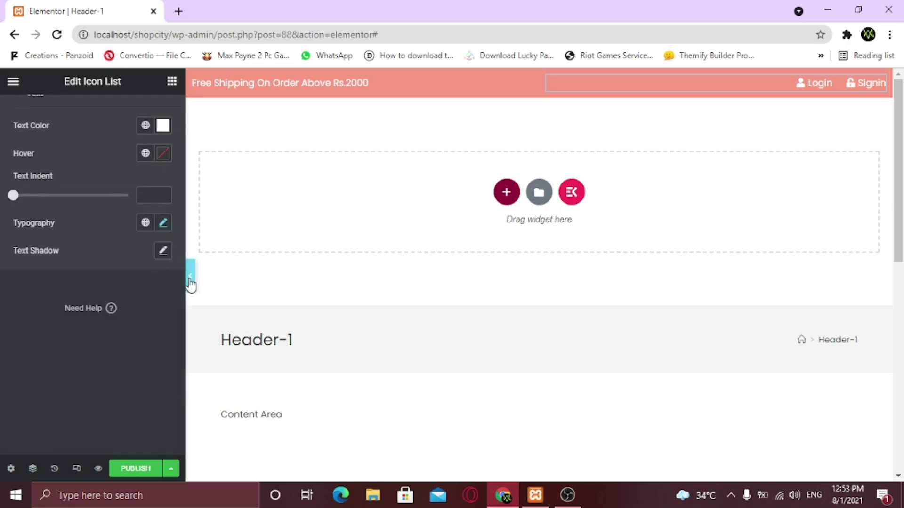
left_click(190, 283)
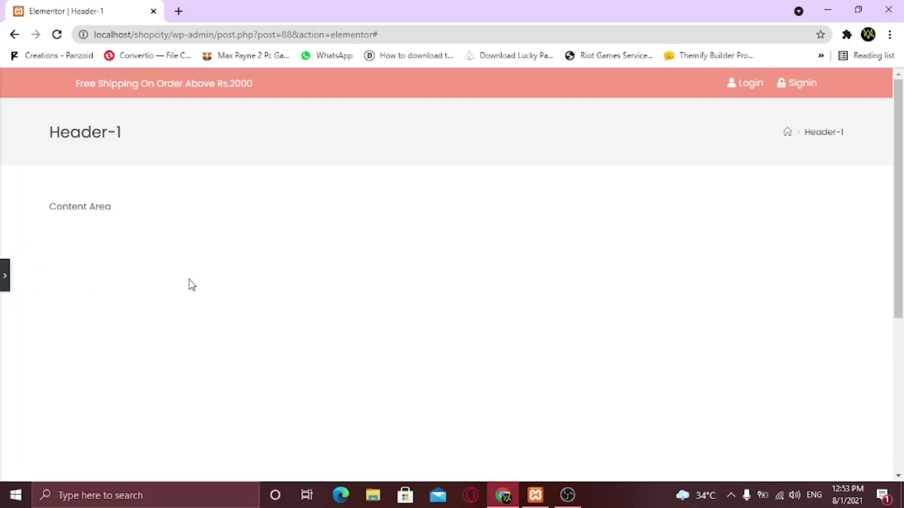
left_click(4, 278)
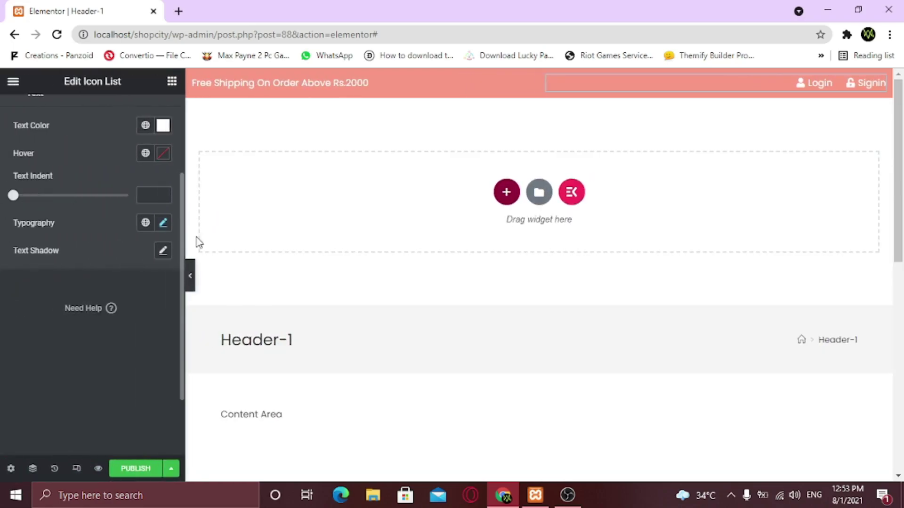
scroll(182, 212, "up", 3)
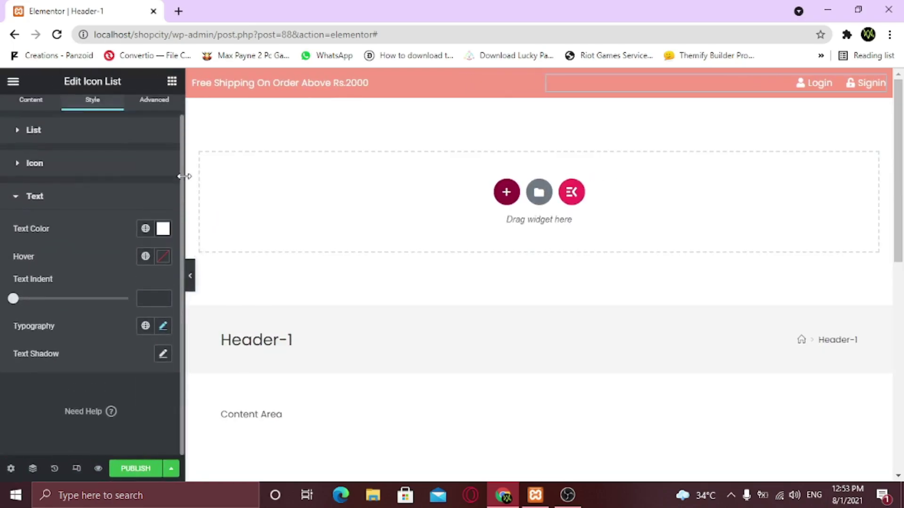
left_click(31, 122)
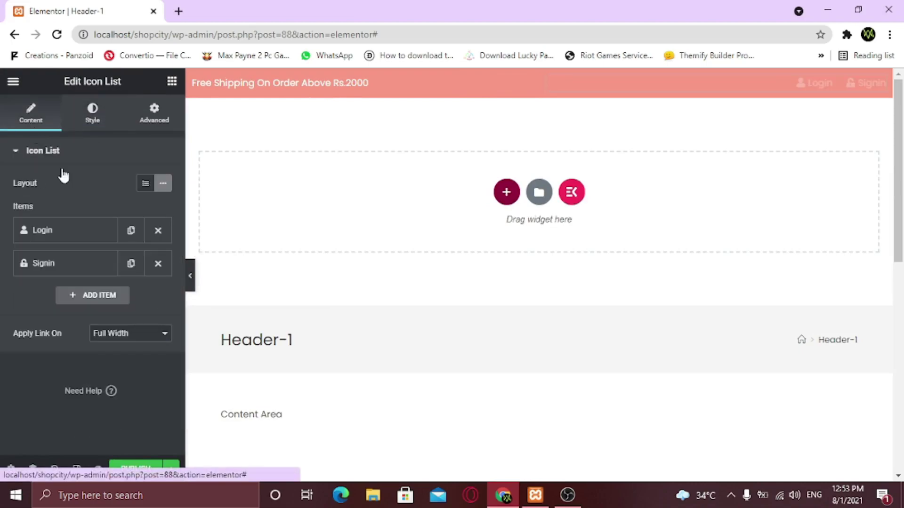
left_click(75, 233)
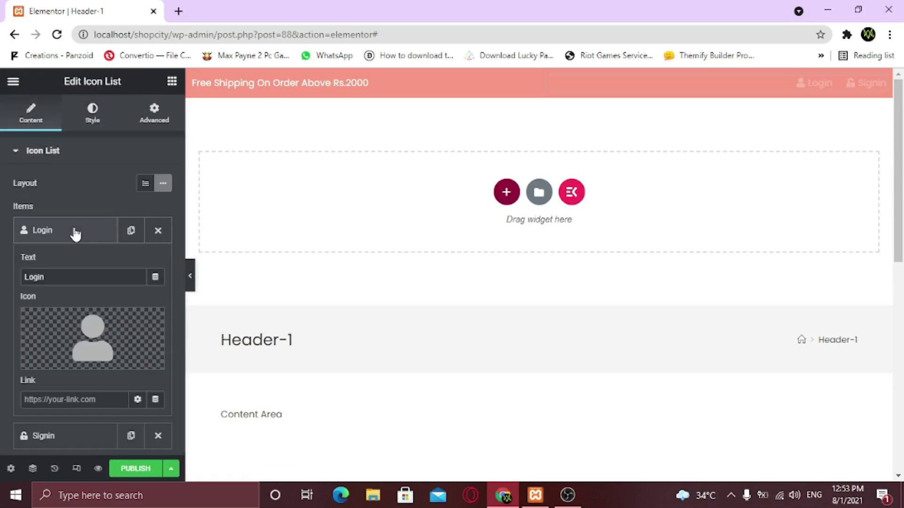
type("localhost/shopcity/wp-admin")
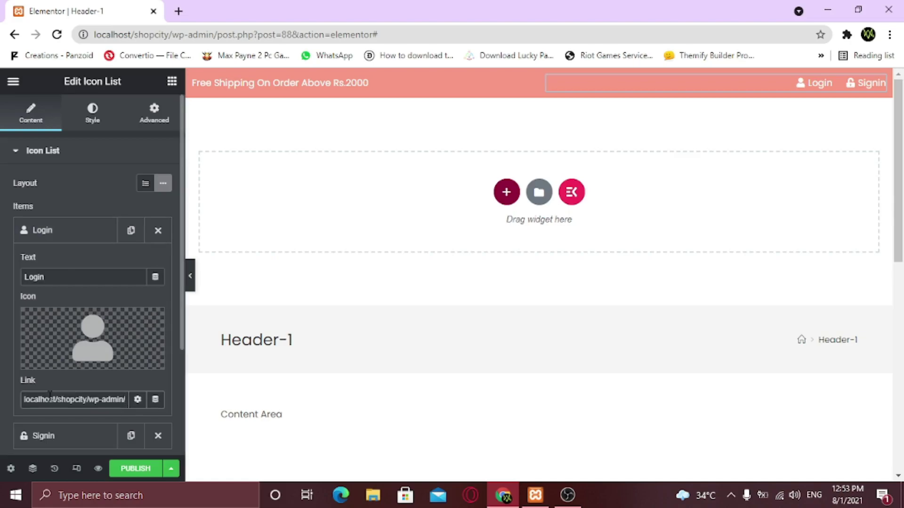
key("BackSpace")
key("BackSpace")
key("BackSpace")
key("BackSpace")
key("BackSpace")
key("BackSpace")
key("BackSpace")
key("BackSpace")
key("BackSpace")
type("my-account")
left_click_drag(127, 399, 3, 394)
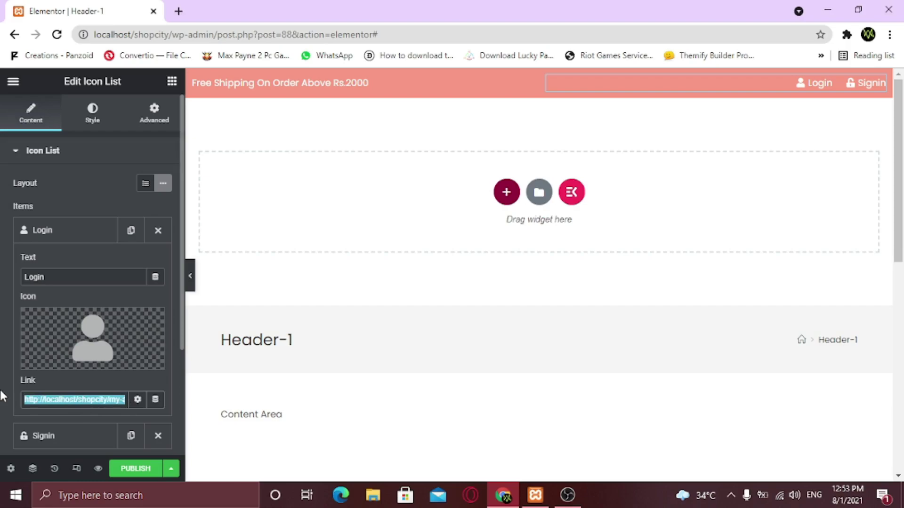
Paste the same my-account address into the Signin item's link.
left_click(75, 240)
left_click(75, 269)
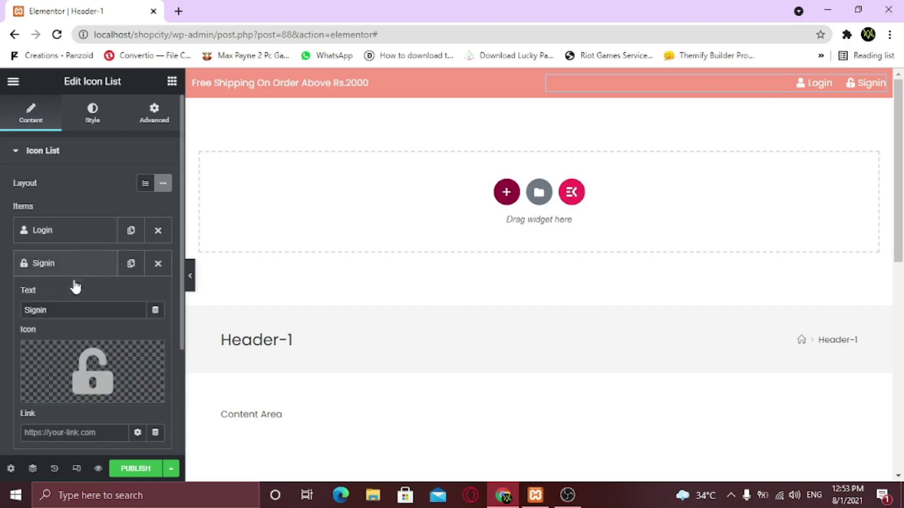
key("ctrl+v")
left_click(66, 266)
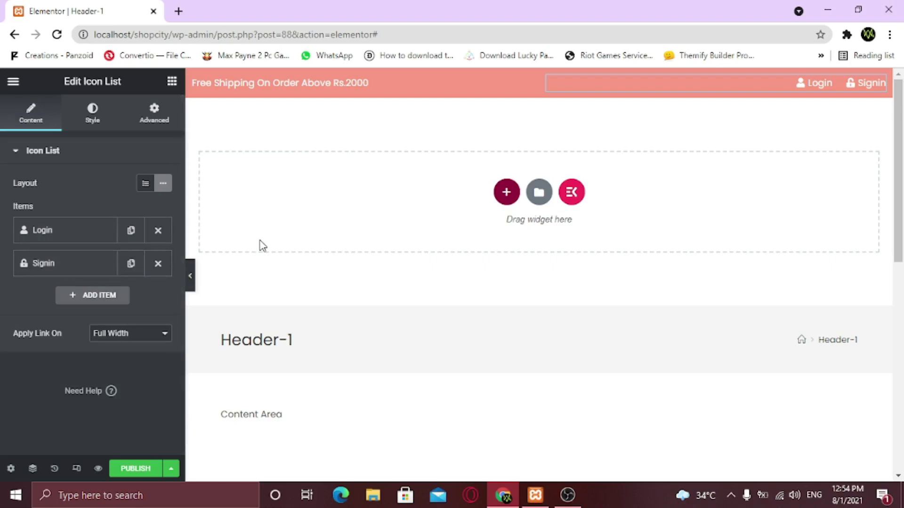
Add a three-column section below the top bar with Site Logo in column one.
left_click(506, 192)
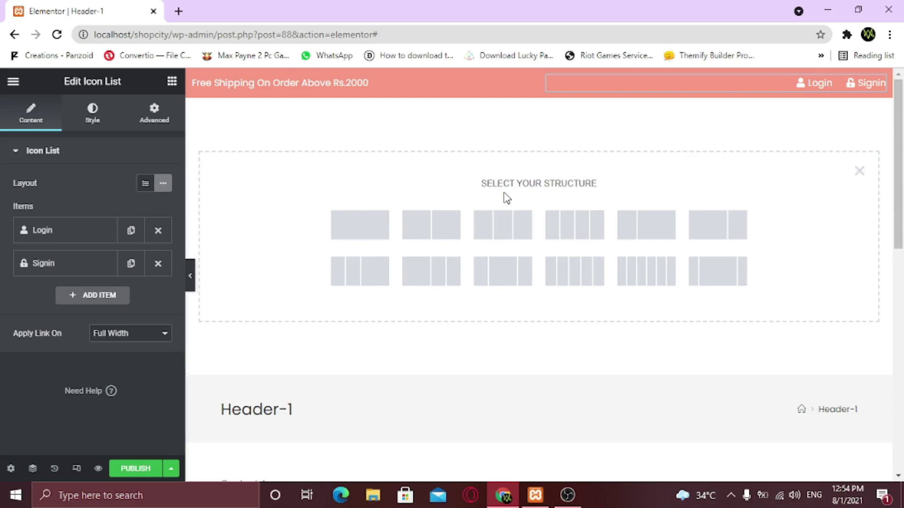
left_click(506, 235)
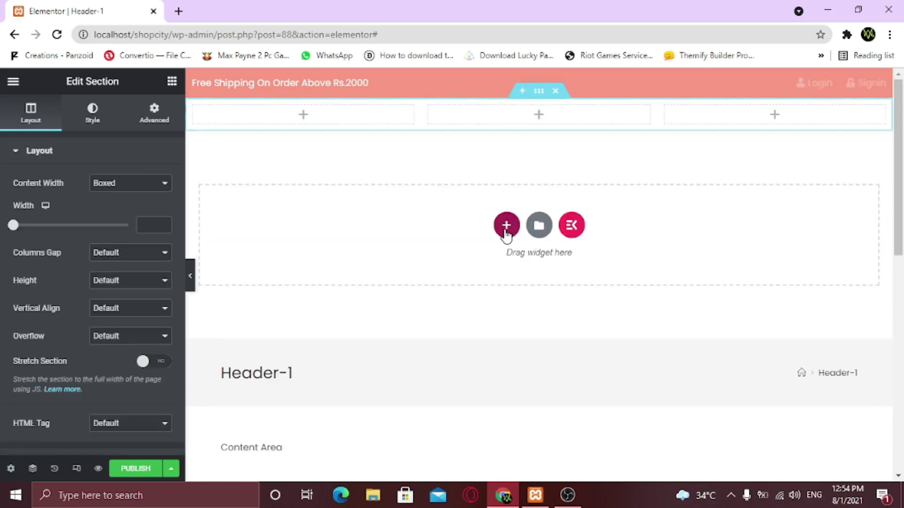
left_click(172, 81)
left_click_drag(53, 210, 337, 115)
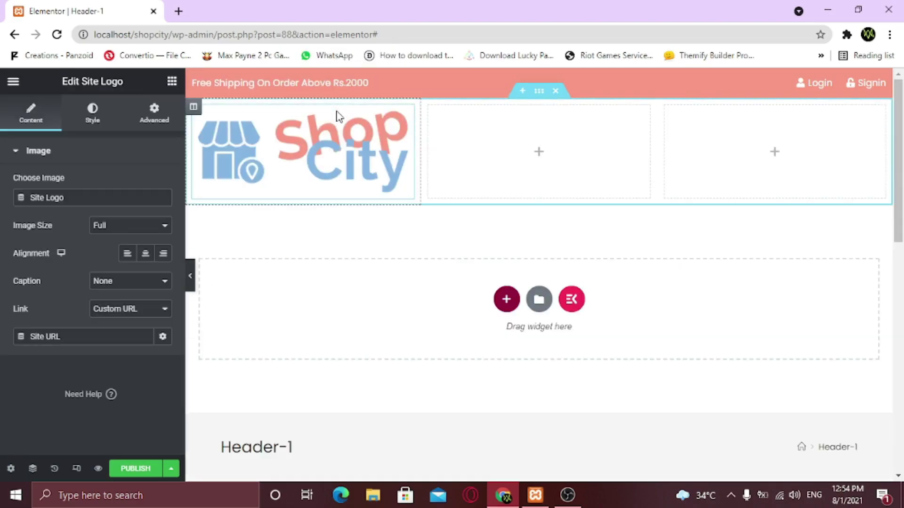
Set the ShopCity logo width to 37 and preview the header.
left_click(97, 116)
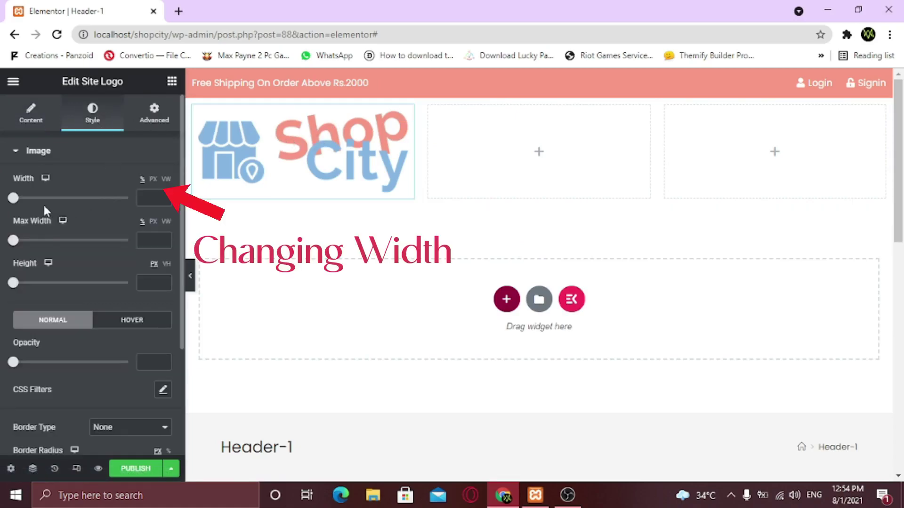
left_click_drag(13, 200, 62, 203)
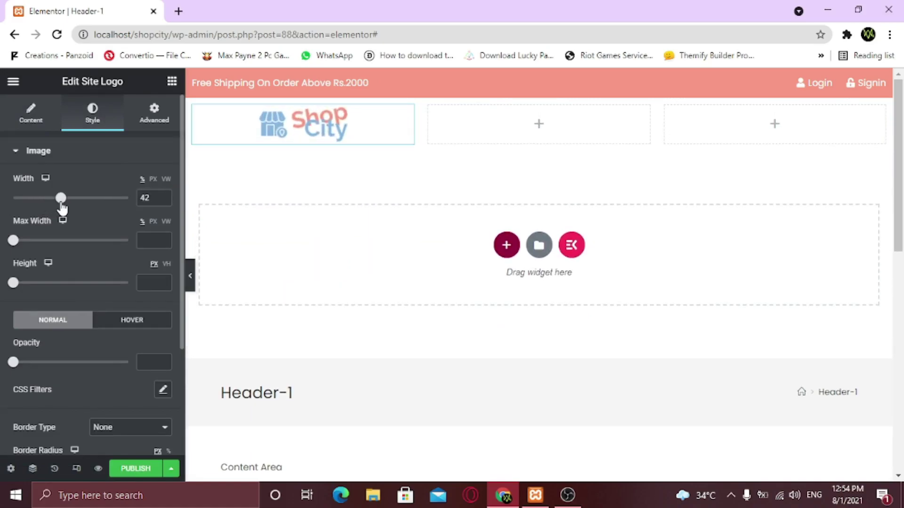
left_click(191, 275)
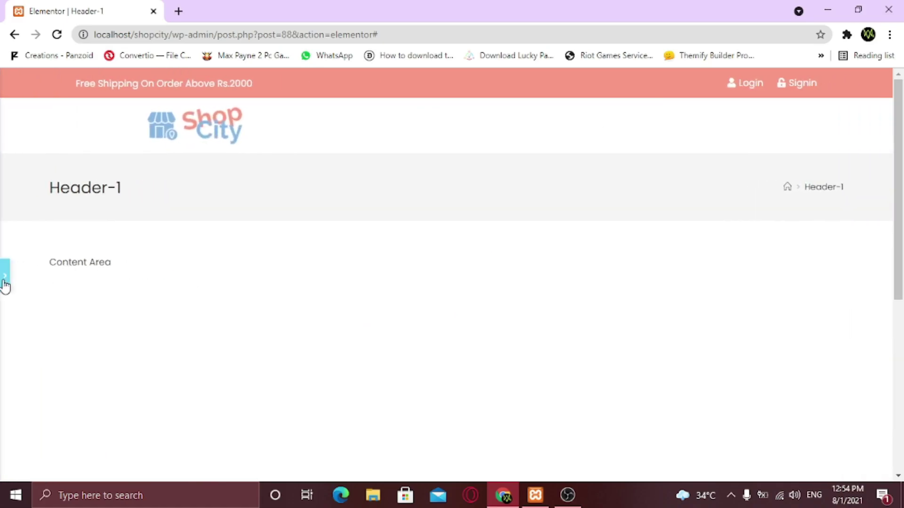
left_click(4, 279)
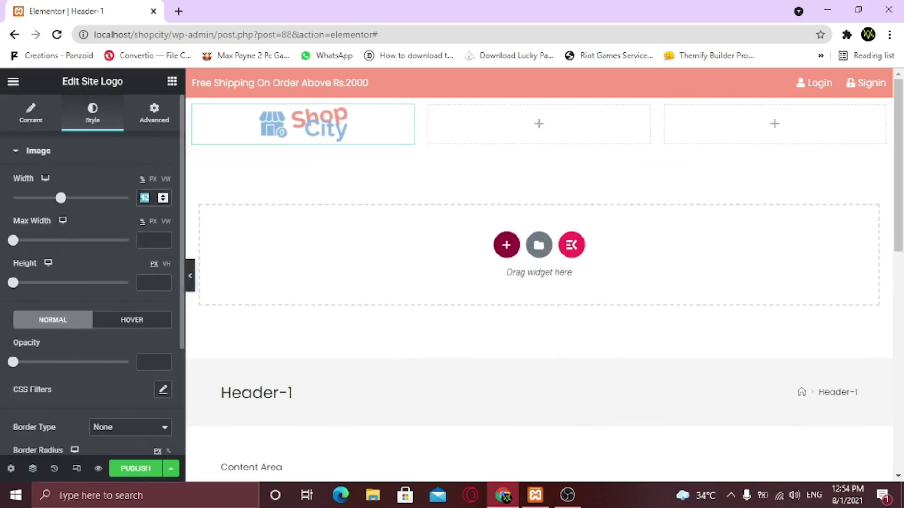
type("37")
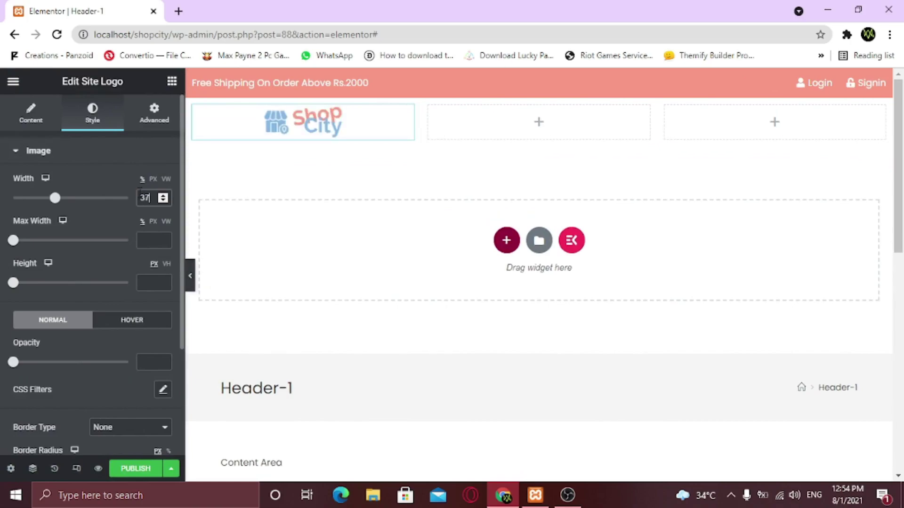
left_click(192, 276)
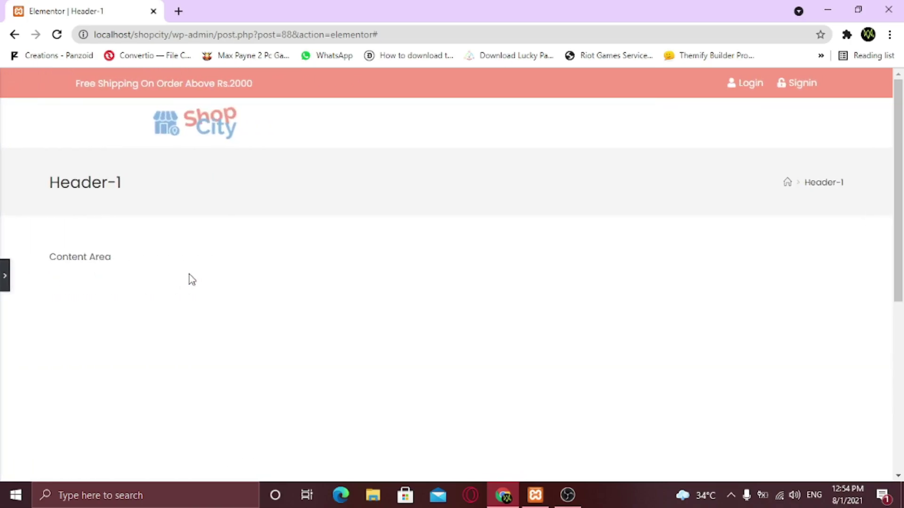
left_click(3, 277)
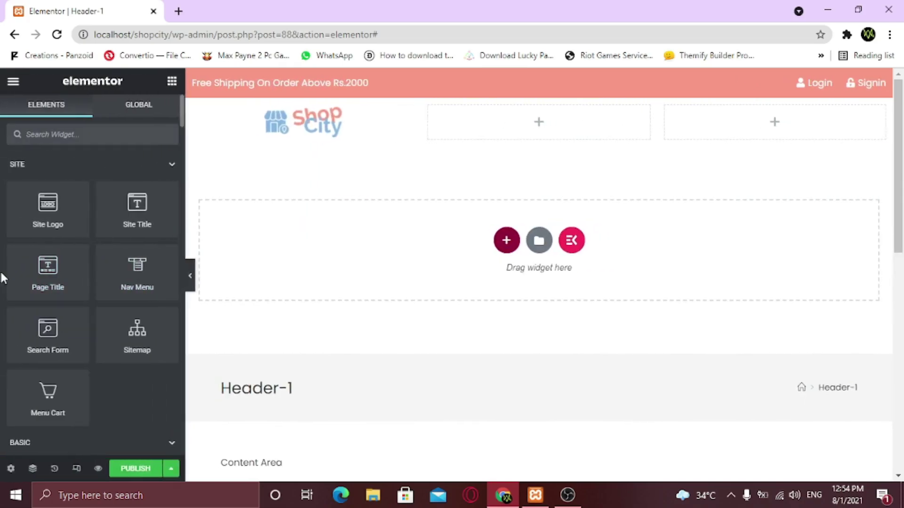
Put a Nav Menu in the middle column and vertically centre both columns.
left_click_drag(137, 270, 562, 132)
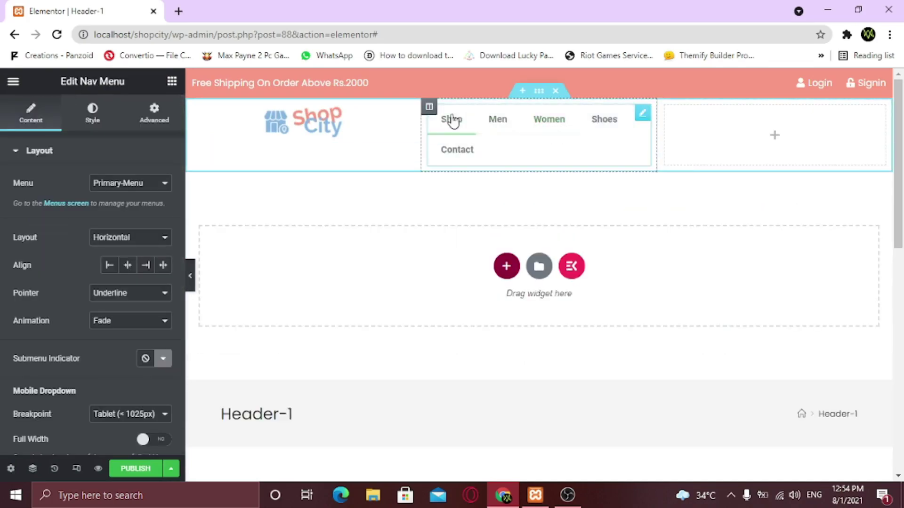
left_click(428, 108)
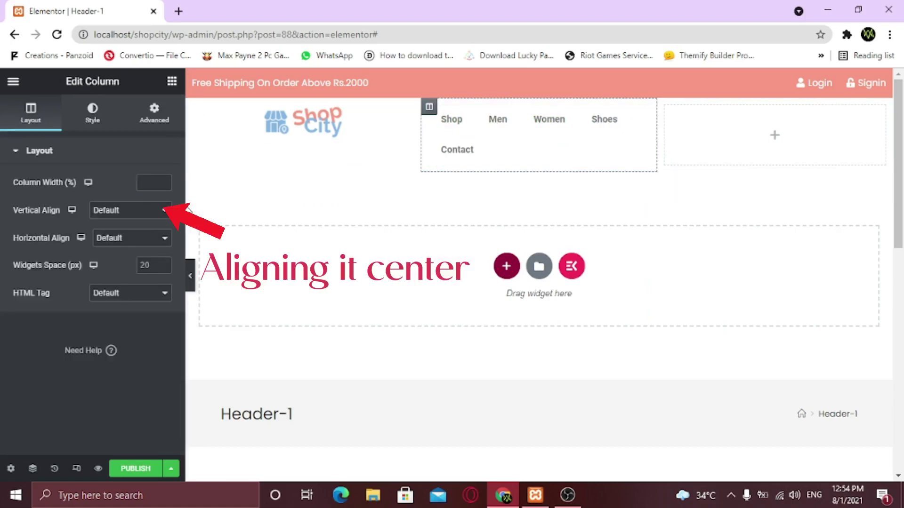
left_click(145, 218)
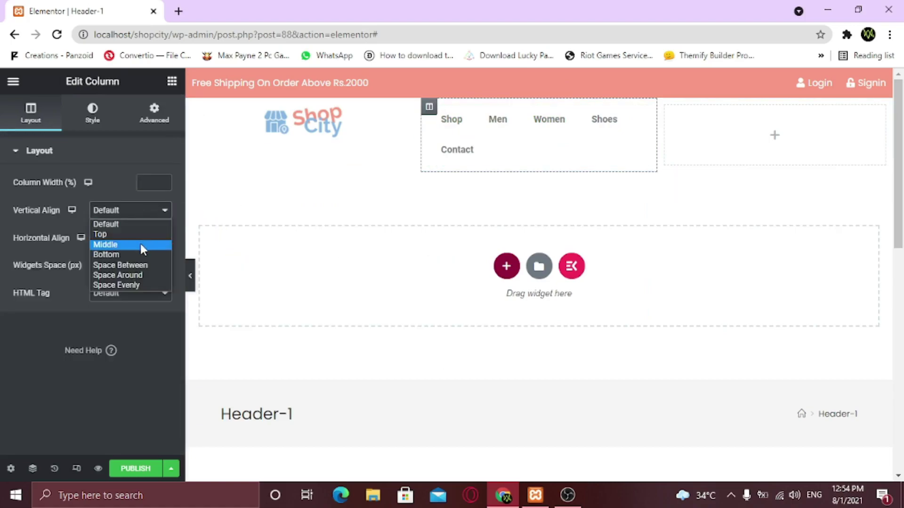
left_click(140, 244)
left_click(193, 107)
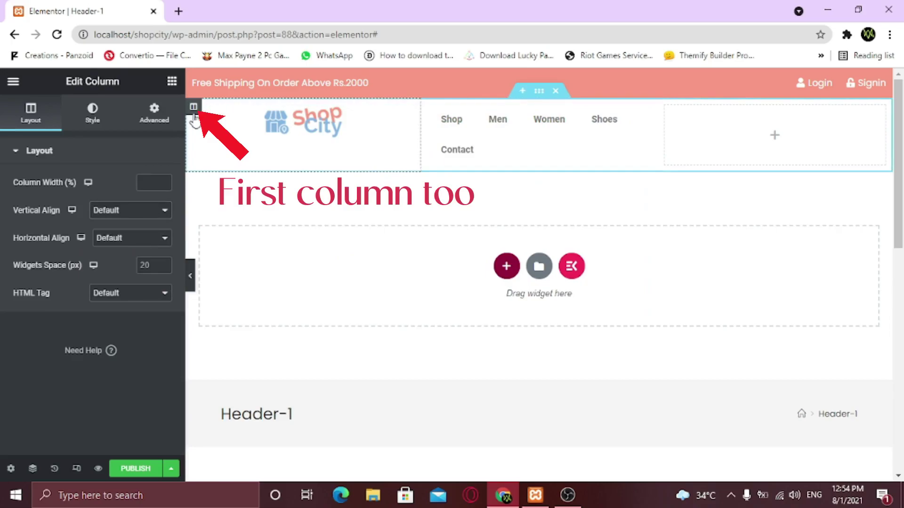
left_click(114, 214)
left_click(109, 245)
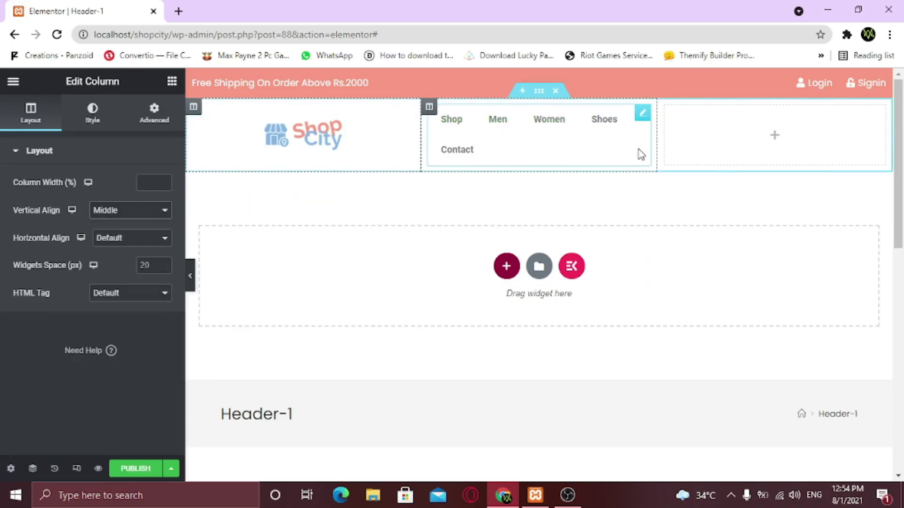
Widen the nav column to about 43.4% so the menu fits one line.
left_click_drag(658, 150, 746, 151)
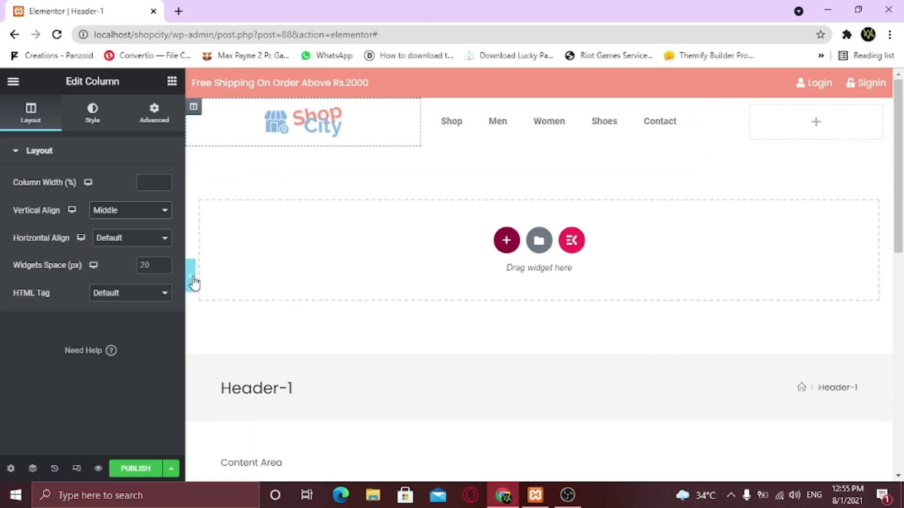
left_click(191, 280)
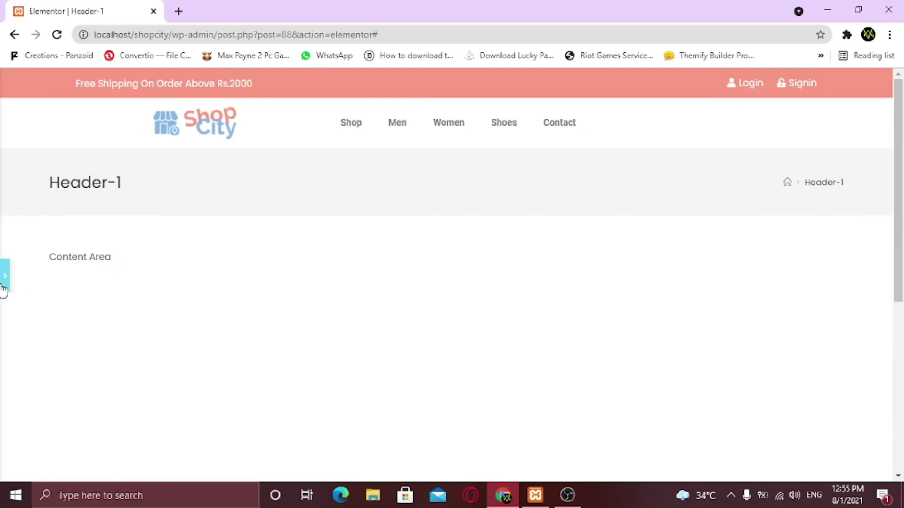
left_click(4, 290)
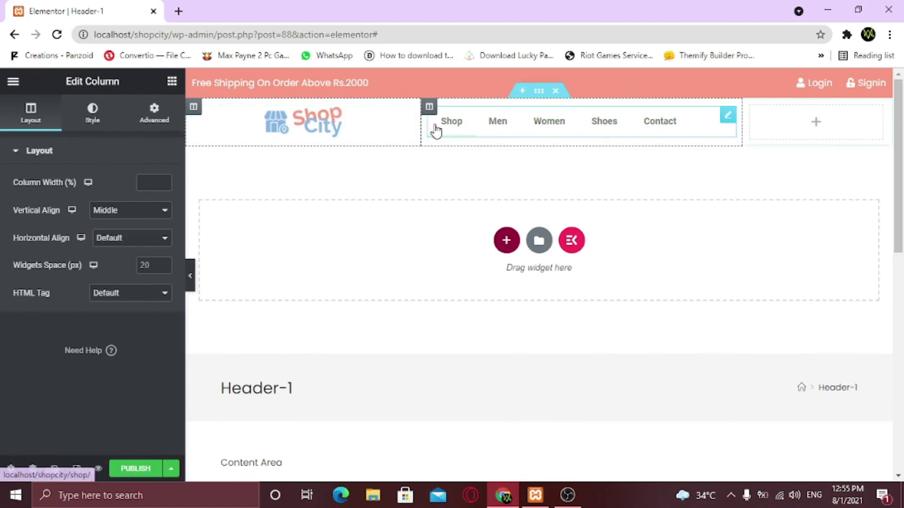
Set the nav menu's pointer effect to None.
left_click(727, 115)
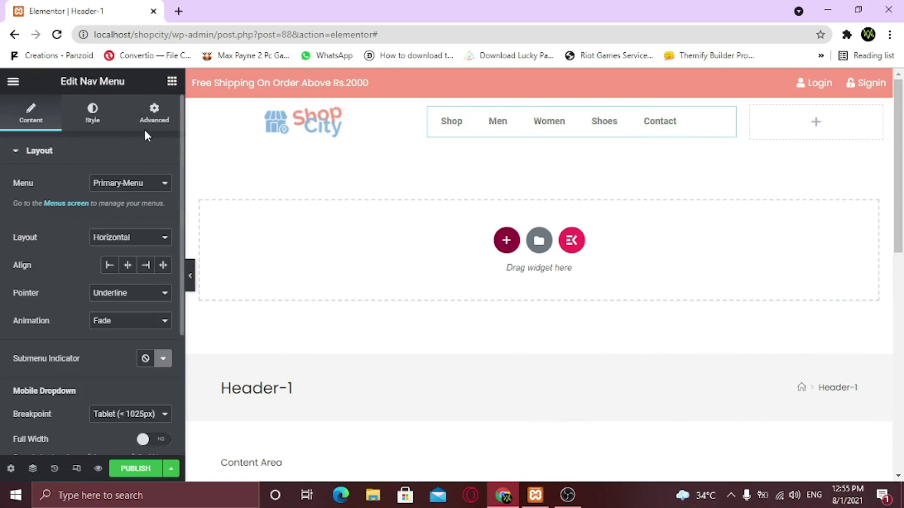
left_click(106, 123)
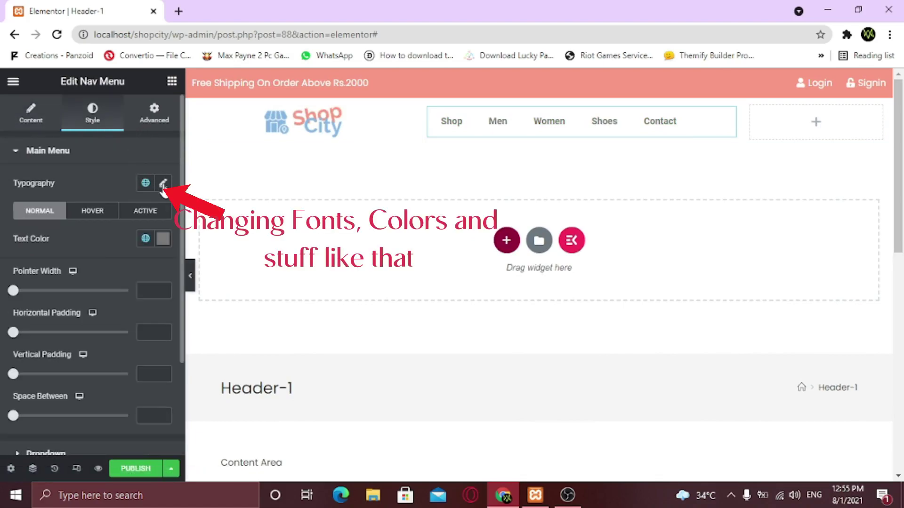
left_click(163, 184)
left_click(127, 253)
left_click(179, 231)
left_click(142, 117)
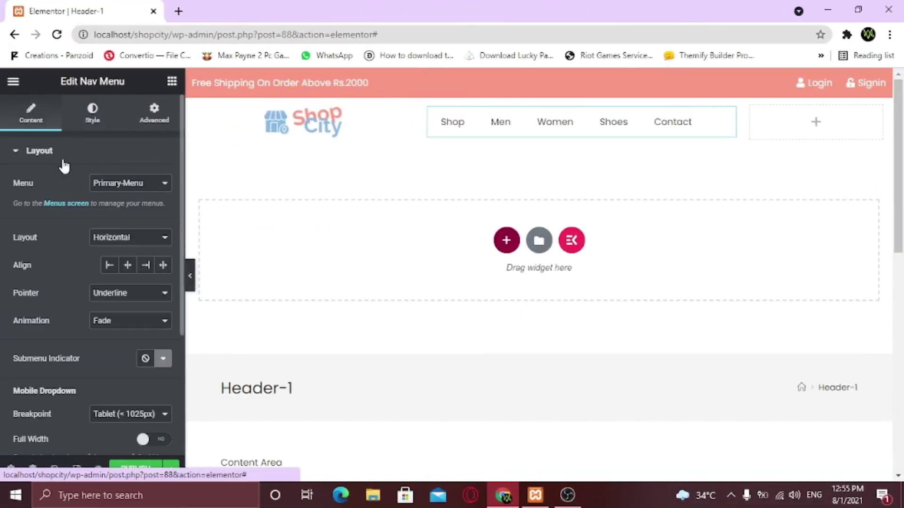
left_click(116, 292)
left_click(114, 306)
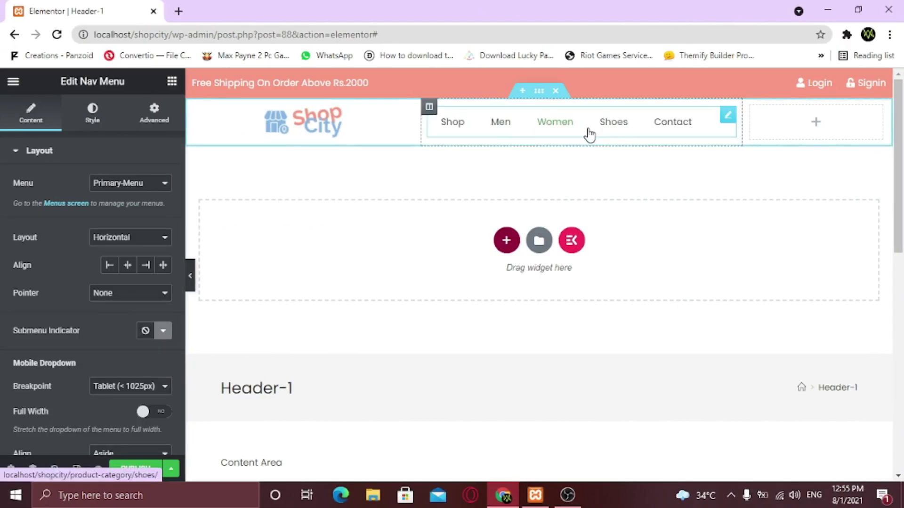
Set the main menu hover text colour to #f89884.
left_click(92, 111)
left_click(93, 210)
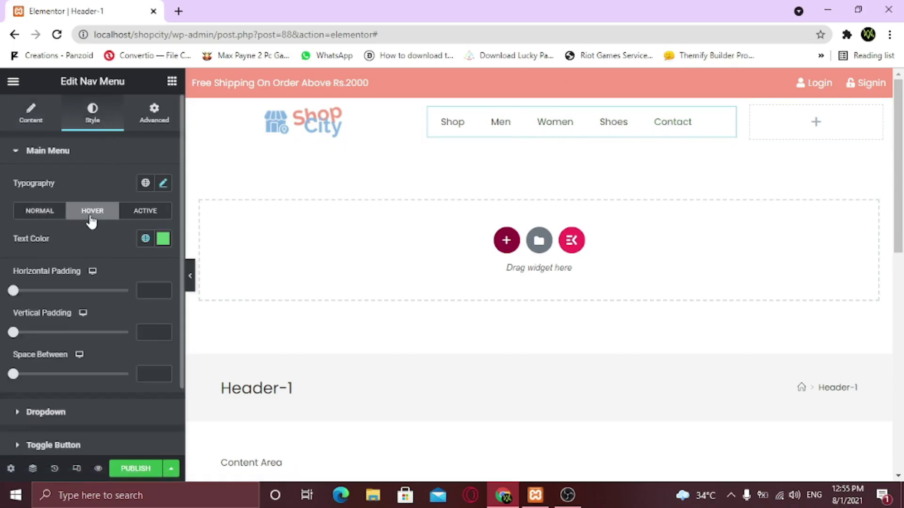
left_click(163, 239)
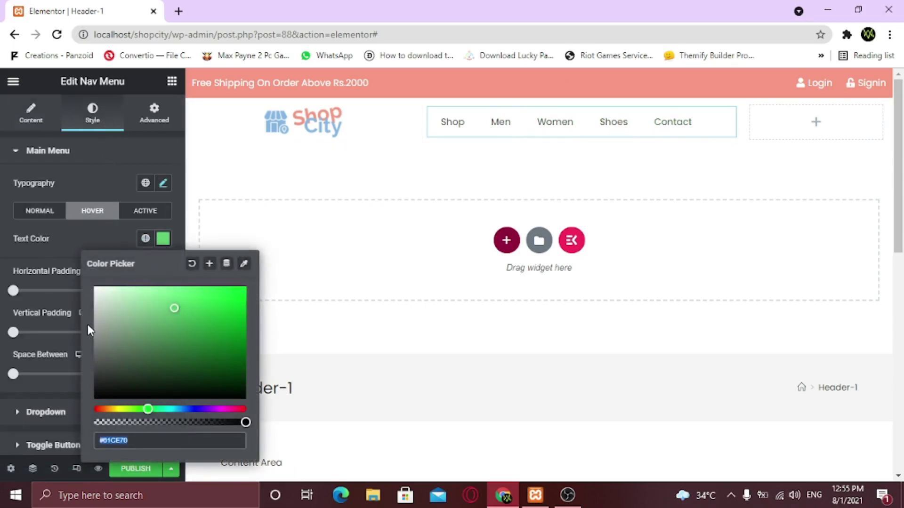
type("#f89884")
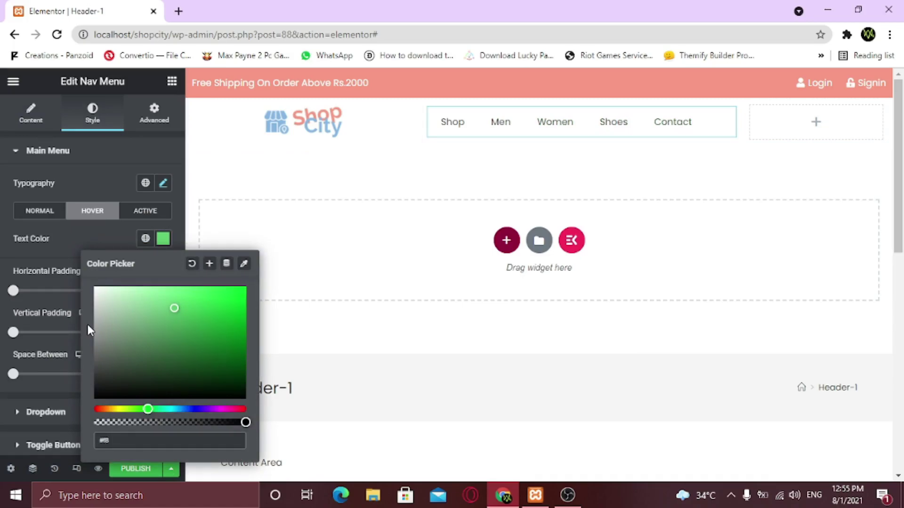
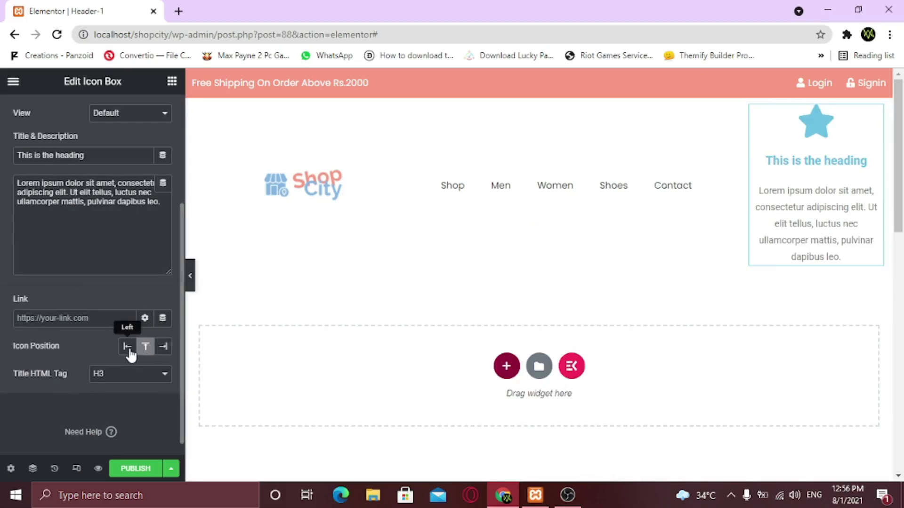
Set the icon box's Icon Position to Left so the star sits beside the heading.
left_click(127, 347)
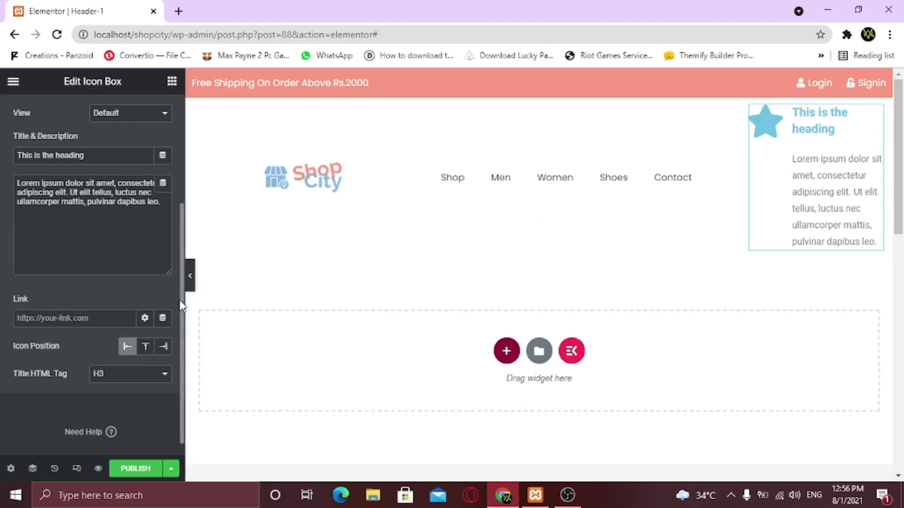
Replace the star with the Headphones icon from the icon library, found by searching 'head'.
left_click_drag(183, 308, 179, 195)
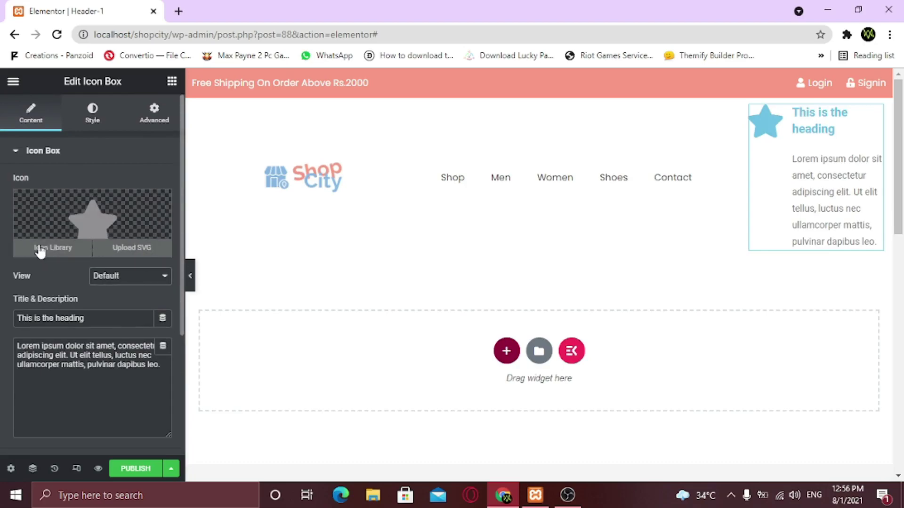
left_click(40, 249)
type("mic")
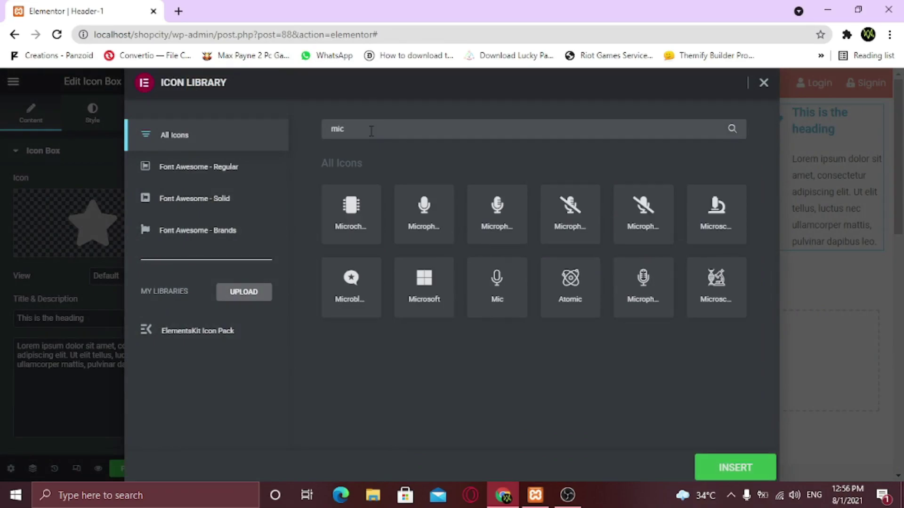
key("BackSpace")
key("BackSpace")
key("BackSpace")
type("head")
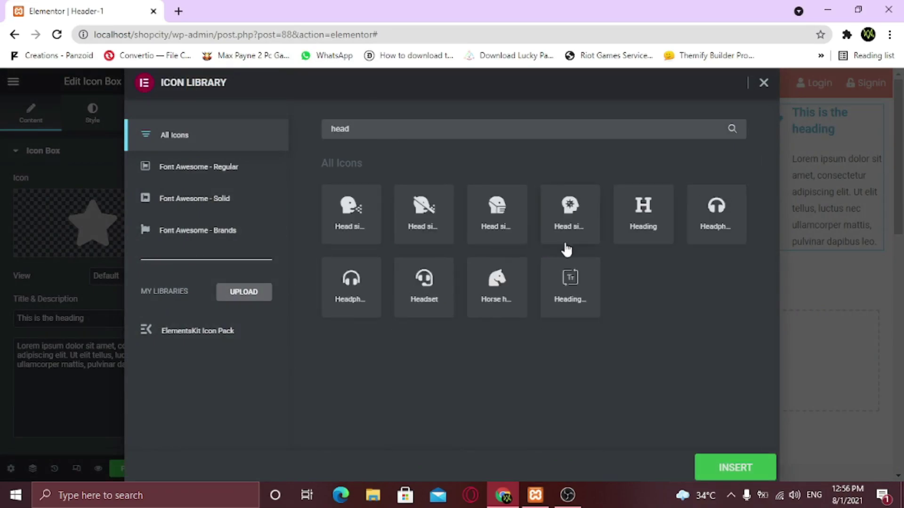
left_click(345, 296)
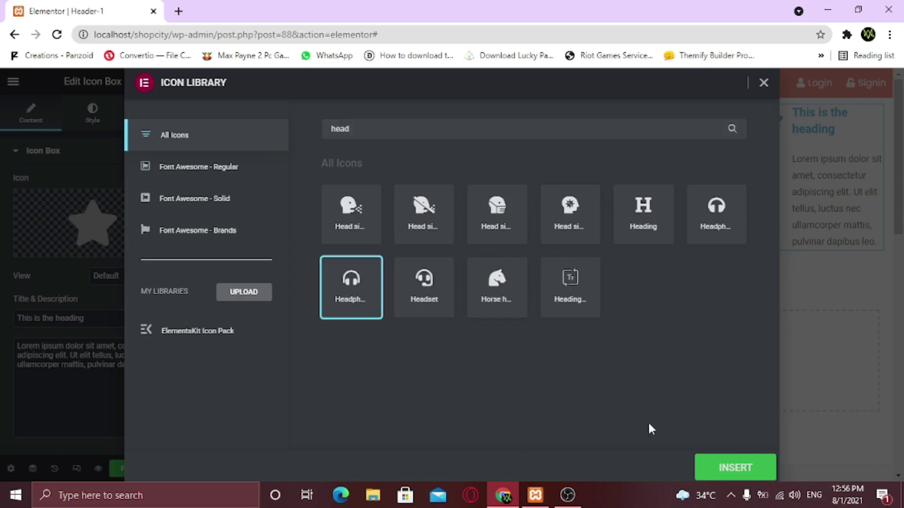
left_click(732, 473)
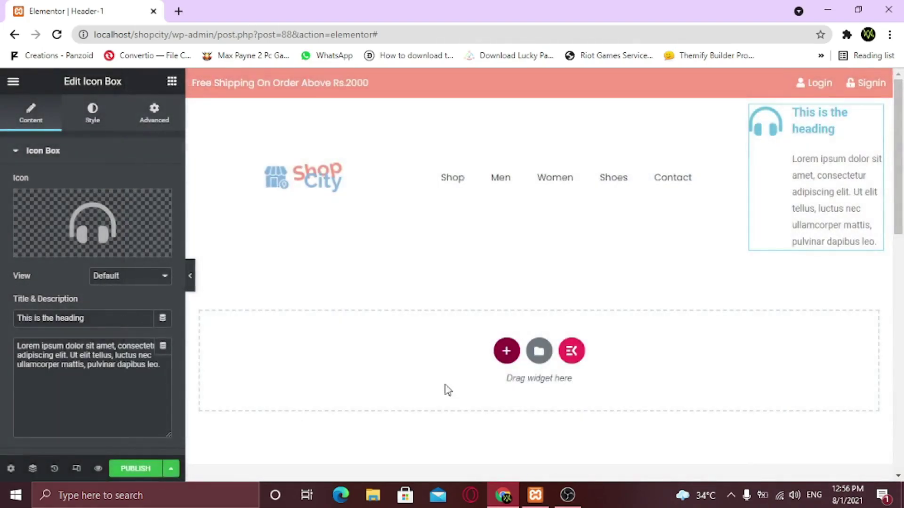
Change the icon box title to 'Call to' and replace the lorem ipsum description with the phone number.
left_click_drag(105, 320, 4, 323)
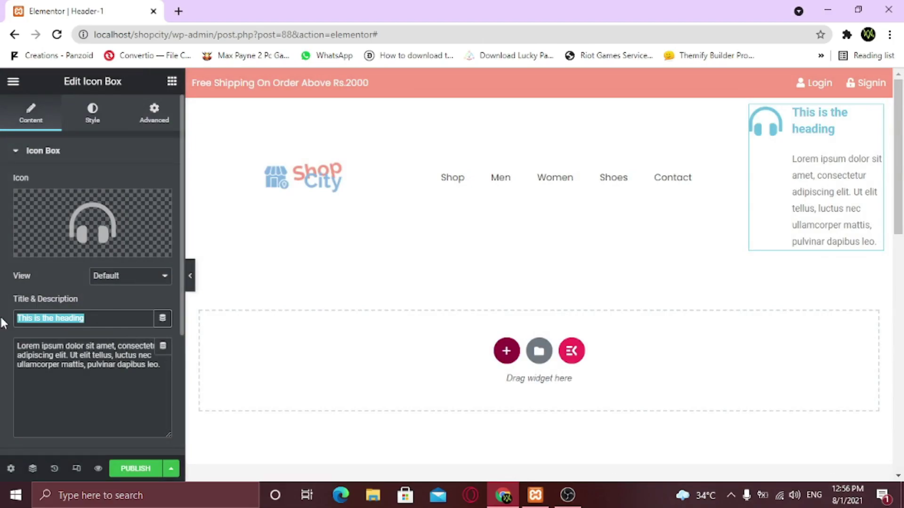
type("Call")
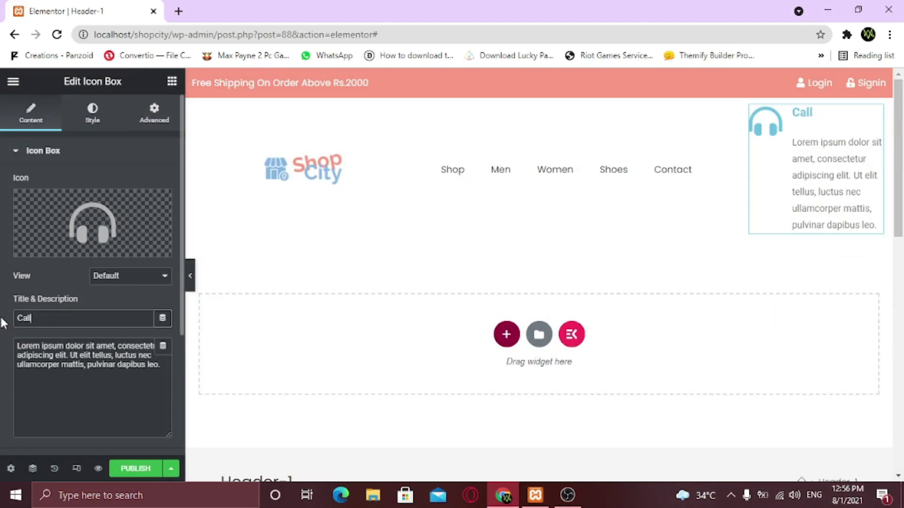
type(" to")
left_click_drag(168, 368, 2, 342)
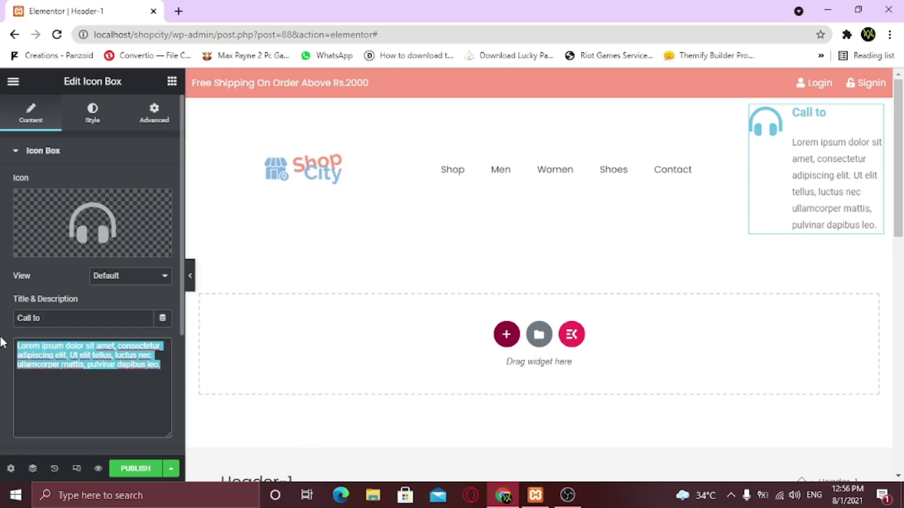
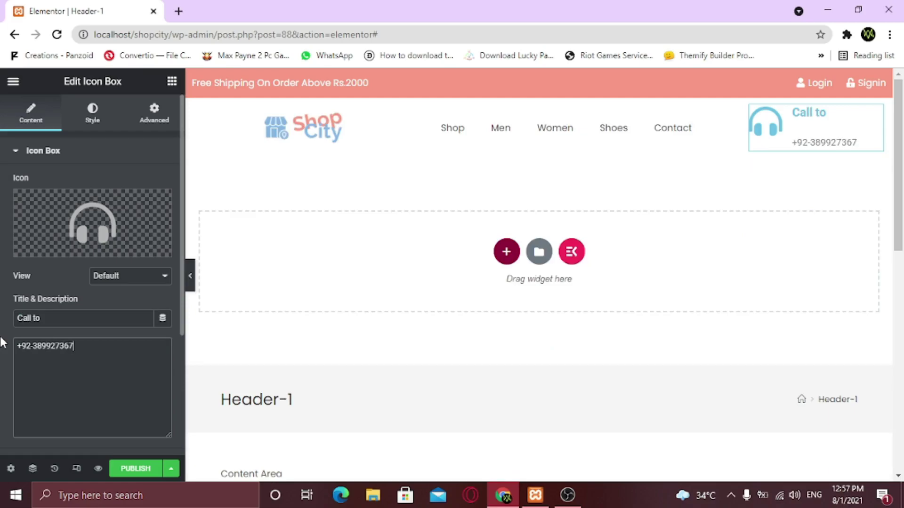
Set Icon Spacing to 12 and the icon's primary colour to salmon pink #f89988.
left_click(88, 123)
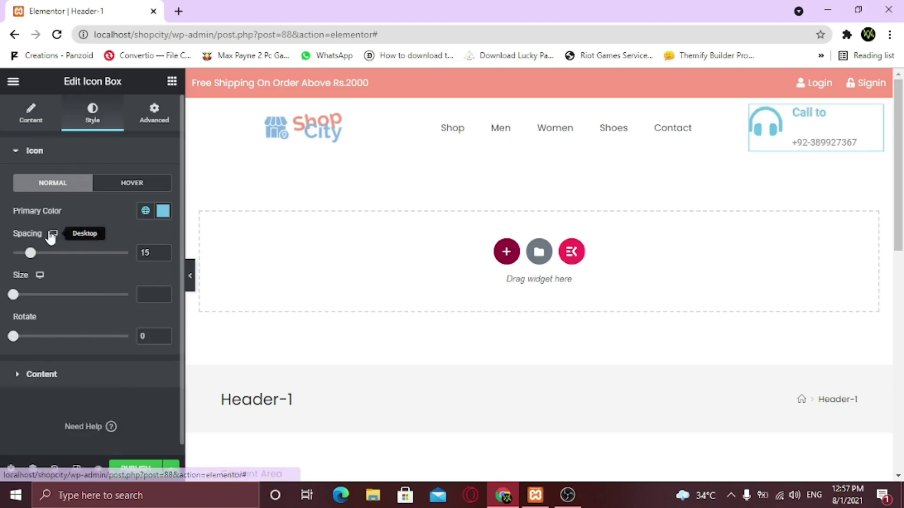
left_click_drag(30, 255, 27, 256)
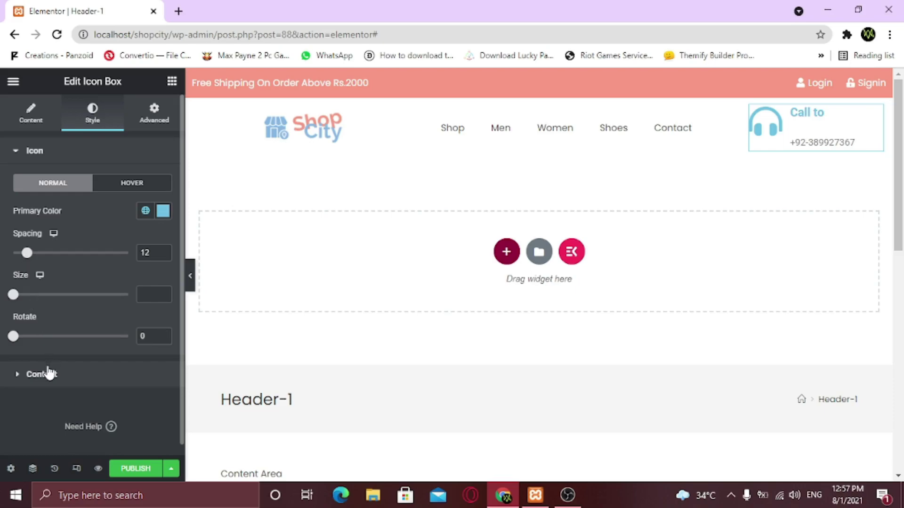
left_click(162, 210)
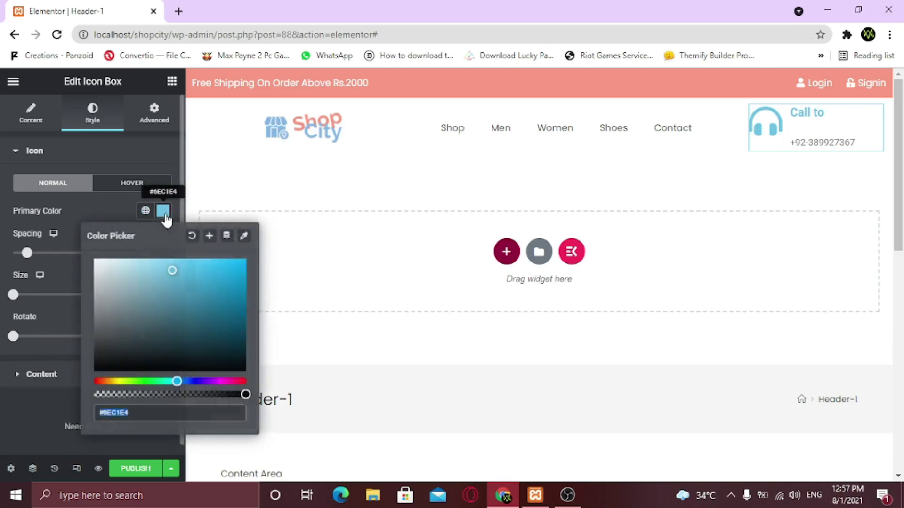
type("#303030")
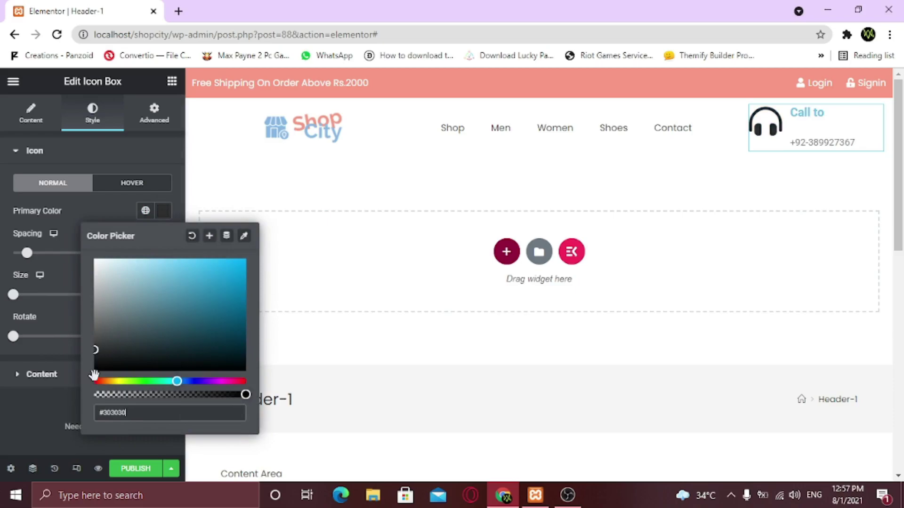
left_click_drag(133, 412, 92, 412)
type("#f899")
type("88")
left_click(36, 404)
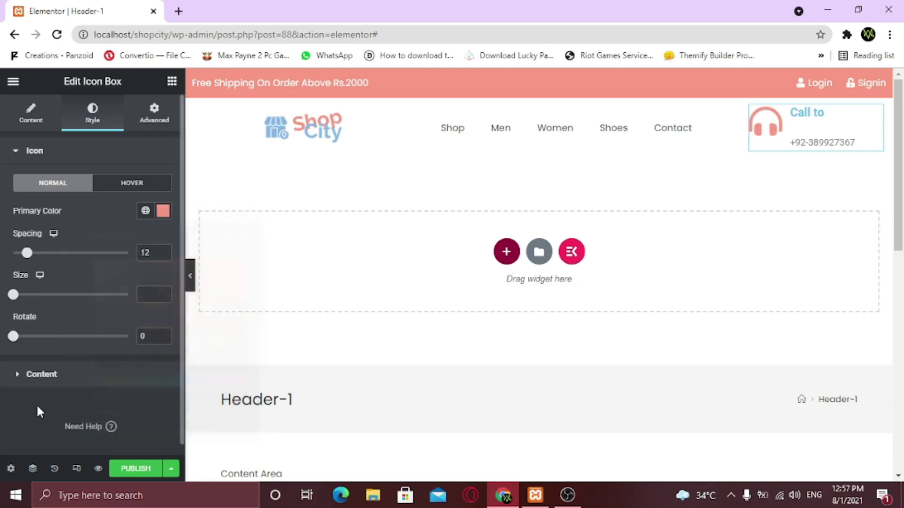
left_click(80, 382)
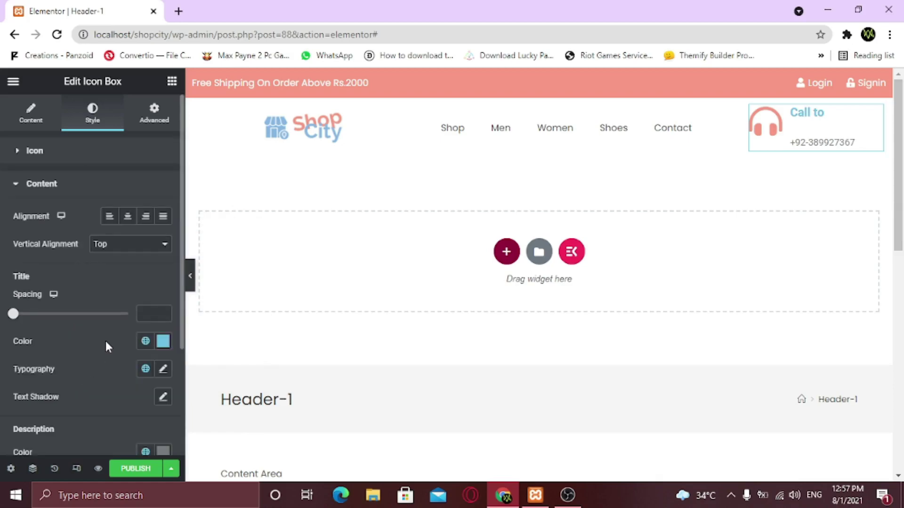
Give the 'Call to' title zero spacing, colour #ec8d85 and the Poppins font family.
left_click_drag(13, 314, 14, 315)
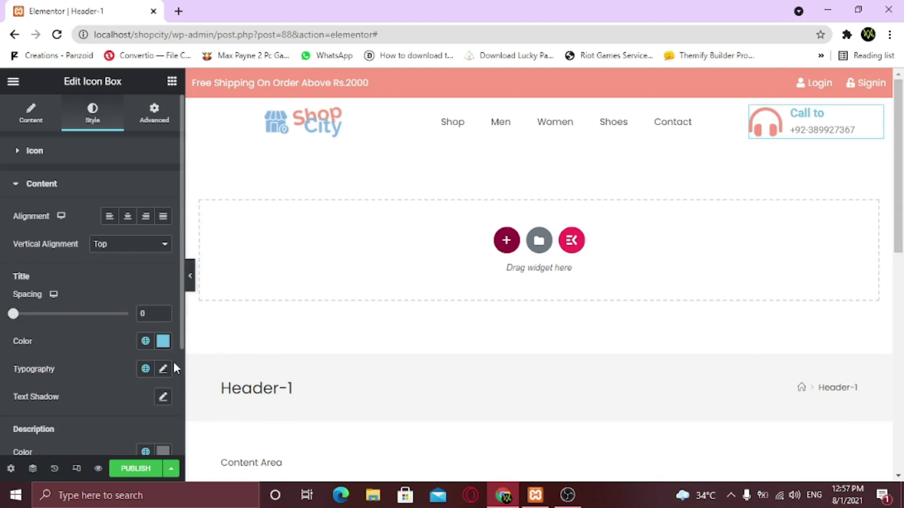
left_click(163, 341)
left_click_drag(108, 259, 81, 275)
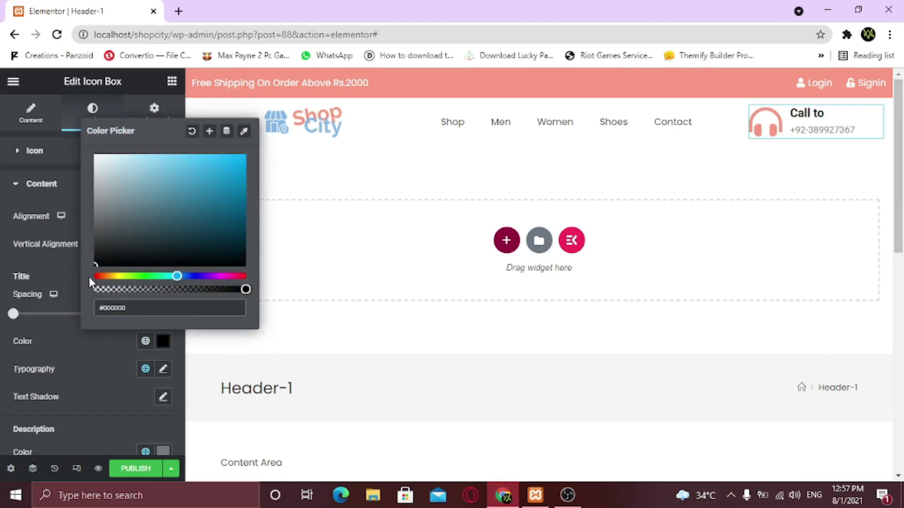
key("ctrl+a")
type("#ec8d85")
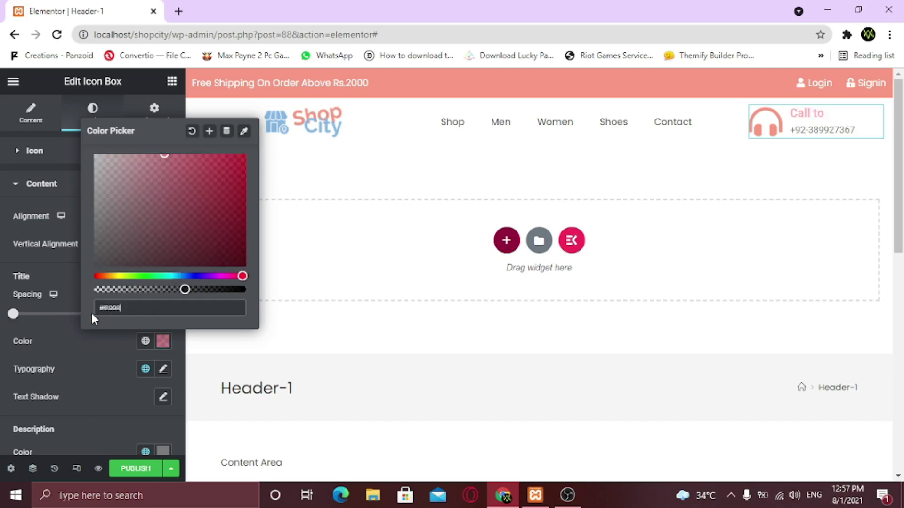
left_click(83, 349)
left_click(163, 370)
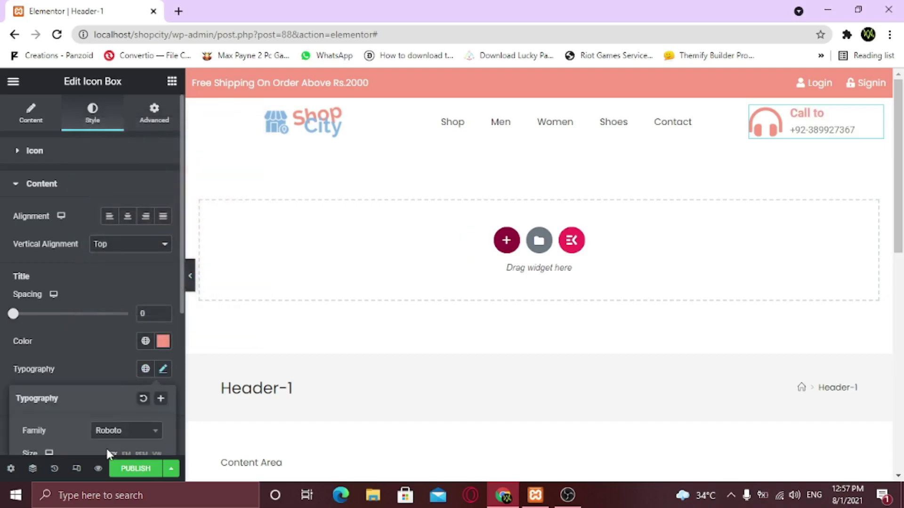
left_click(112, 439)
type("pop")
key("Return")
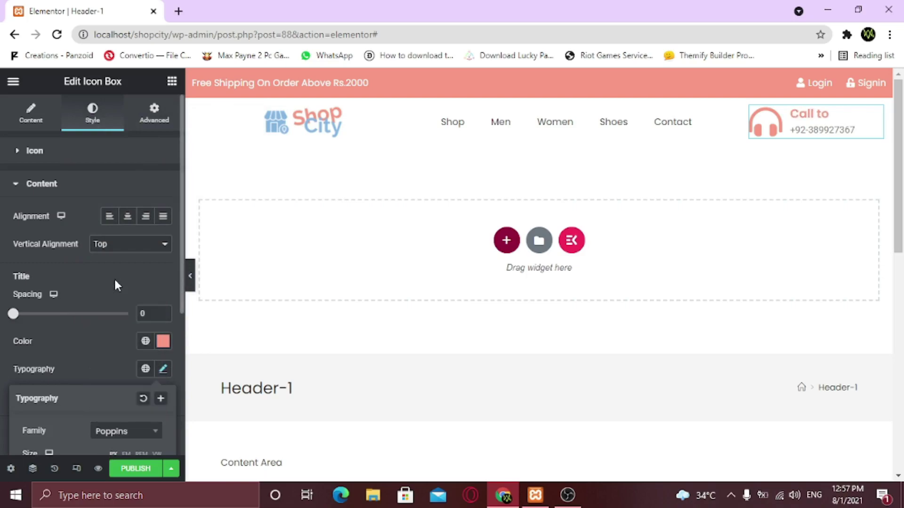
left_click(78, 340)
Darken the description colour, set its font to Poppins, and preview the header full-width.
left_click_drag(181, 300, 183, 378)
scroll(177, 371, "down", 1)
left_click(163, 303)
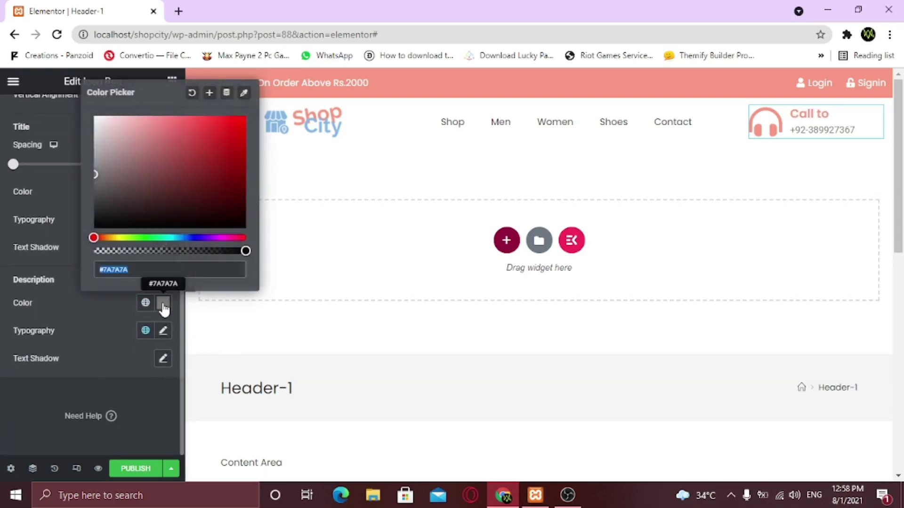
left_click_drag(96, 179, 90, 197)
left_click(31, 300)
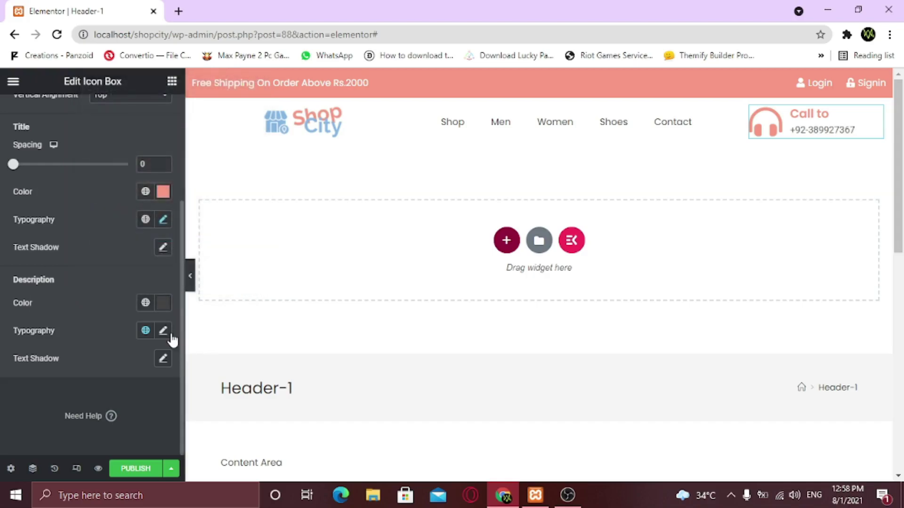
left_click(163, 330)
left_click(116, 393)
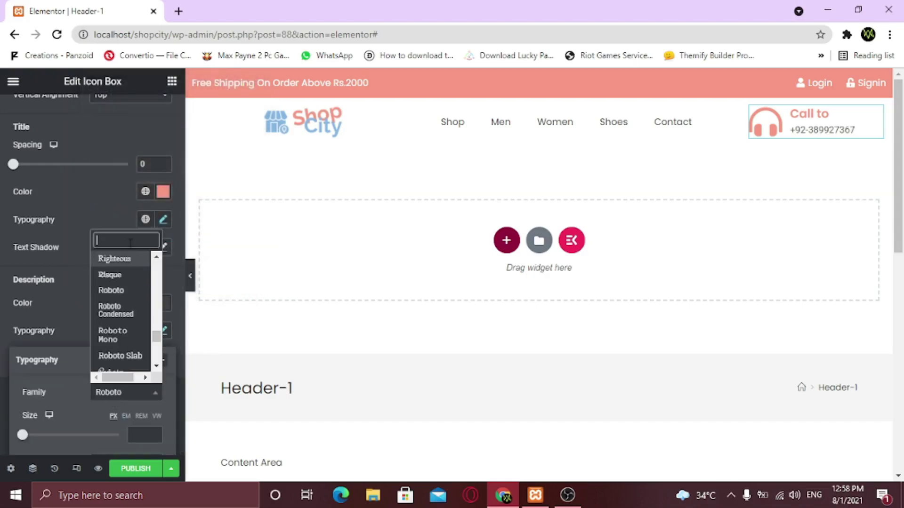
type("popp")
key("Return")
left_click(97, 284)
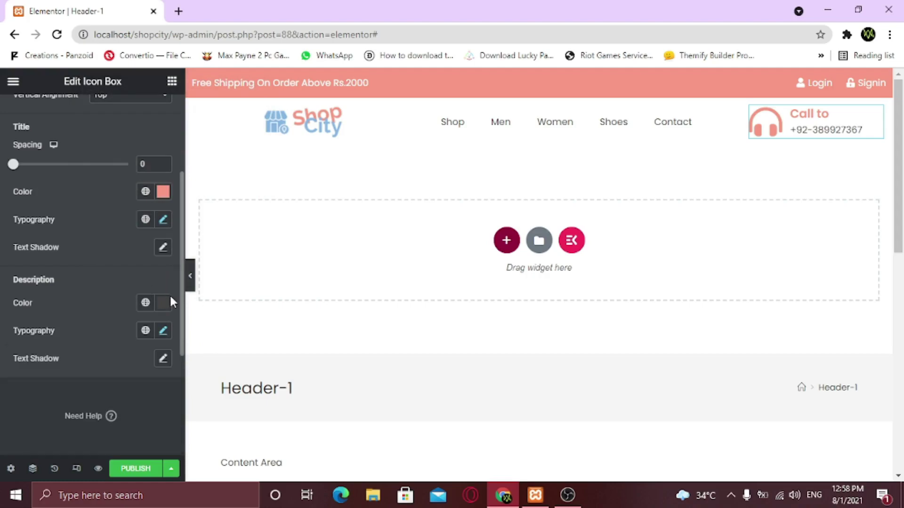
left_click(191, 285)
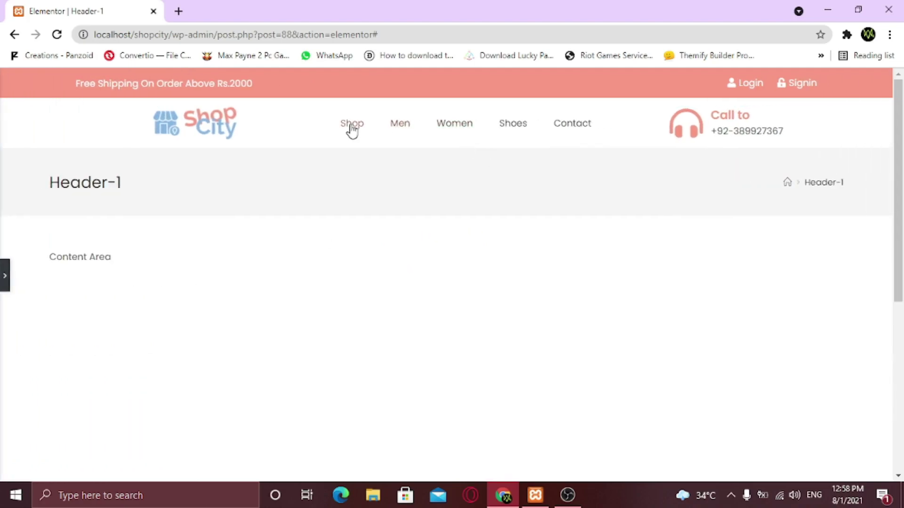
Set the headphones icon Size to 42 in the icon style settings and preview the header.
left_click(5, 285)
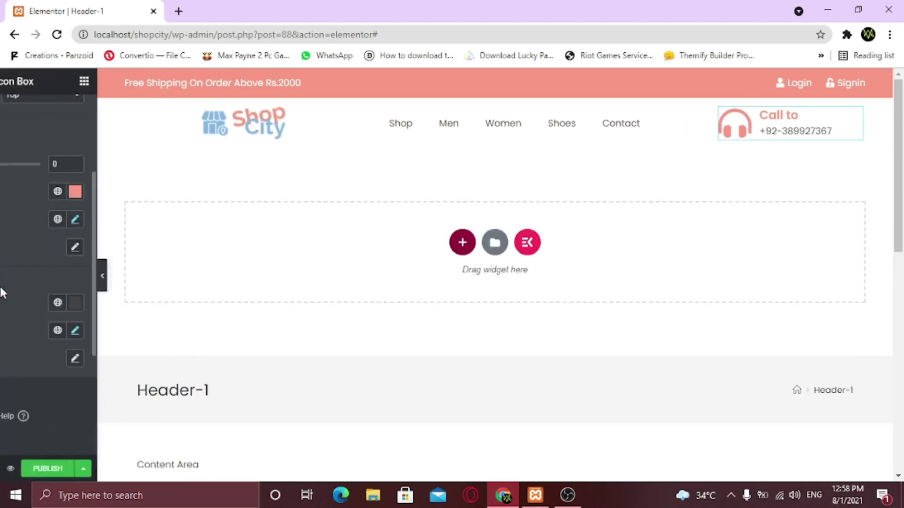
left_click_drag(179, 253, 181, 175)
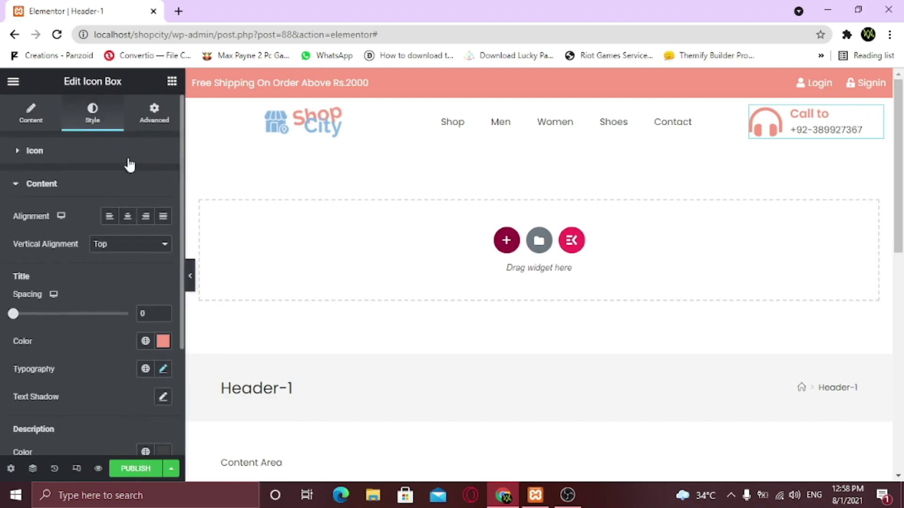
left_click(125, 155)
left_click_drag(160, 292, 161, 298)
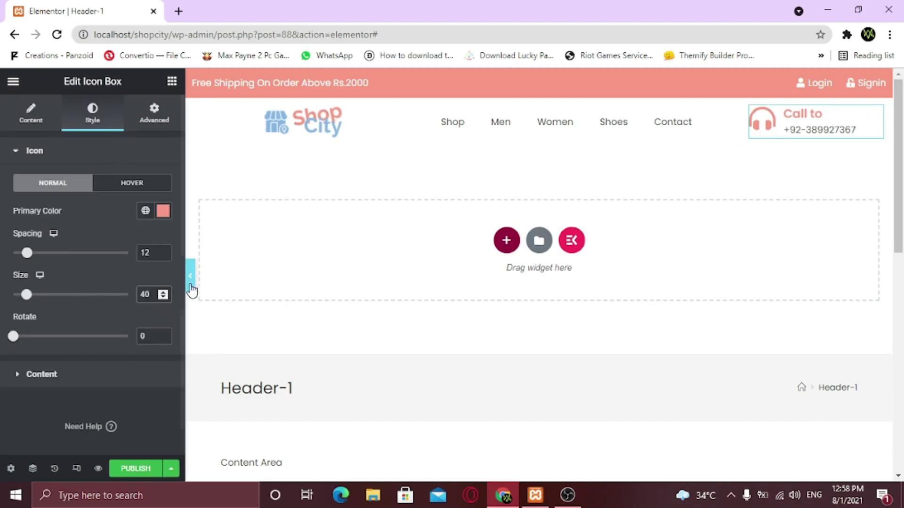
left_click(189, 282)
key("ctrl+p")
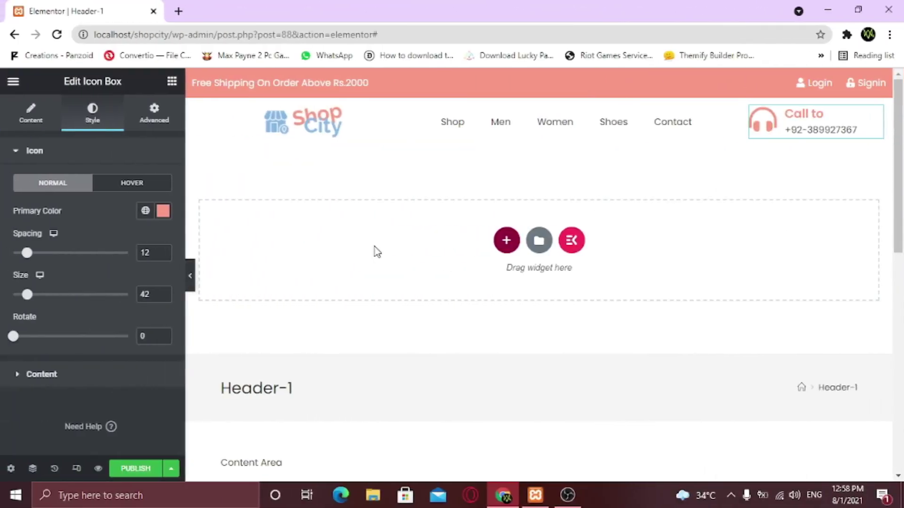
left_click(506, 242)
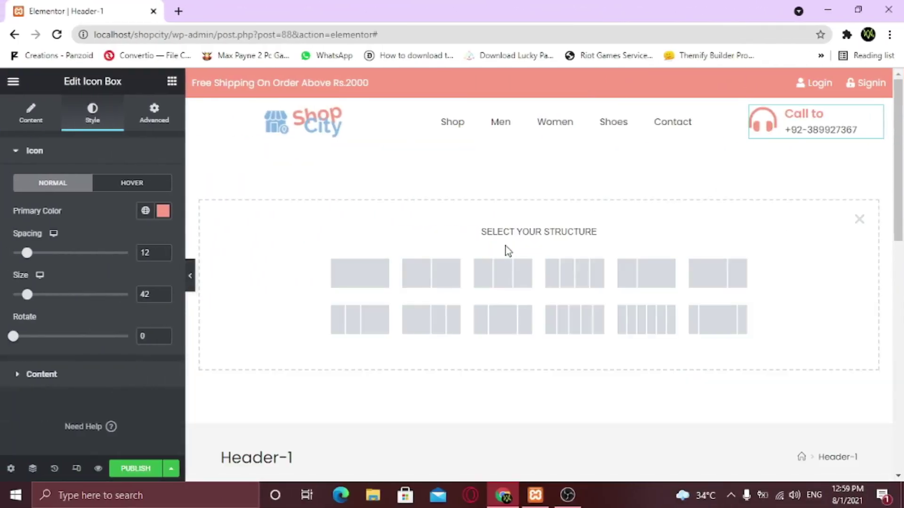
Insert a three-column section and drag a Nav Menu widget into its first column.
left_click(504, 274)
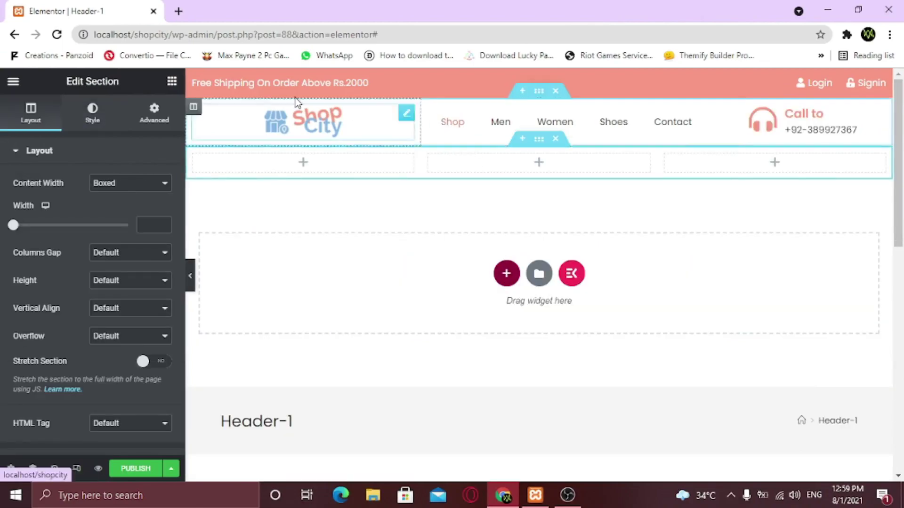
left_click(172, 82)
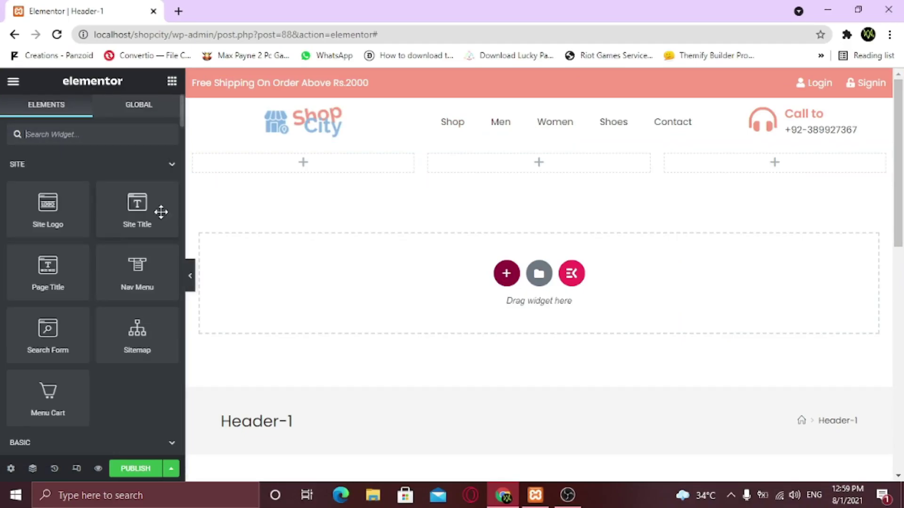
left_click_drag(139, 266, 324, 157)
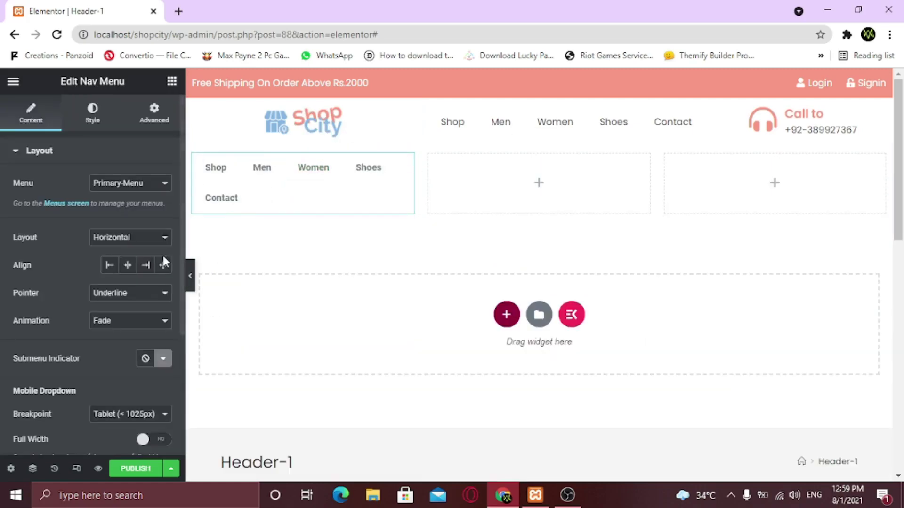
Switch the Nav Menu layout to Dropdown, set its column's Vertical Align to Middle, and test the hamburger.
left_click(148, 241)
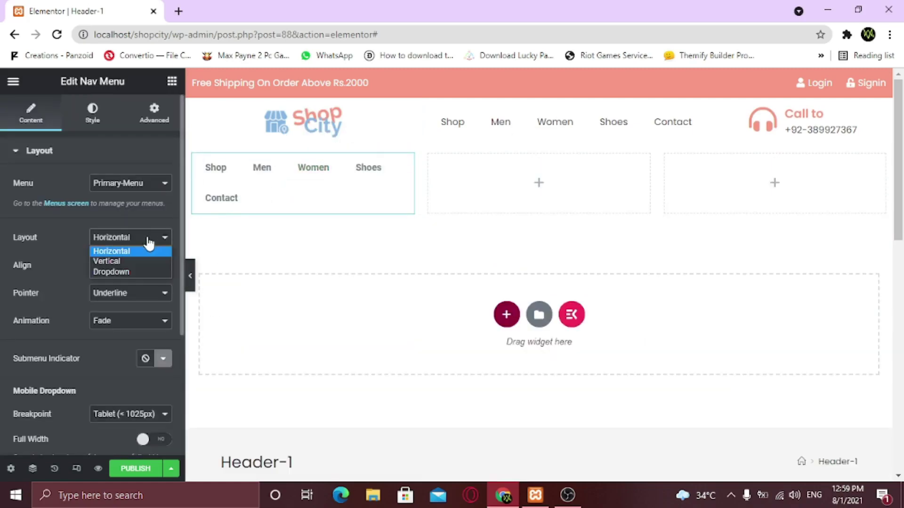
left_click(135, 273)
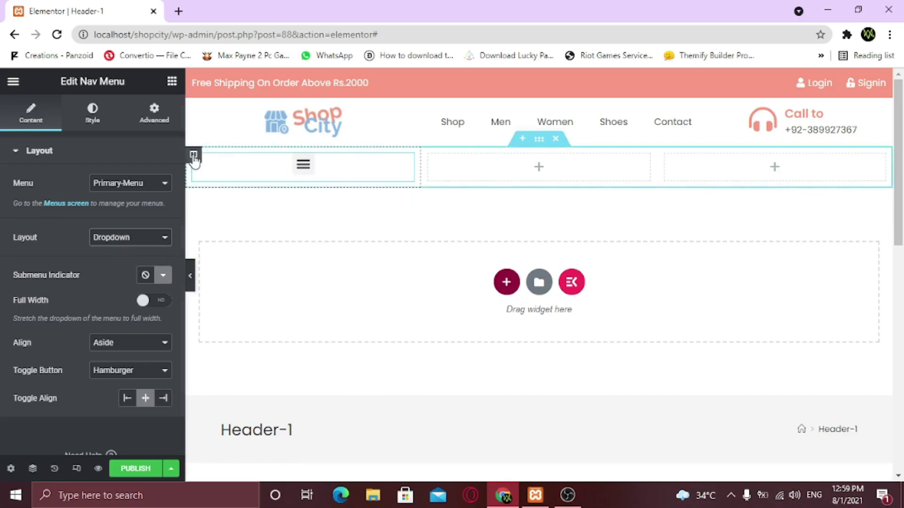
left_click(193, 155)
left_click(134, 210)
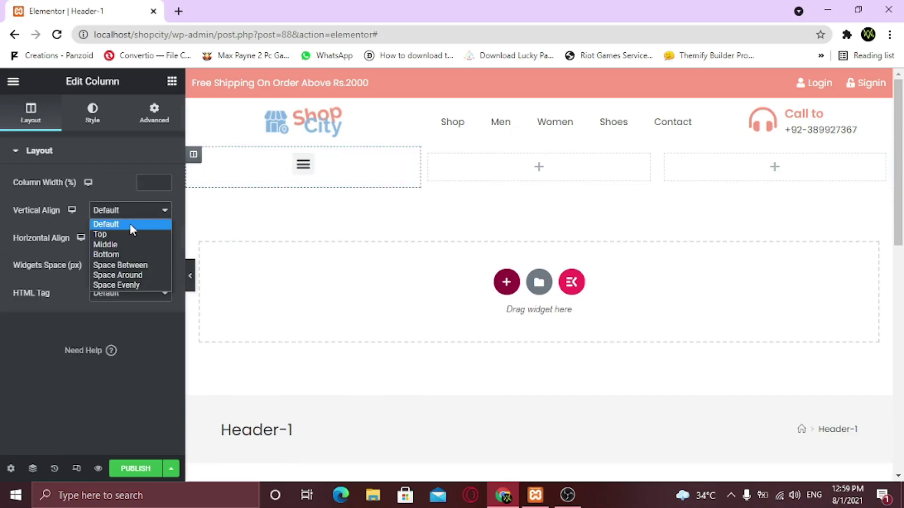
left_click(123, 241)
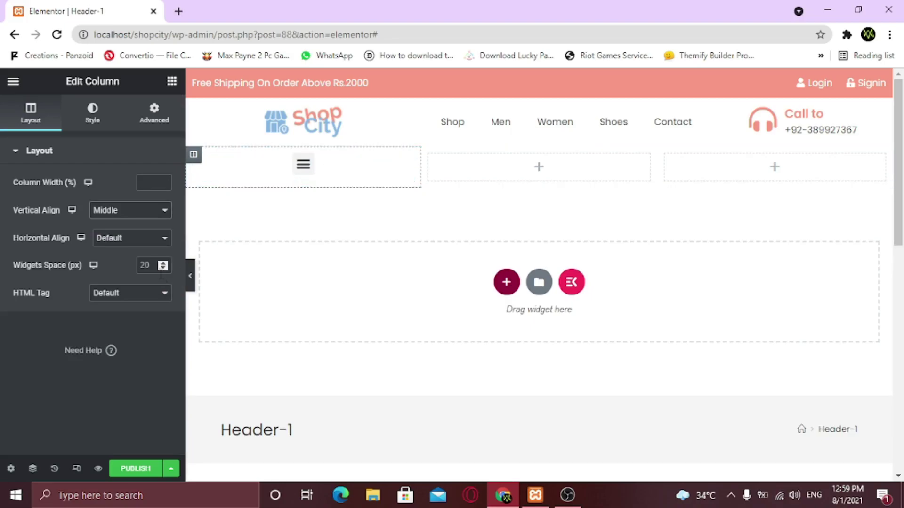
left_click(306, 168)
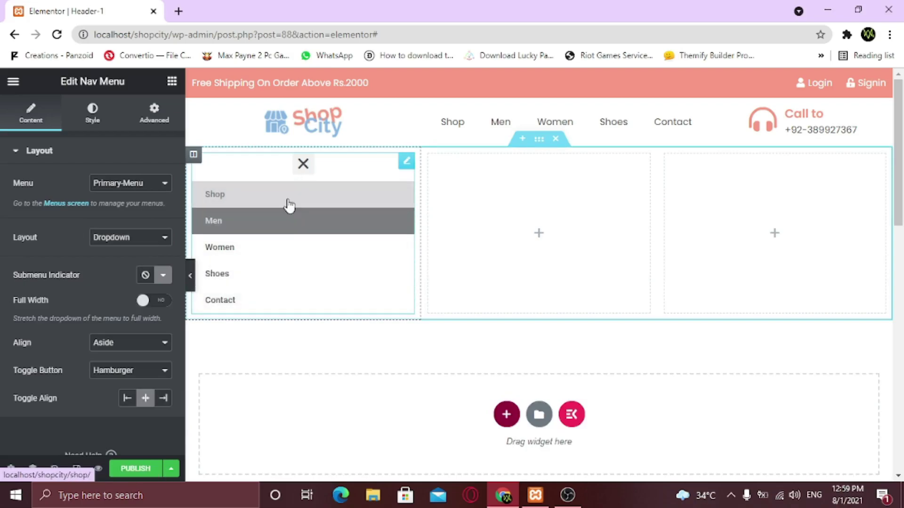
left_click(301, 172)
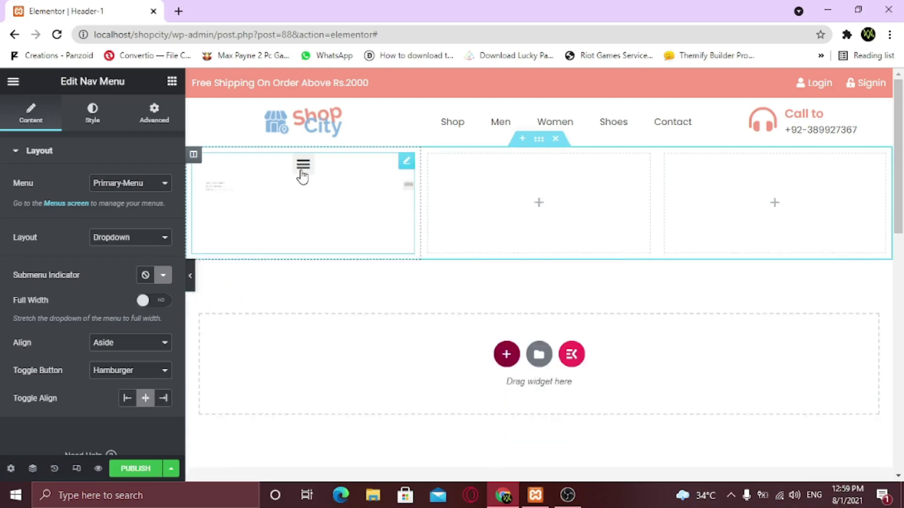
Try #f89984 as the dropdown background colour, preview it, then clear the background colour again.
left_click(92, 113)
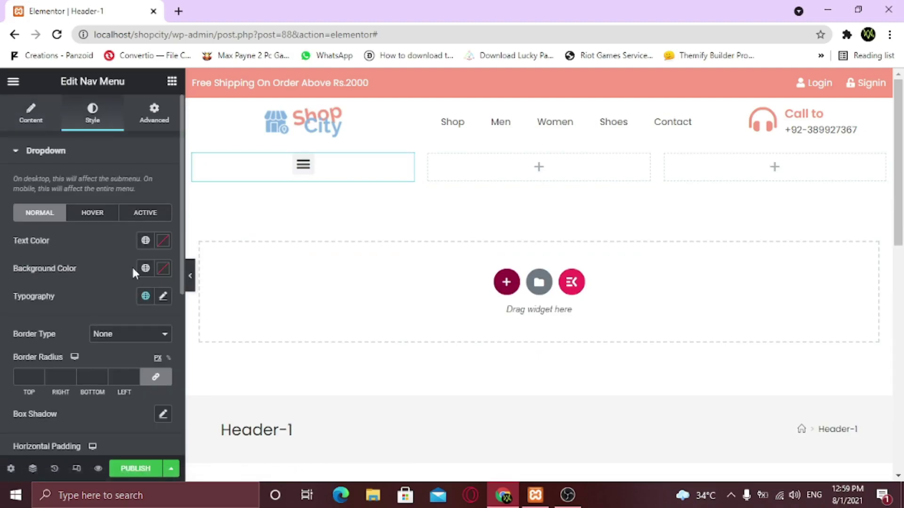
left_click(161, 273)
type("#")
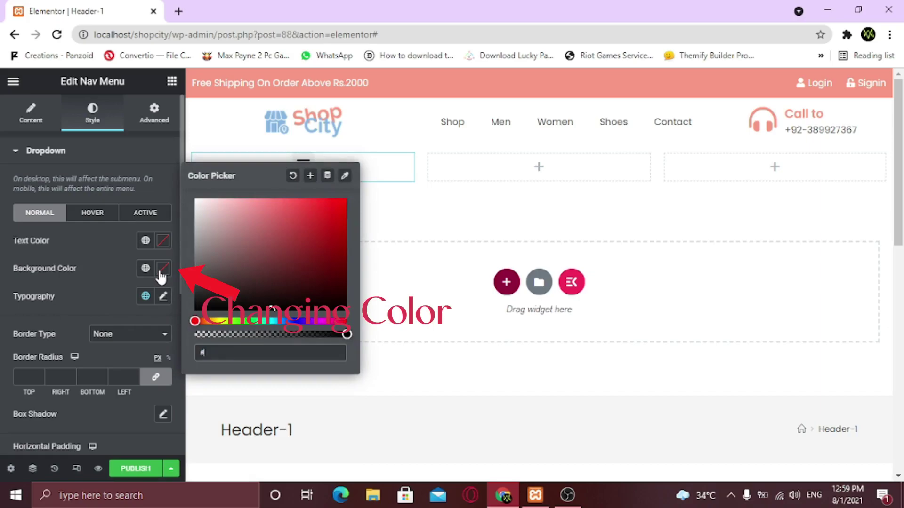
type("f89984")
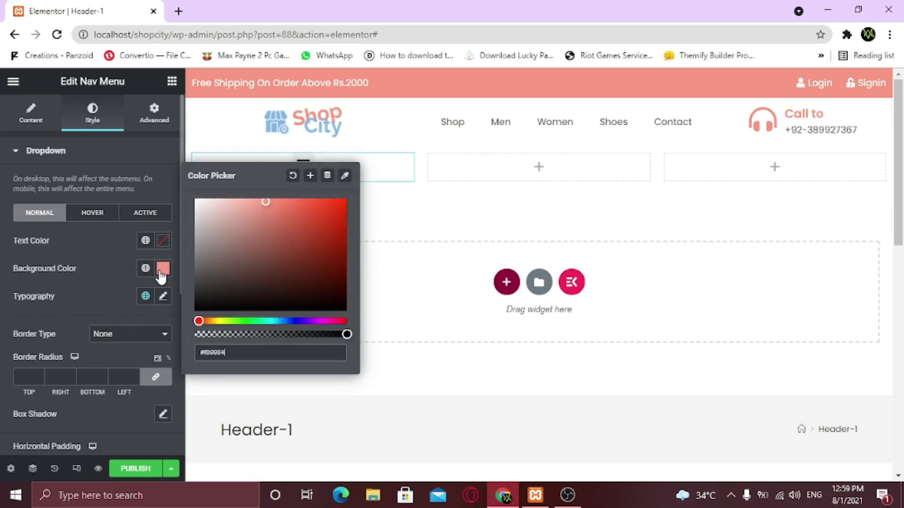
left_click(95, 262)
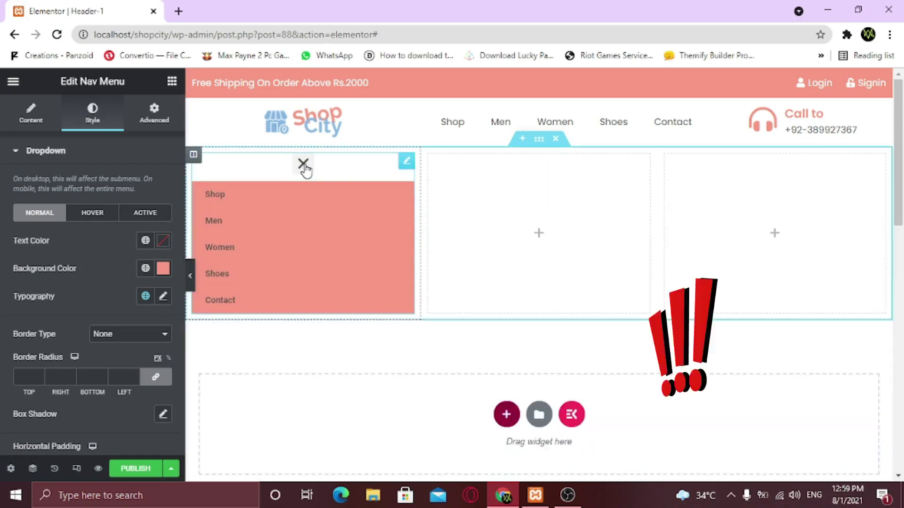
left_click(303, 166)
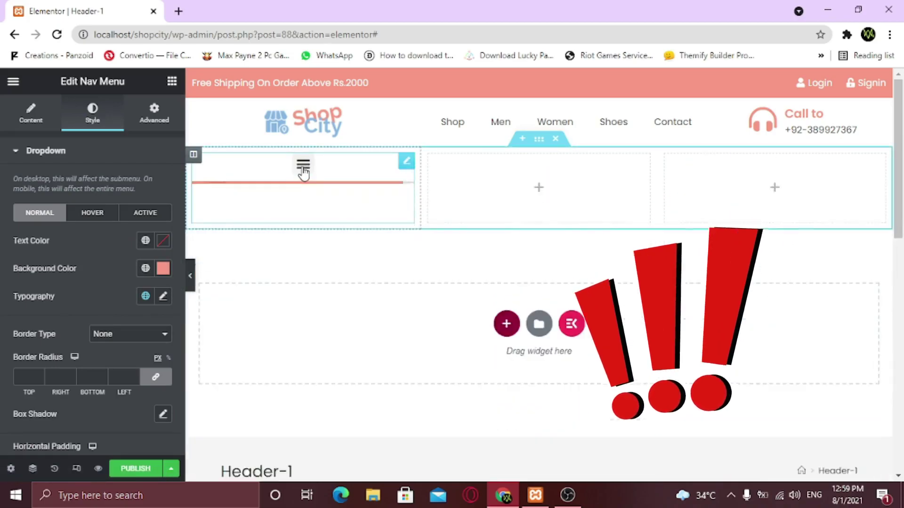
left_click(163, 268)
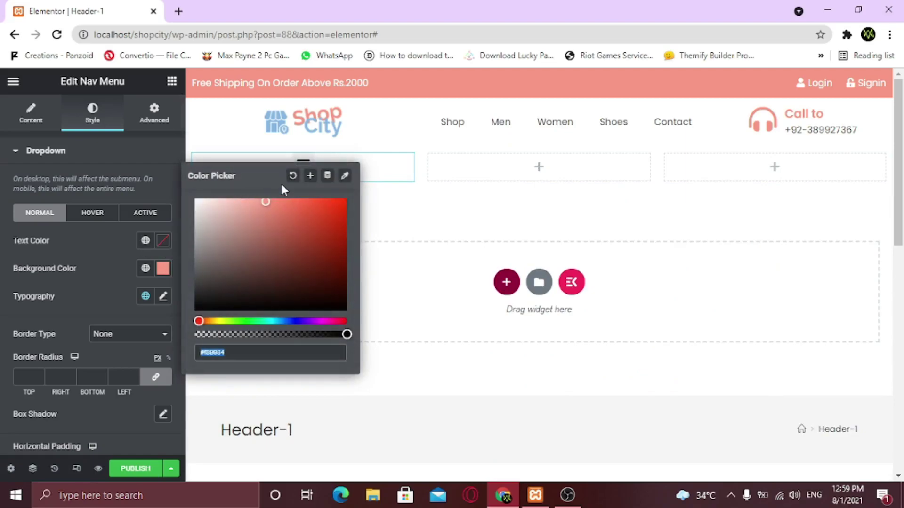
left_click(292, 176)
left_click(81, 292)
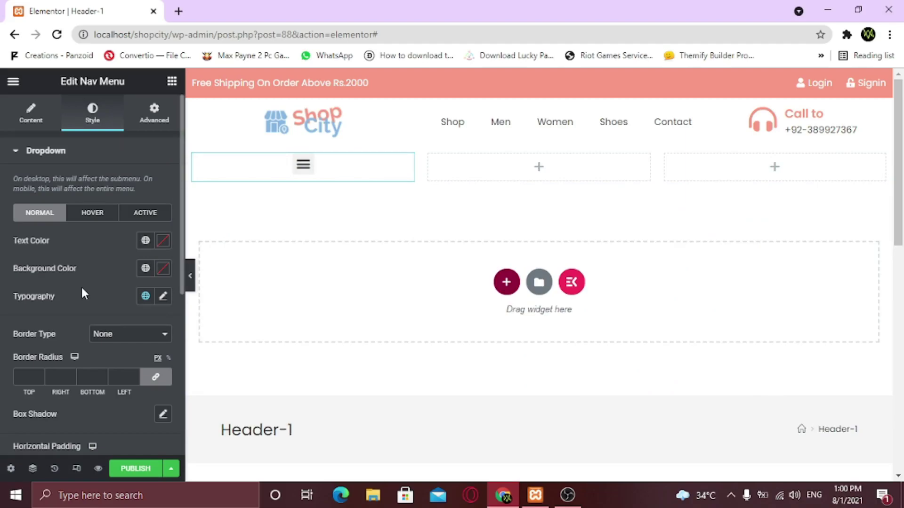
Set the dropdown typography font family to Poppins.
left_click(163, 297)
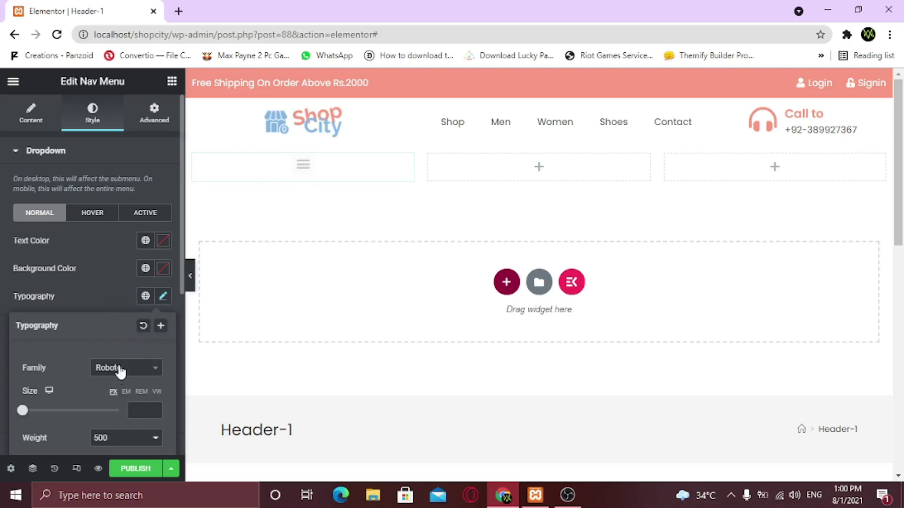
left_click(120, 369)
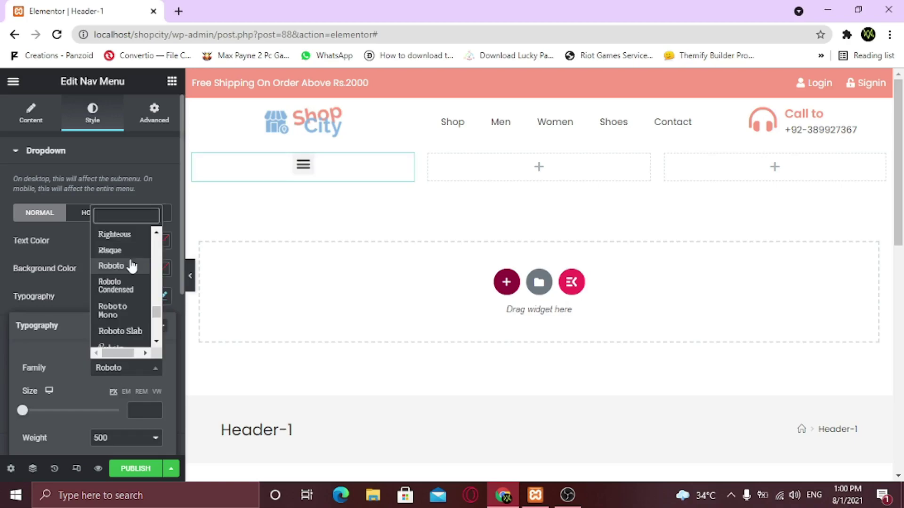
type("poppi")
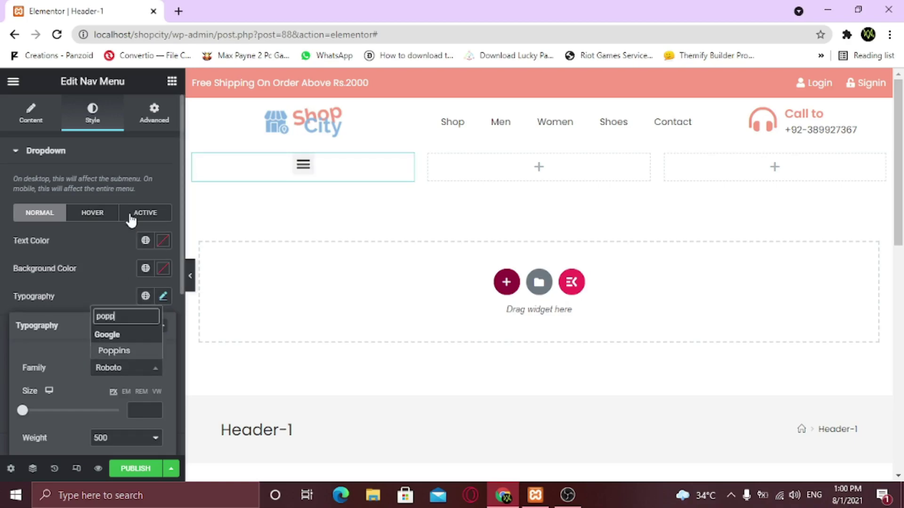
left_click(115, 349)
left_click(103, 281)
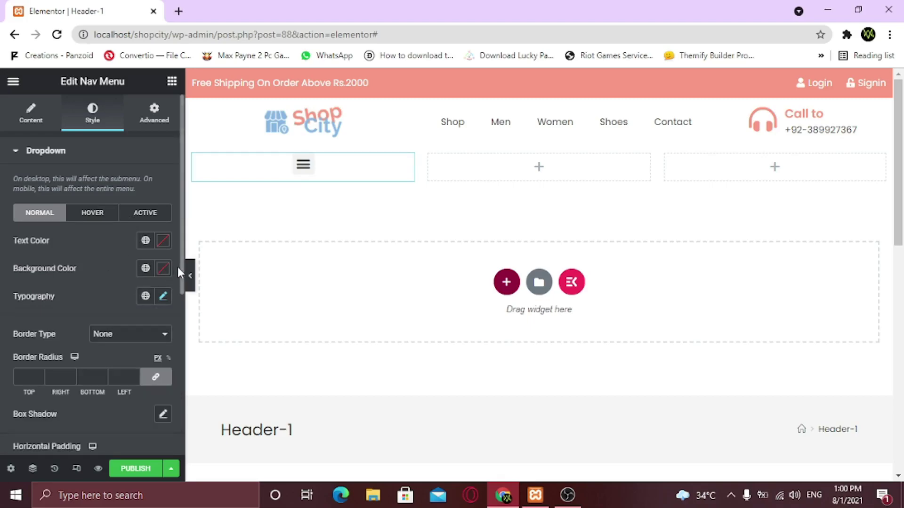
Give the toggle button a #e89984 background colour and a white #FFFFFF icon colour.
left_click_drag(179, 267, 182, 416)
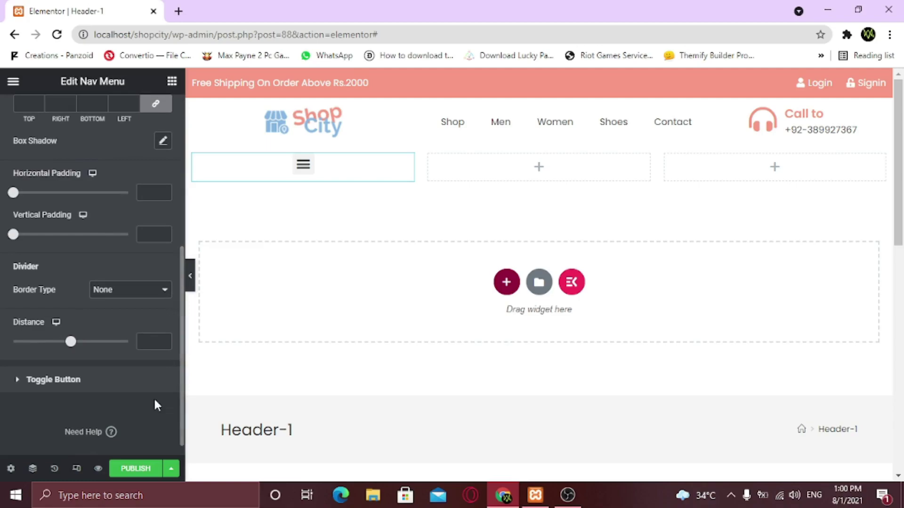
left_click(135, 382)
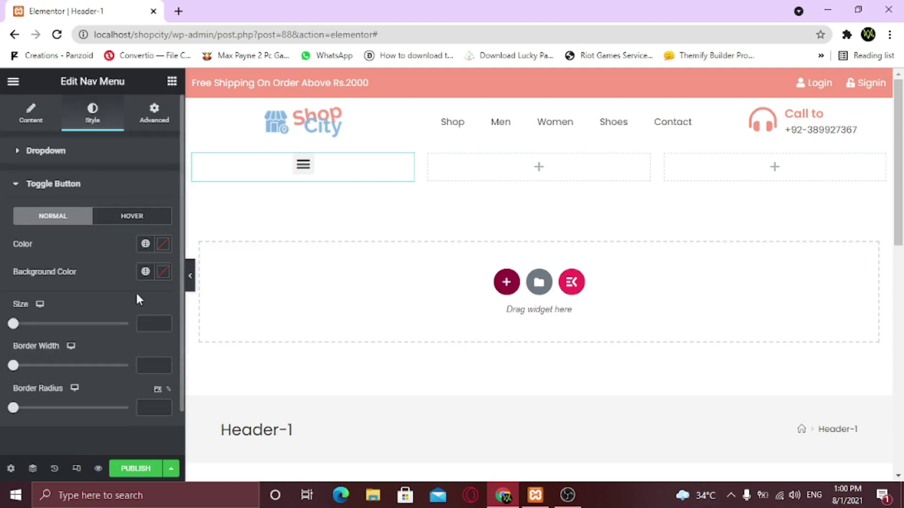
left_click(164, 273)
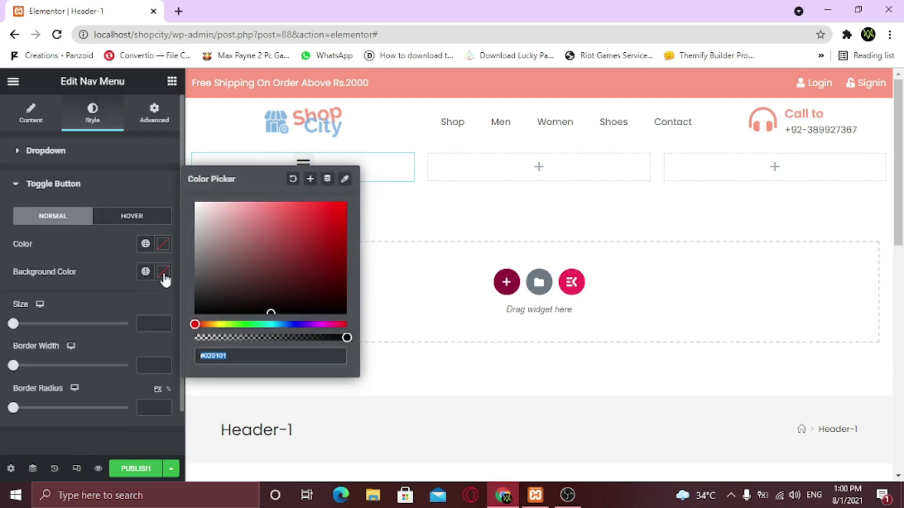
type("#e89984")
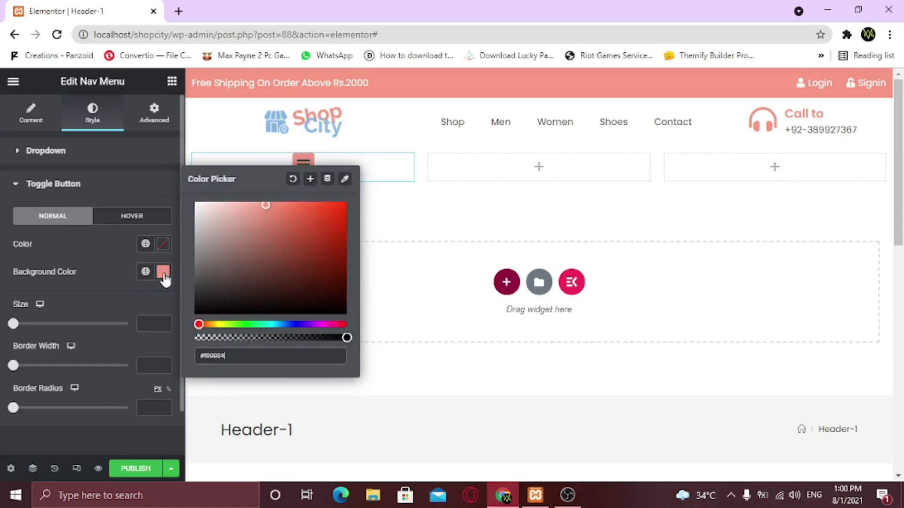
left_click(109, 272)
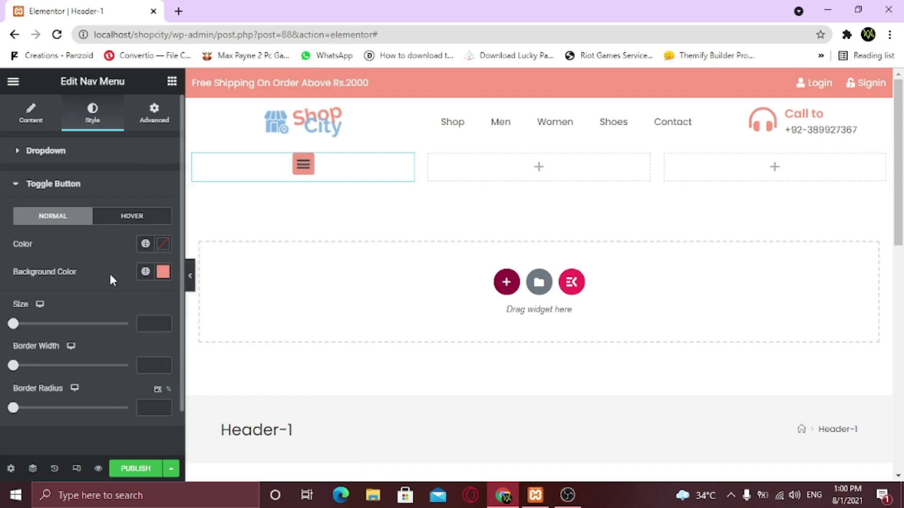
left_click(163, 244)
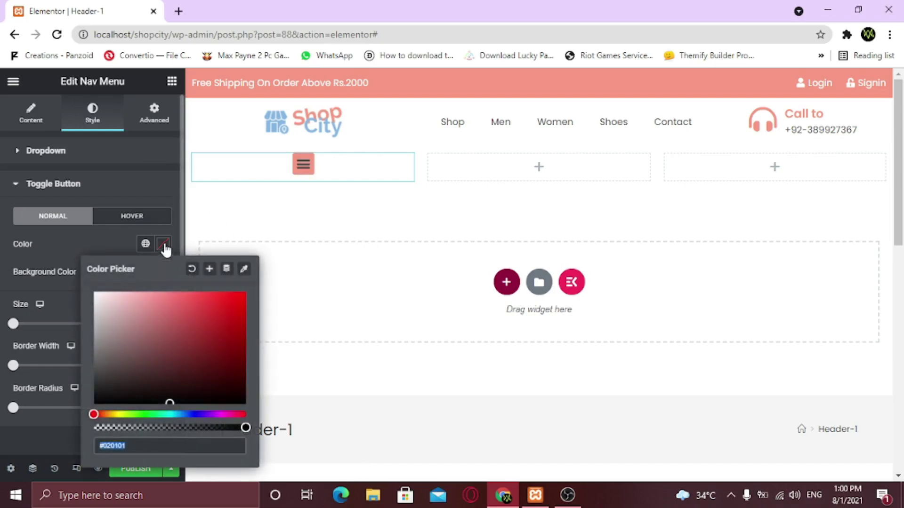
left_click_drag(102, 310, 83, 280)
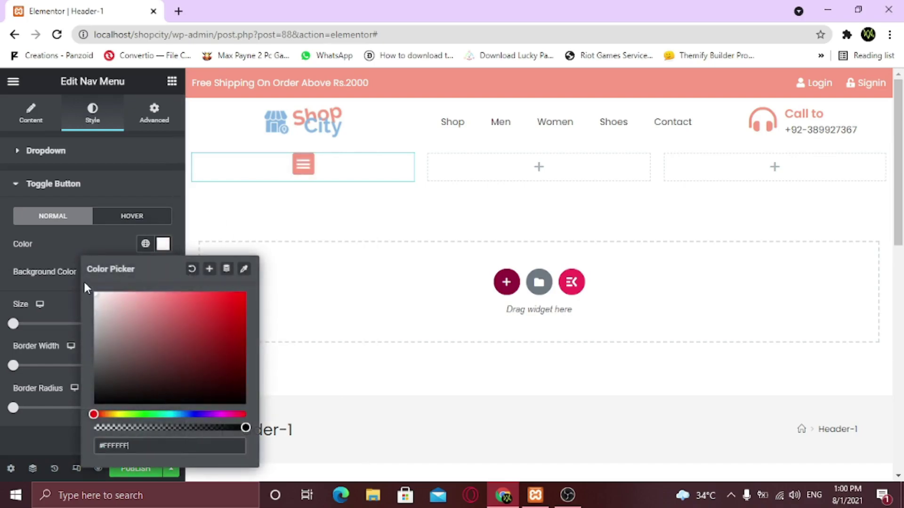
left_click(61, 266)
Preview the page with the mobile menu expanded, then return to the dropdown style settings.
left_click(189, 276)
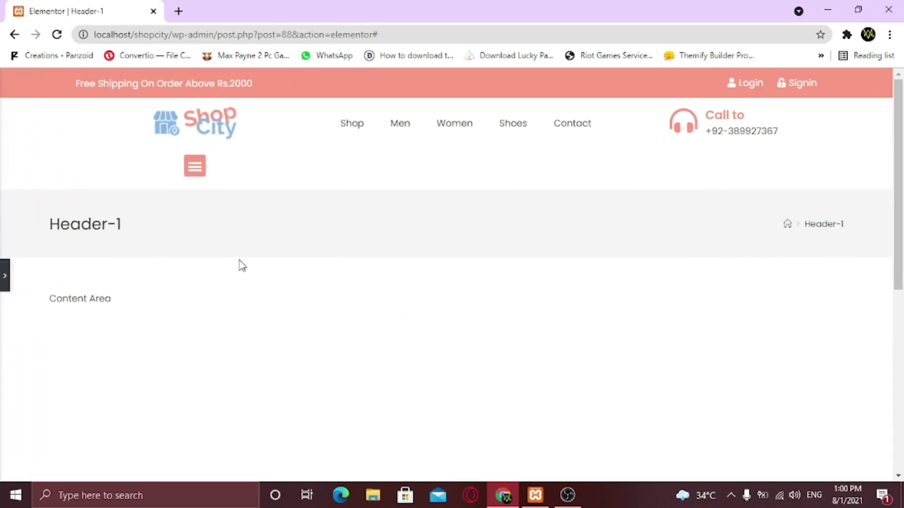
left_click(199, 171)
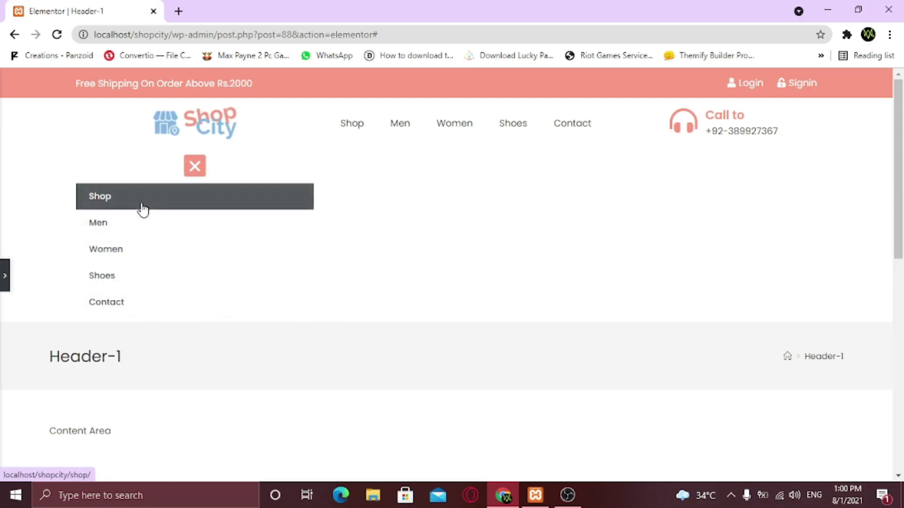
left_click(4, 283)
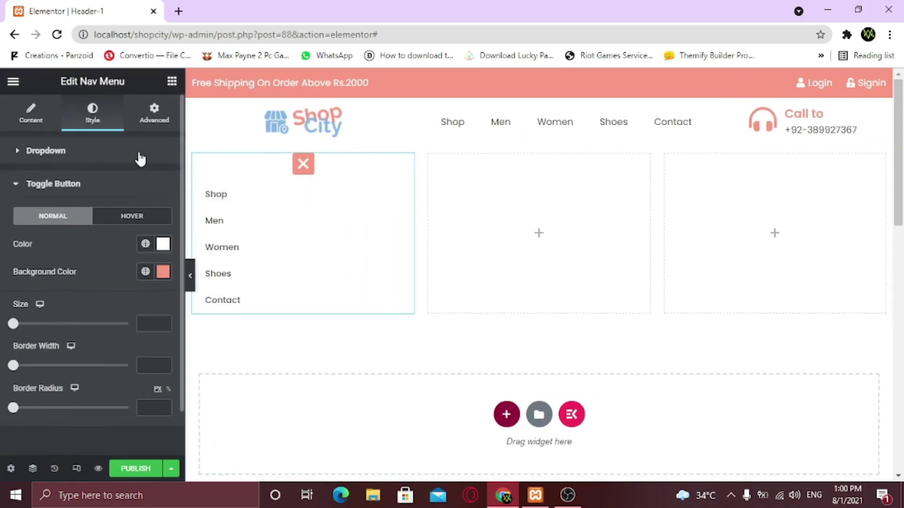
left_click(139, 158)
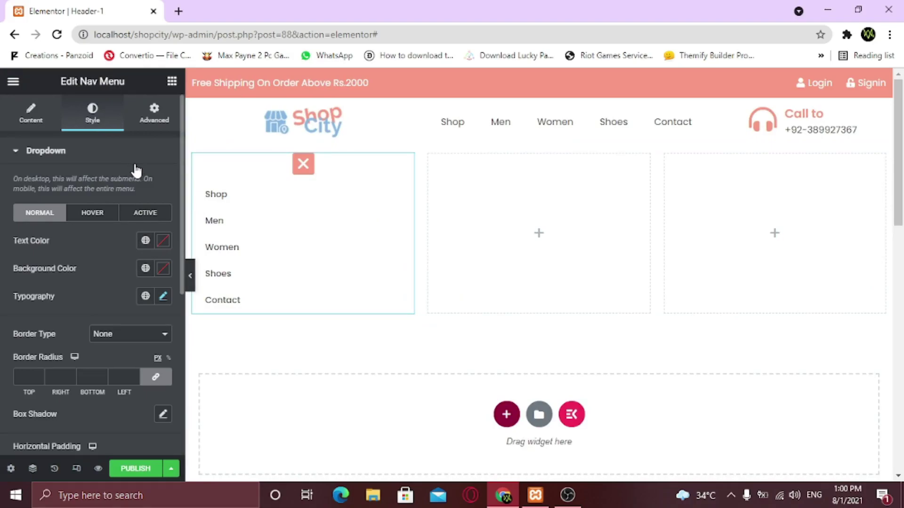
Give hovered dropdown menu items a #f89984 background and collapse the mobile menu to its toggle.
left_click(95, 218)
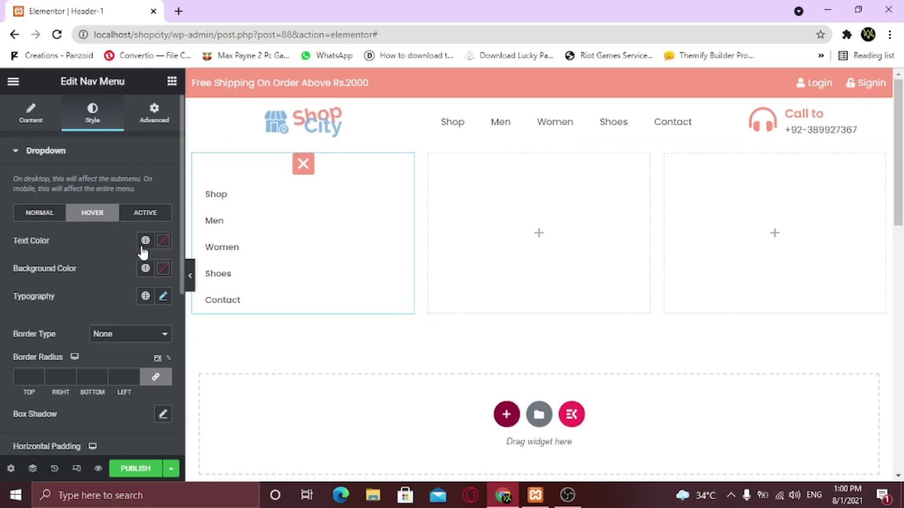
left_click(162, 271)
type("#")
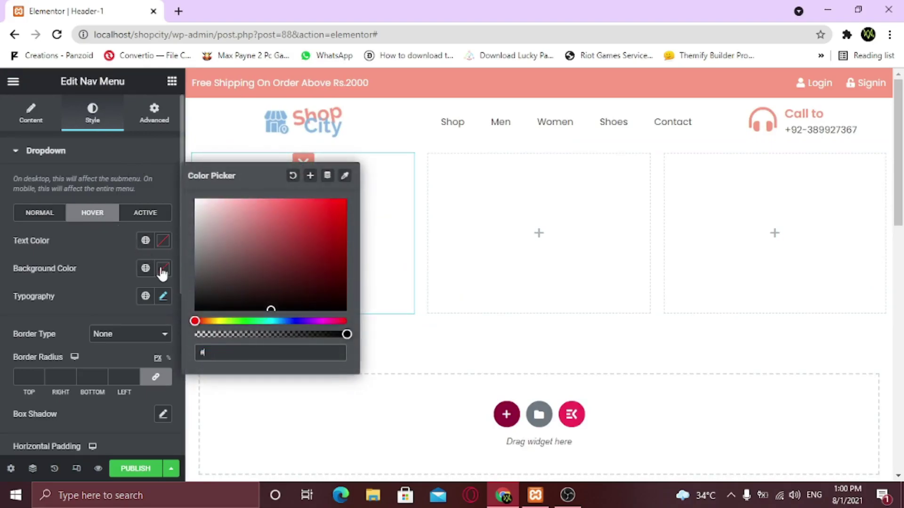
type("f89984")
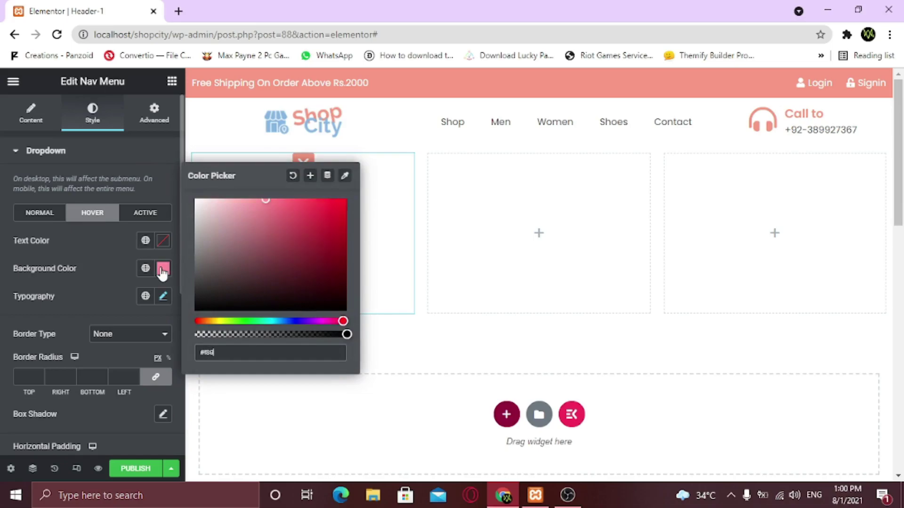
left_click(121, 266)
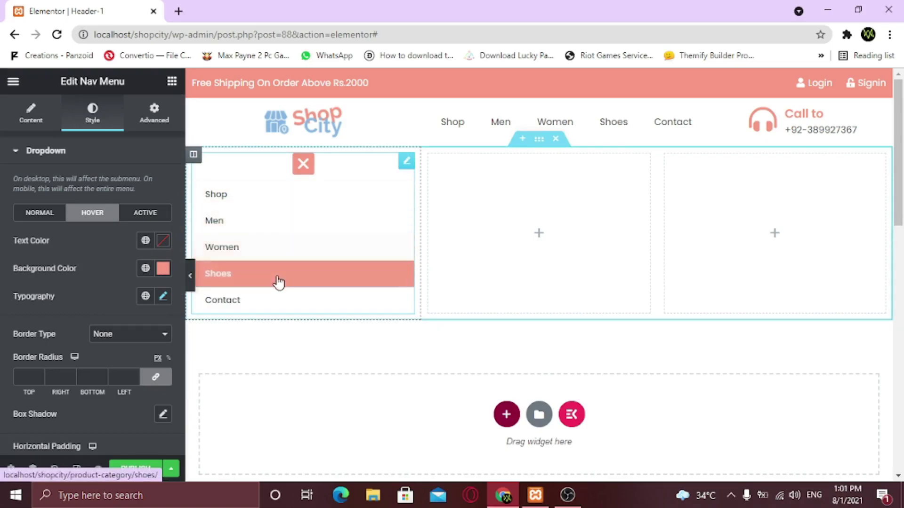
left_click(305, 177)
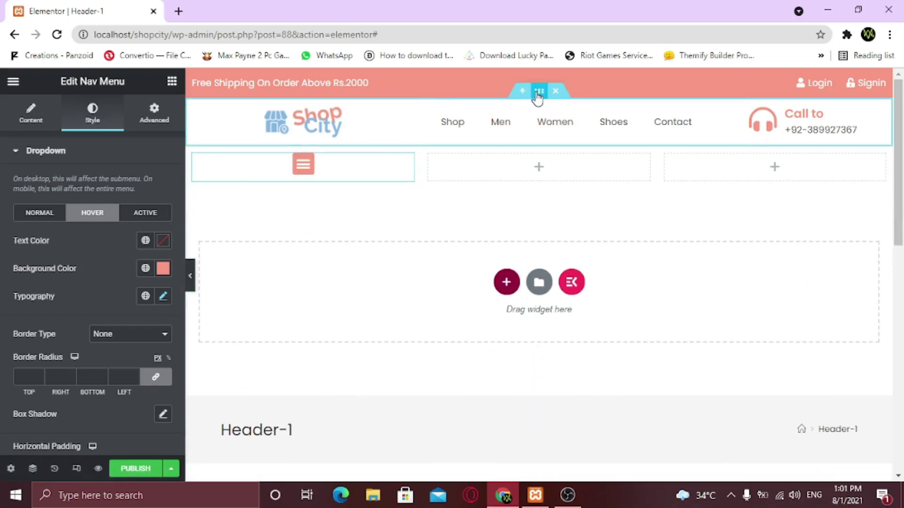
left_click(539, 93)
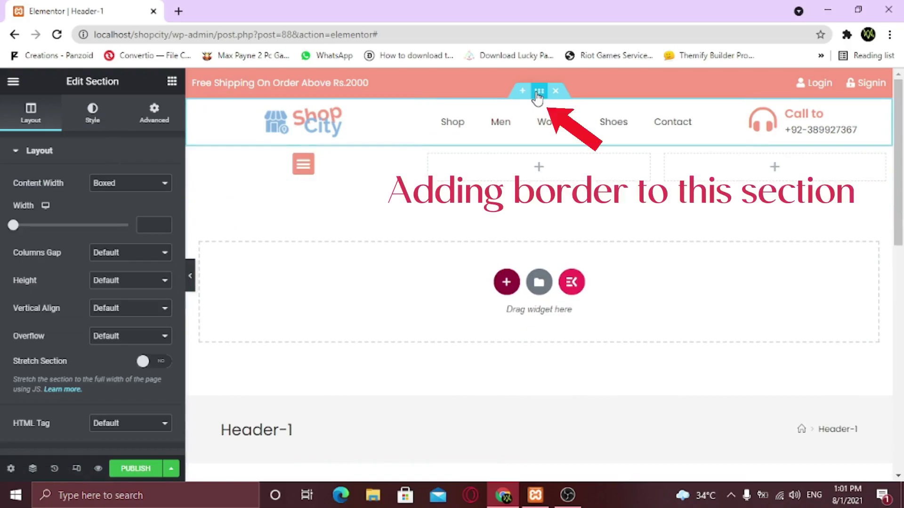
Set the header section's border to Solid, with unlinked widths and a 1 px bottom edge.
left_click(93, 123)
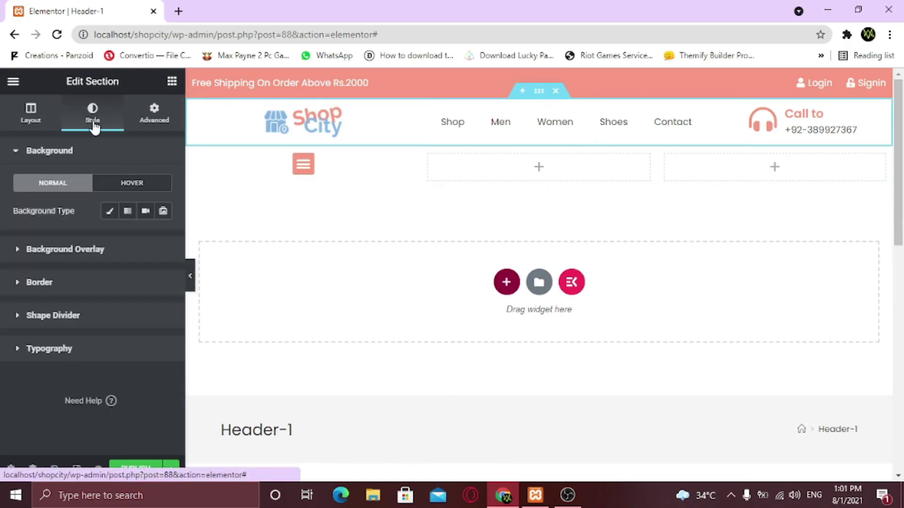
left_click(84, 281)
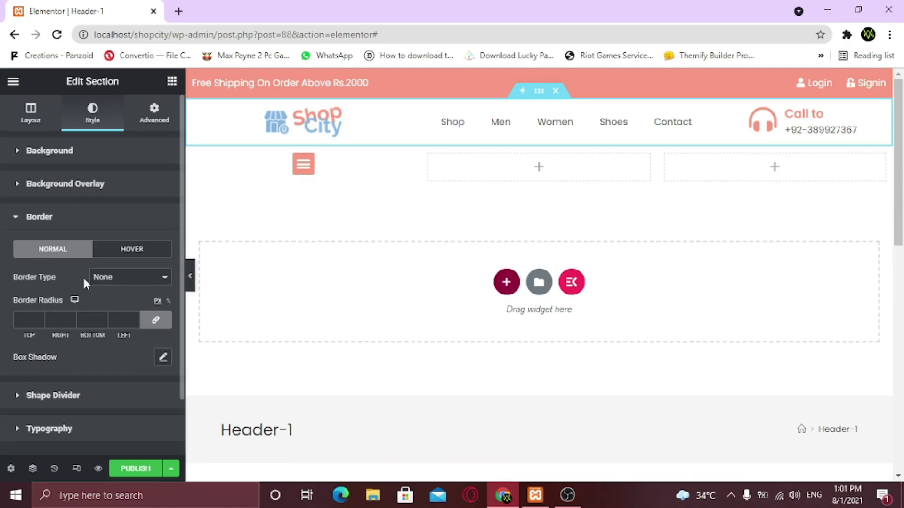
left_click(111, 280)
left_click(111, 299)
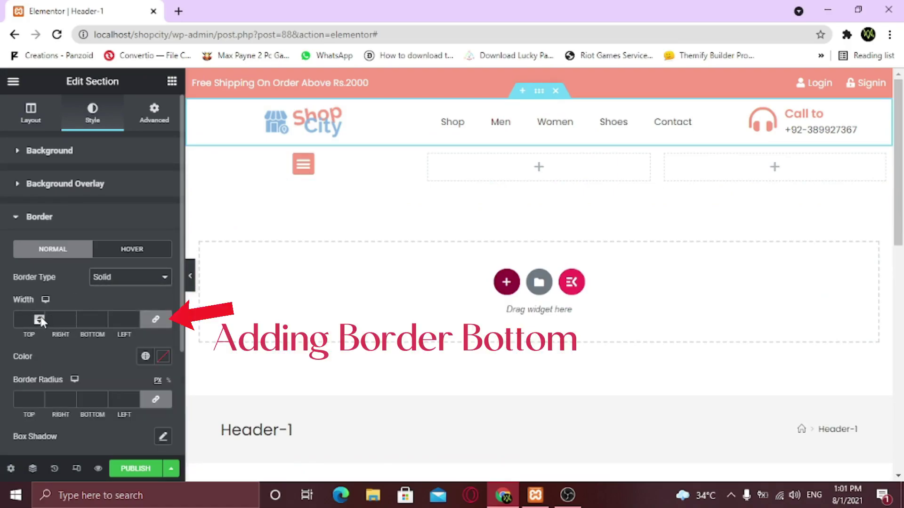
left_click(155, 319)
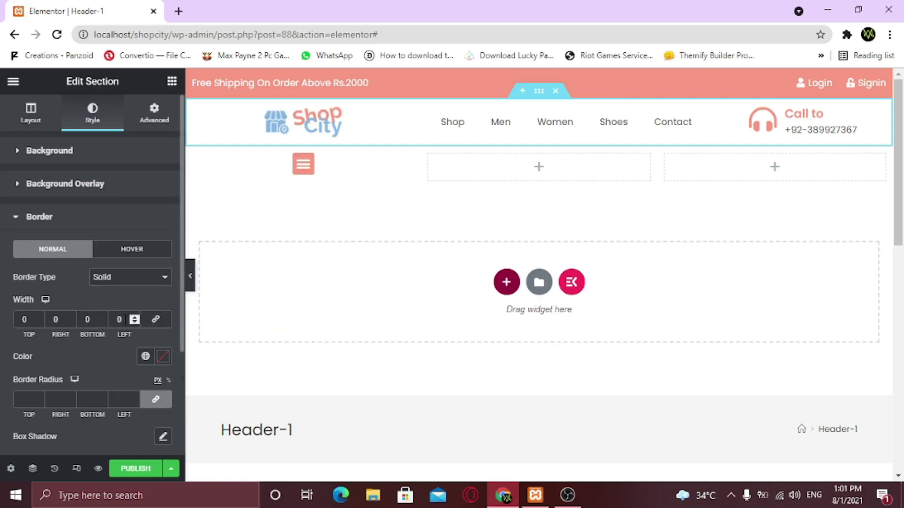
left_click(102, 318)
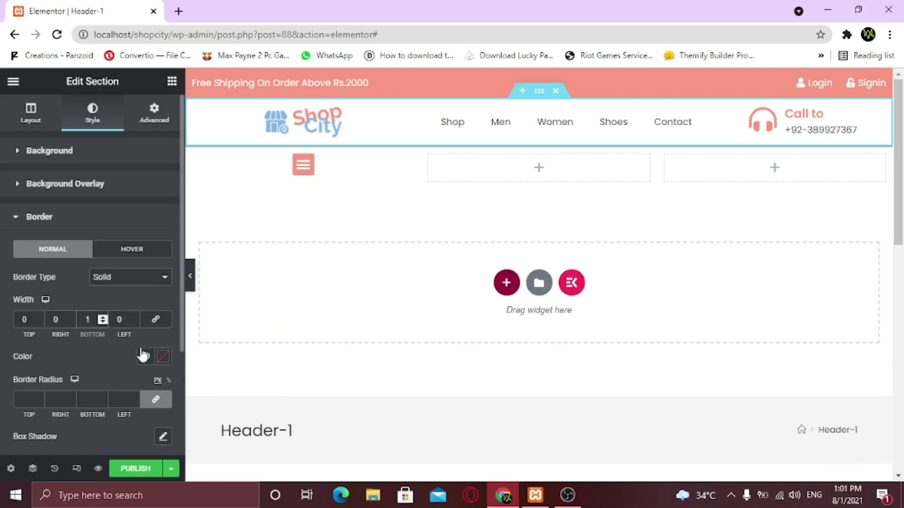
Colour the bottom border grey #555353 and check it in the preview.
left_click(163, 357)
left_click_drag(93, 254, 96, 244)
left_click(63, 276)
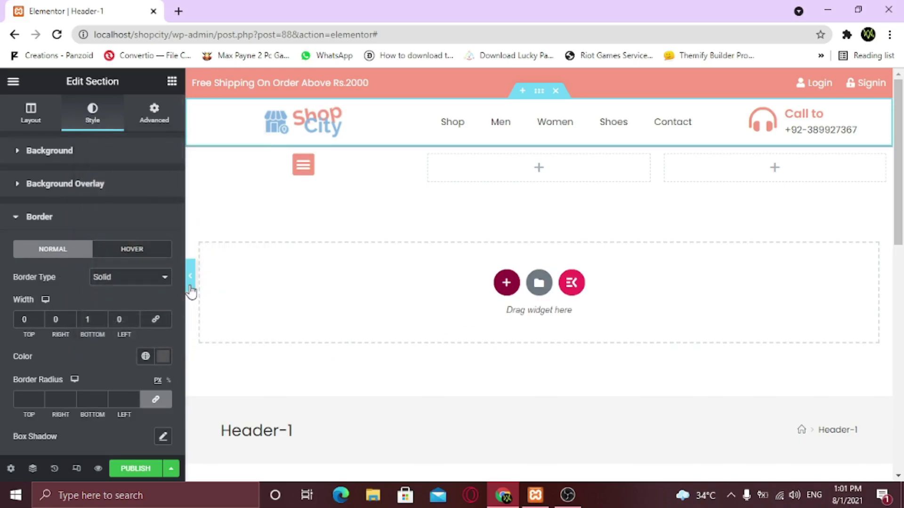
left_click(189, 283)
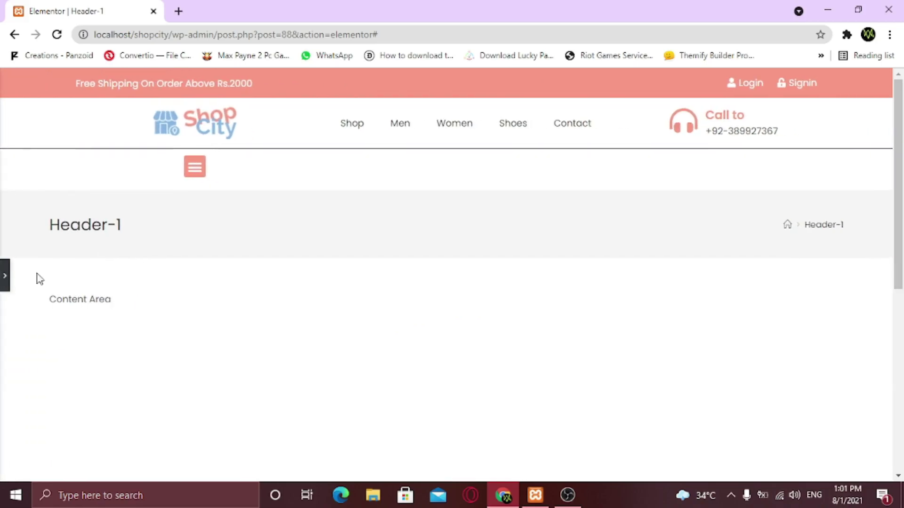
left_click(4, 282)
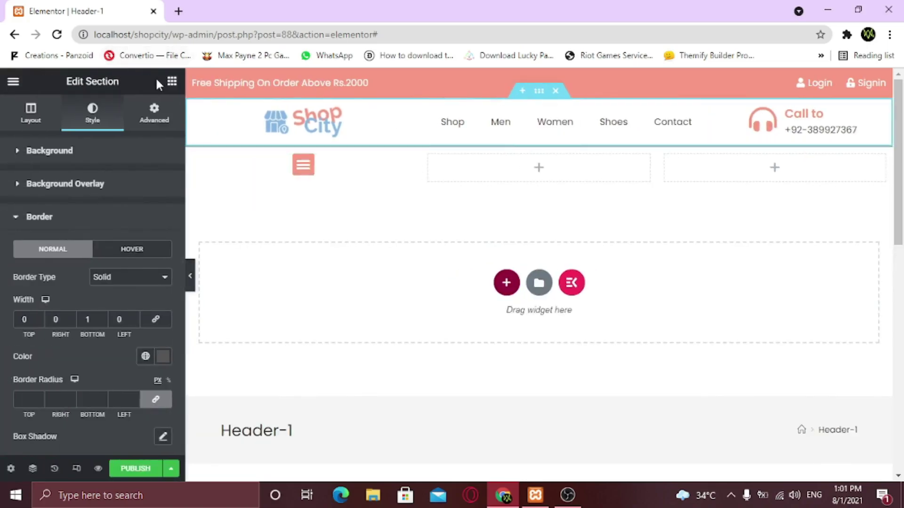
Drop a Search Form widget into the mobile row's middle column.
left_click(171, 82)
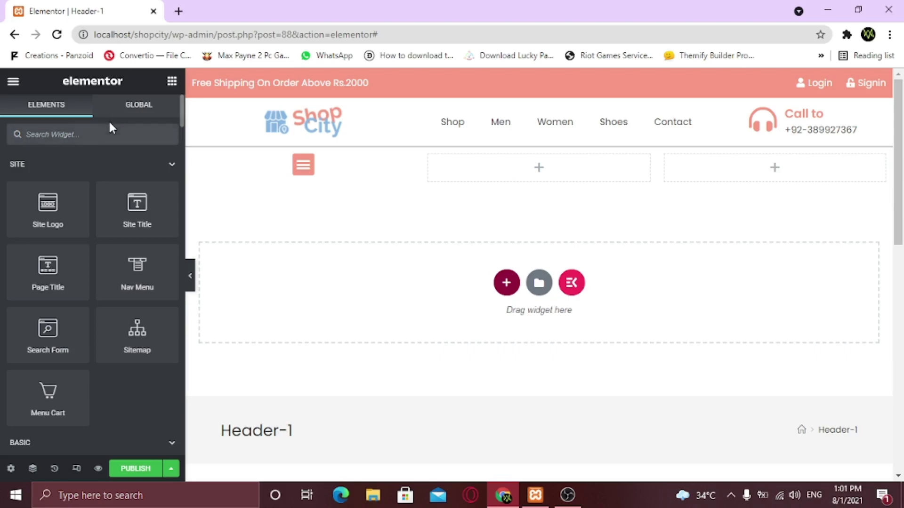
type("searc")
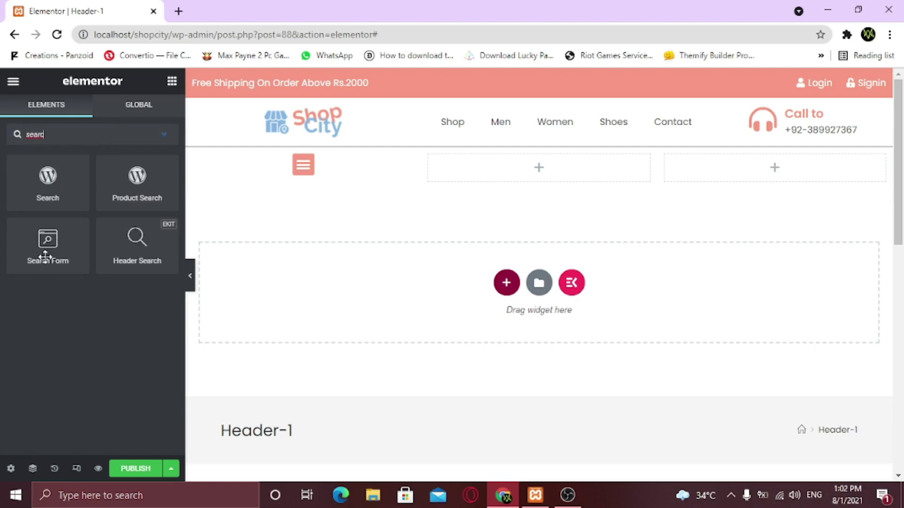
left_click_drag(44, 256, 504, 156)
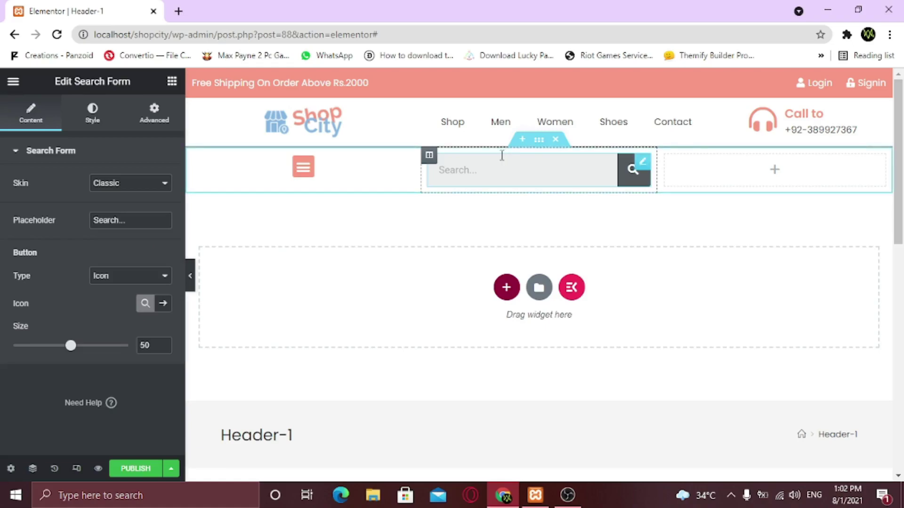
Vertically centre the search column's content and widen the column.
left_click(428, 158)
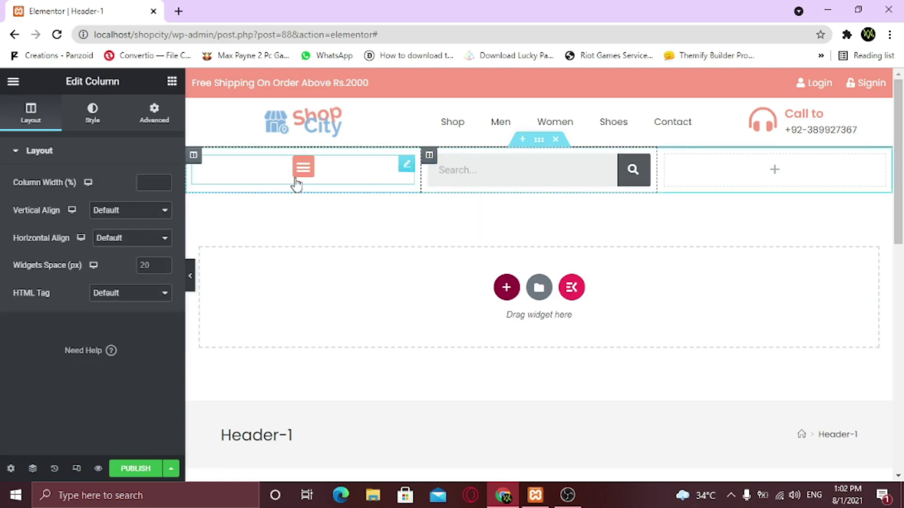
left_click(133, 212)
left_click(131, 241)
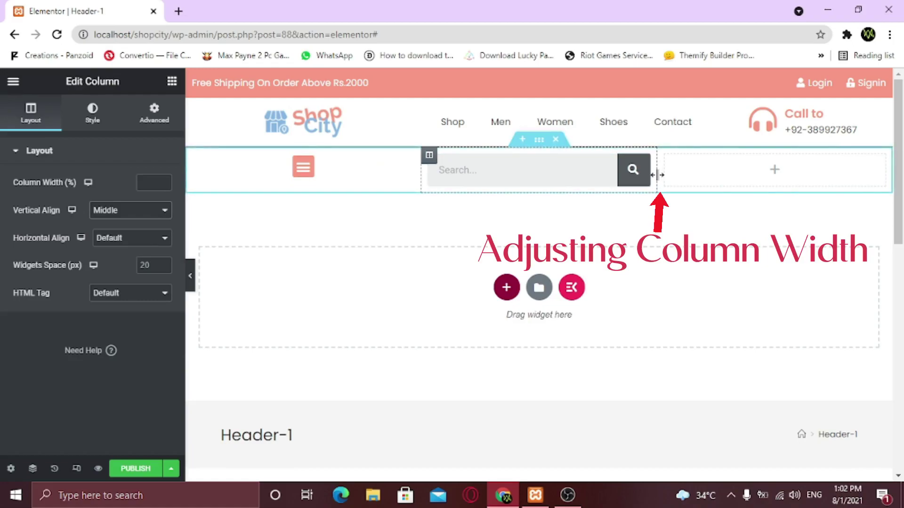
left_click_drag(659, 173, 740, 172)
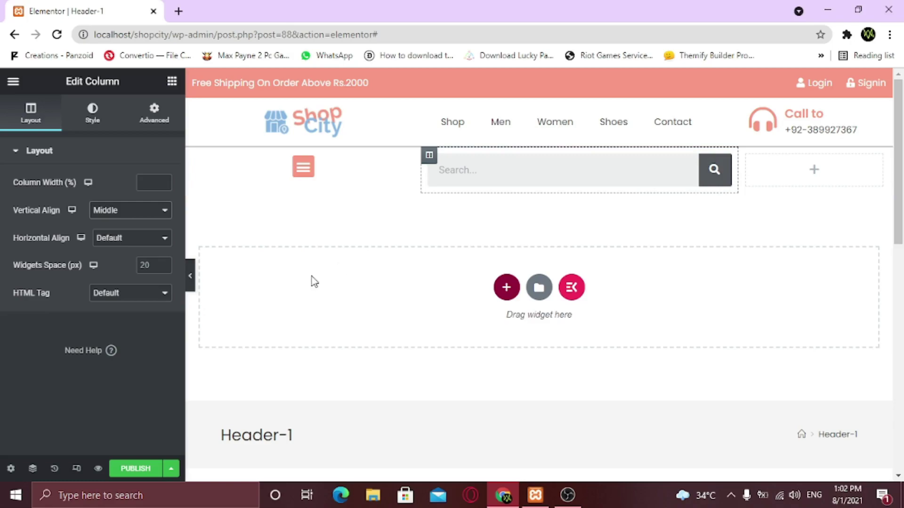
left_click(192, 282)
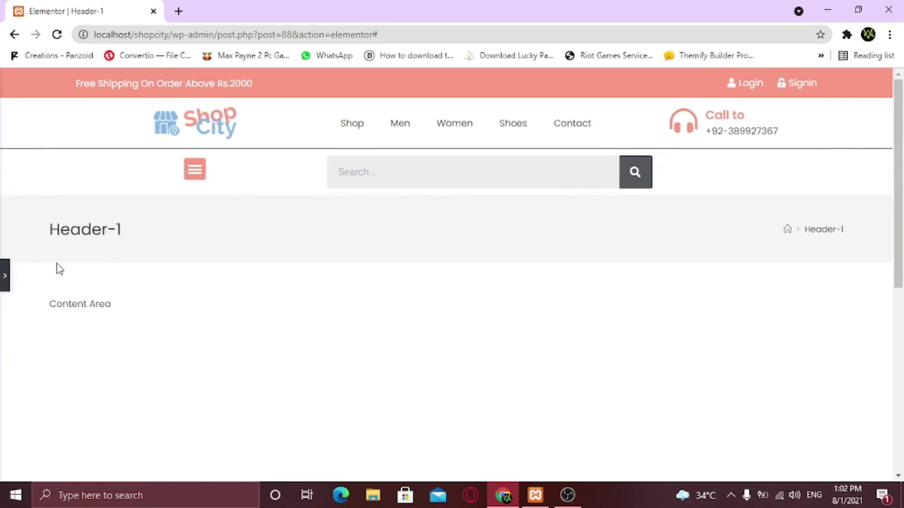
left_click(4, 272)
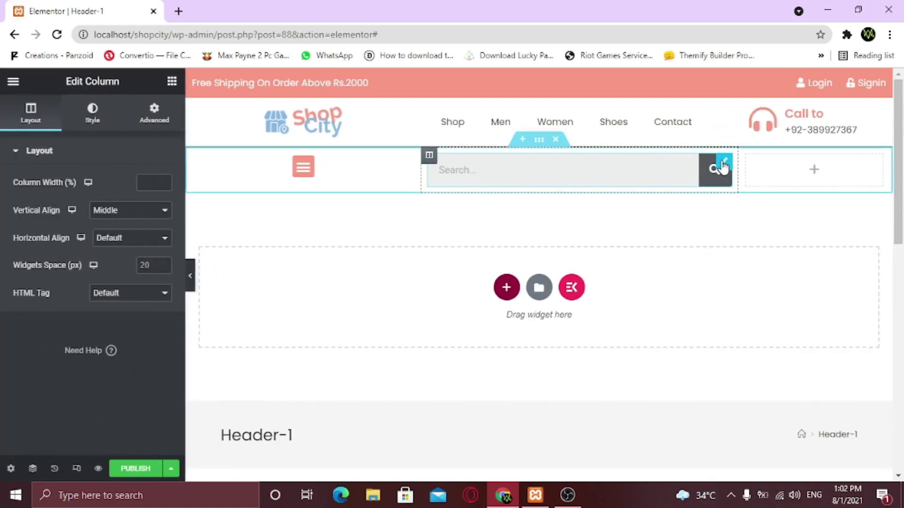
Switch the search bar to the Minimal skin and try it in the preview.
left_click(722, 165)
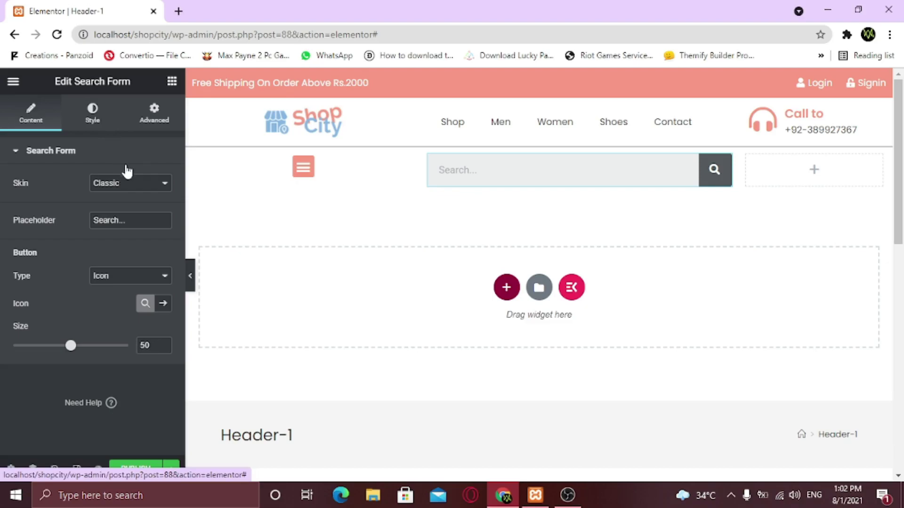
left_click(128, 183)
left_click(126, 208)
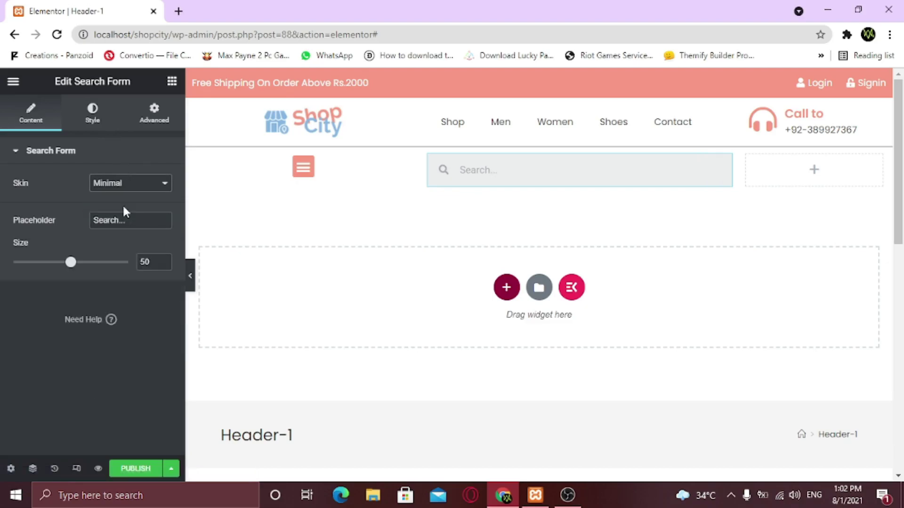
left_click(191, 279)
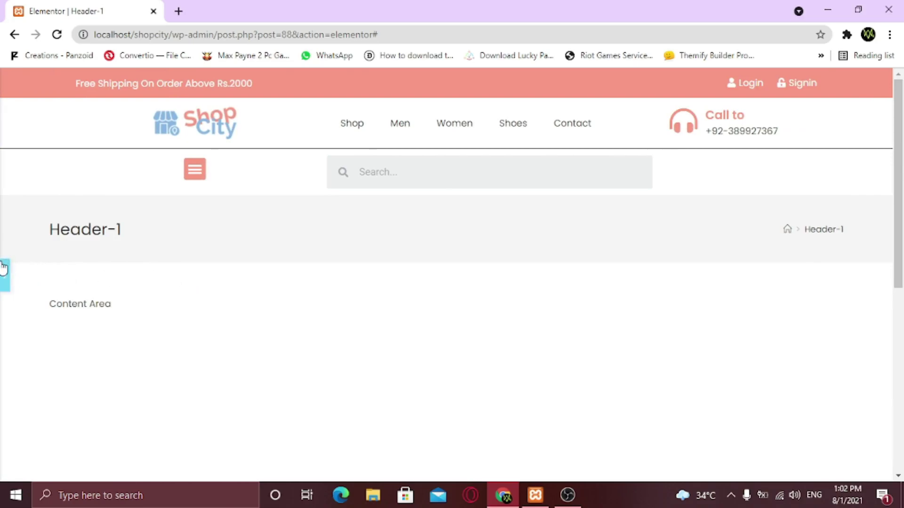
left_click(395, 169)
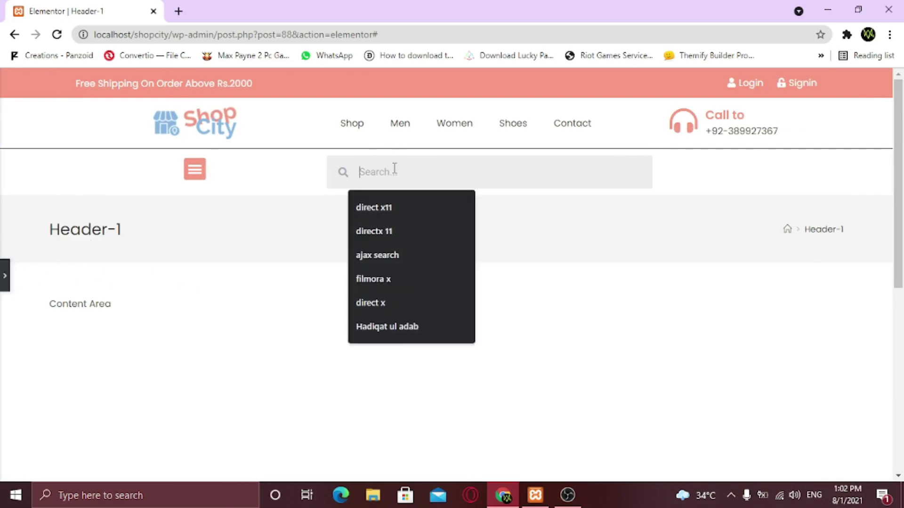
left_click(5, 276)
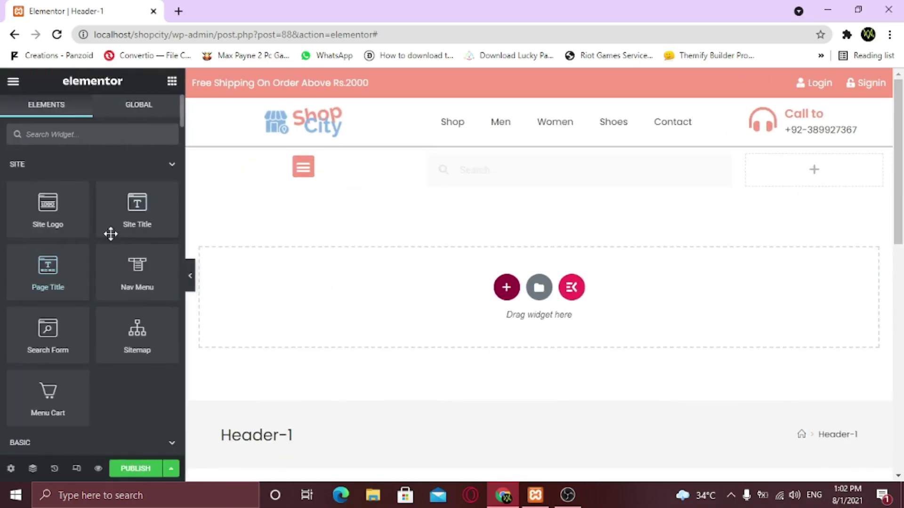
left_click(723, 161)
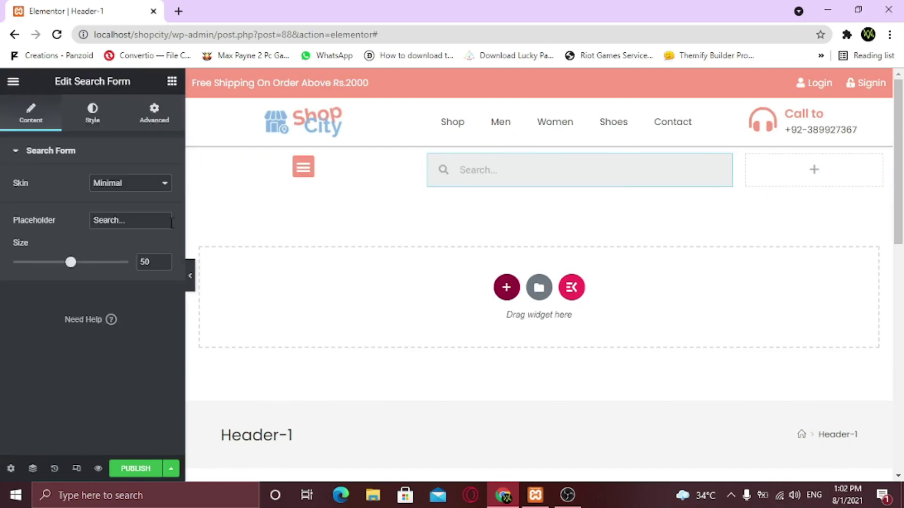
left_click(92, 110)
left_click(163, 234)
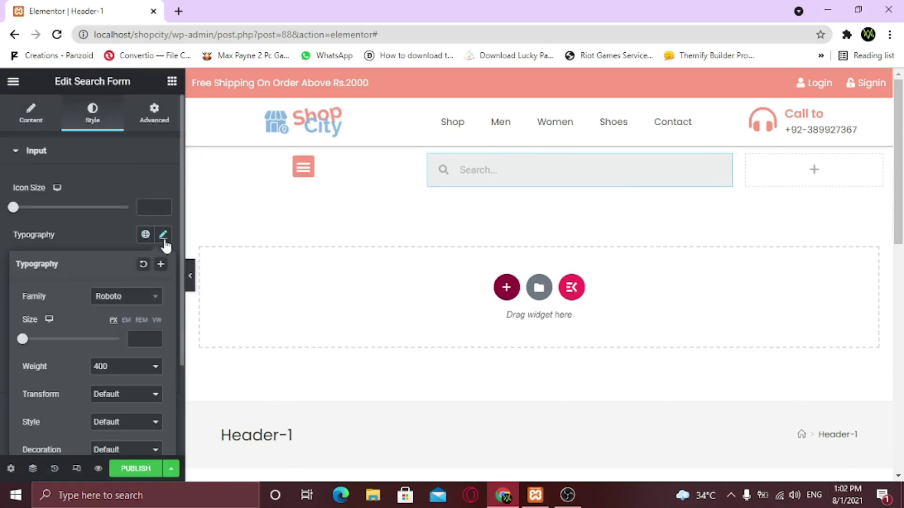
Set the search text font to Poppins.
left_click(125, 296)
type("poppins")
key("Return")
left_click(82, 230)
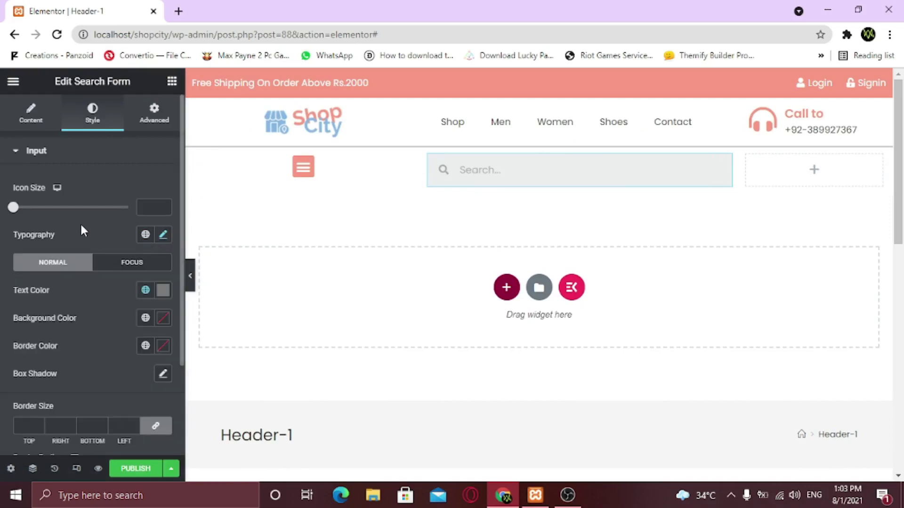
Give the search input a pale pink #FBE5E5 background and check it in the preview.
left_click_drag(181, 278, 180, 302)
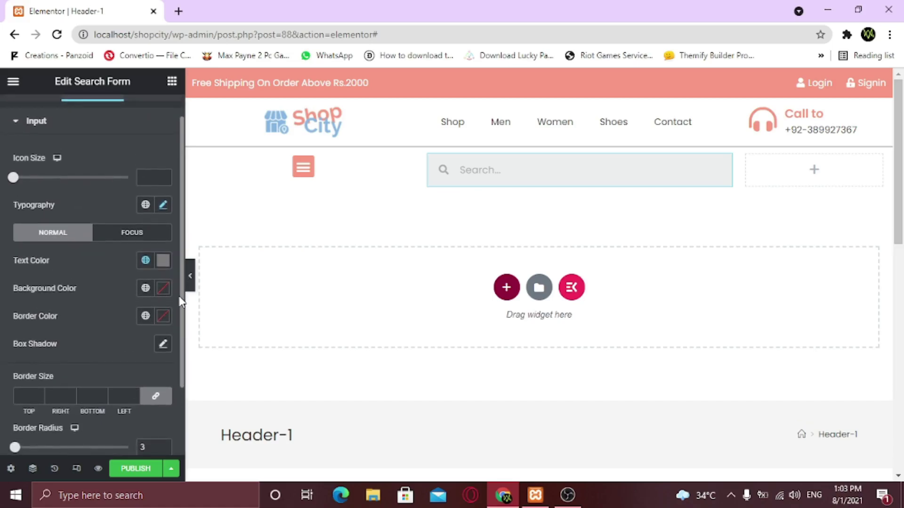
left_click(163, 288)
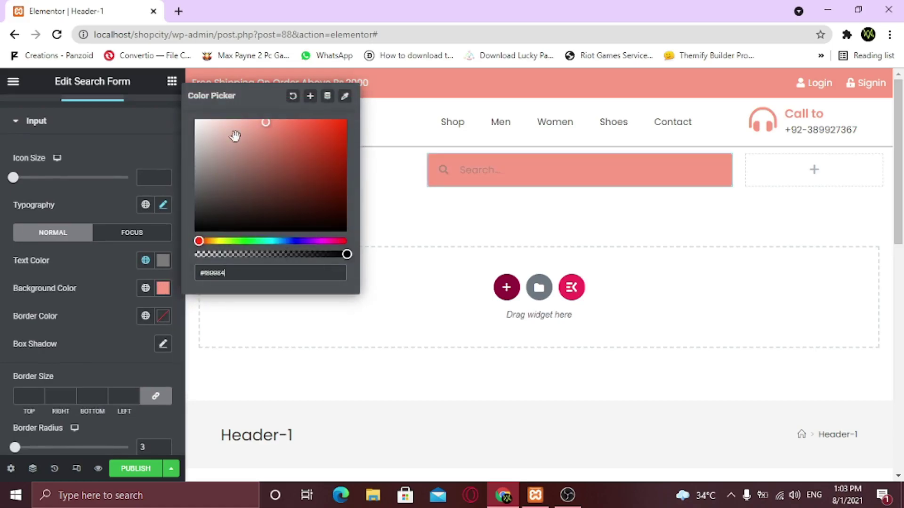
mouse_move(237, 137)
left_mouse_down()
mouse_move(227, 121)
mouse_move(214, 122)
left_mouse_up()
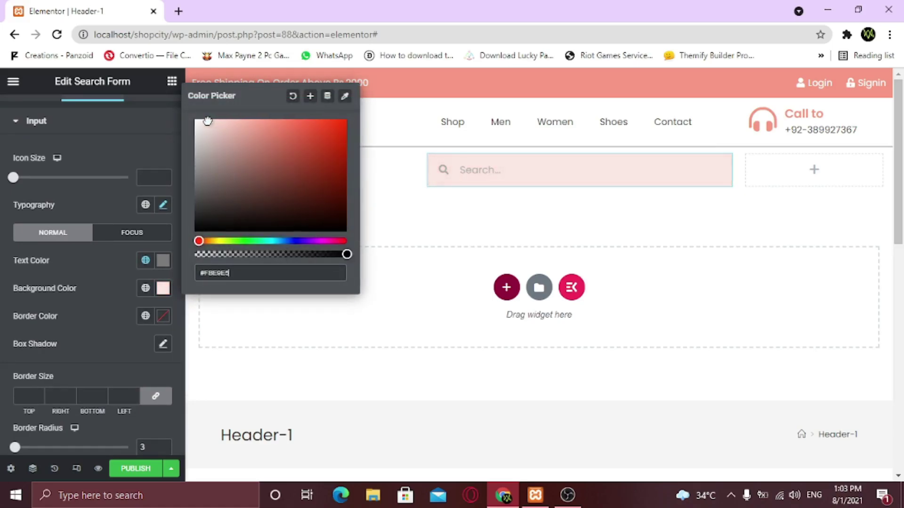
left_click(136, 303)
left_click(190, 286)
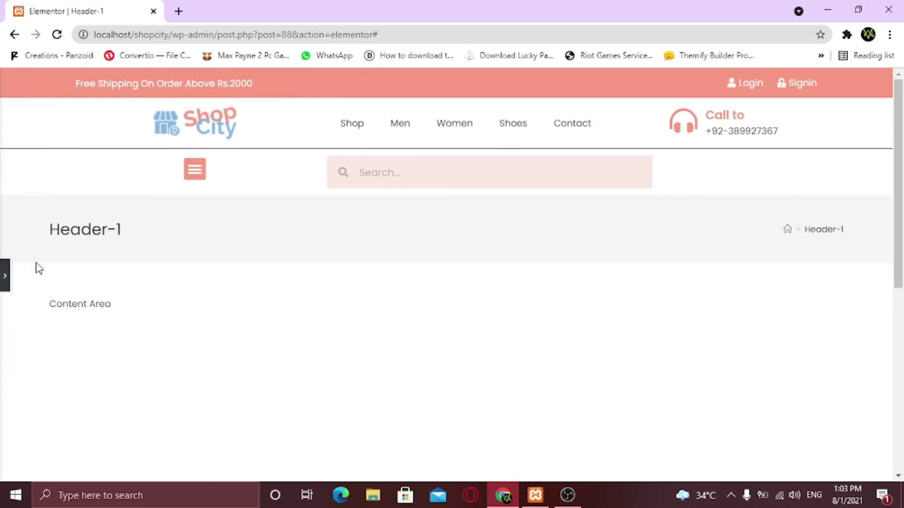
left_click(3, 283)
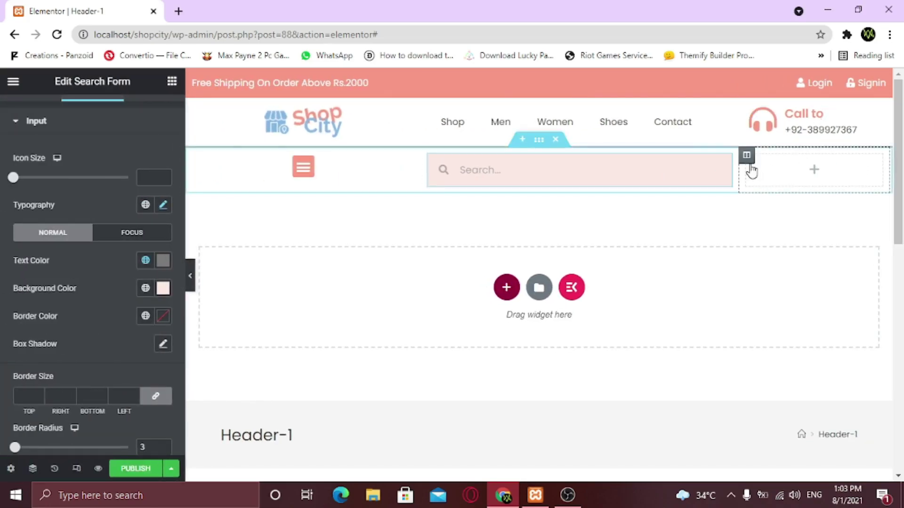
Set the empty right-hand column's vertical alignment to Middle.
left_click(746, 155)
left_click(123, 213)
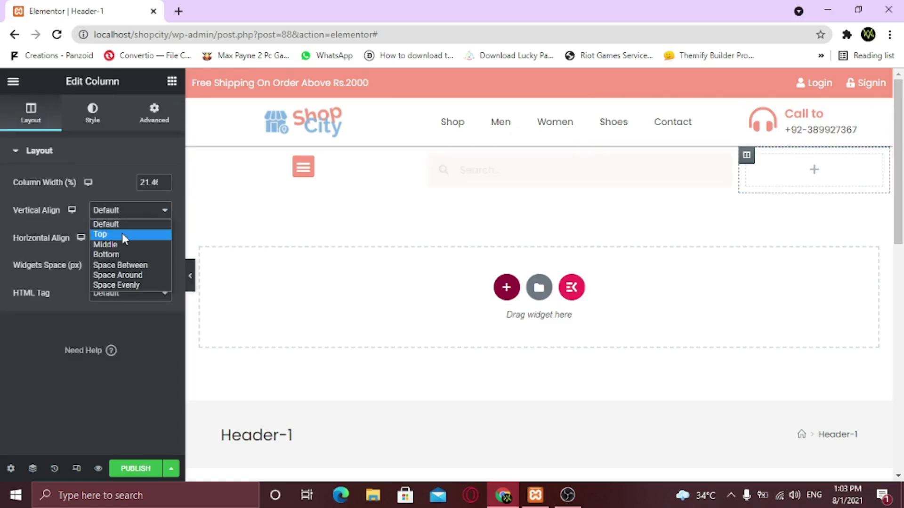
left_click(121, 242)
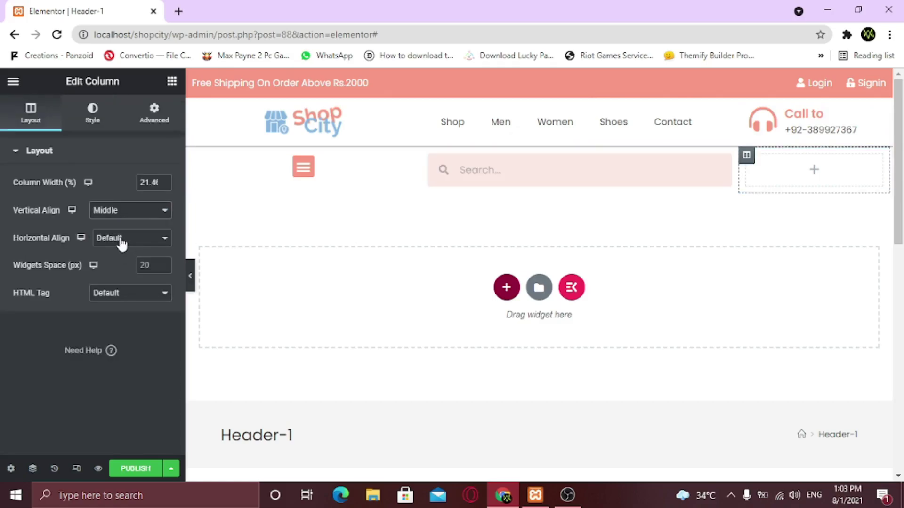
left_click(172, 80)
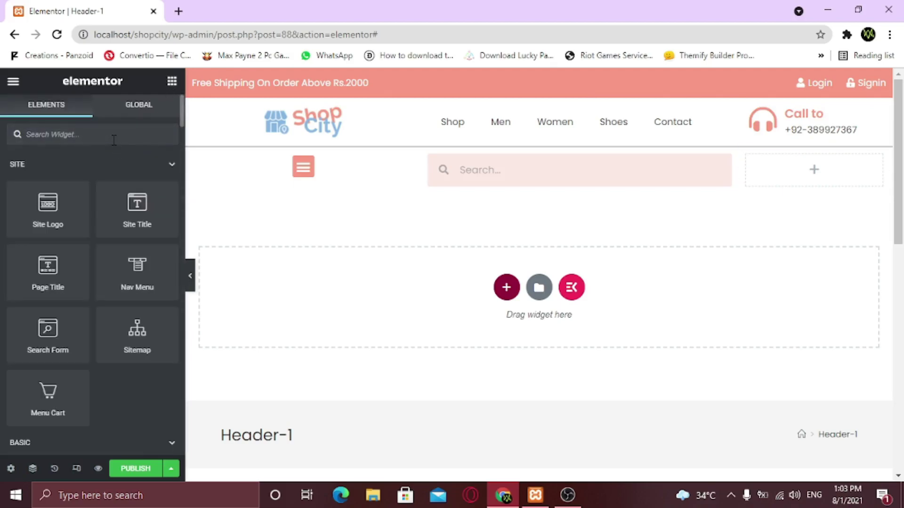
Place a Menu Cart in the right column, centred, with the Bag Medium icon.
left_click_drag(67, 397, 843, 167)
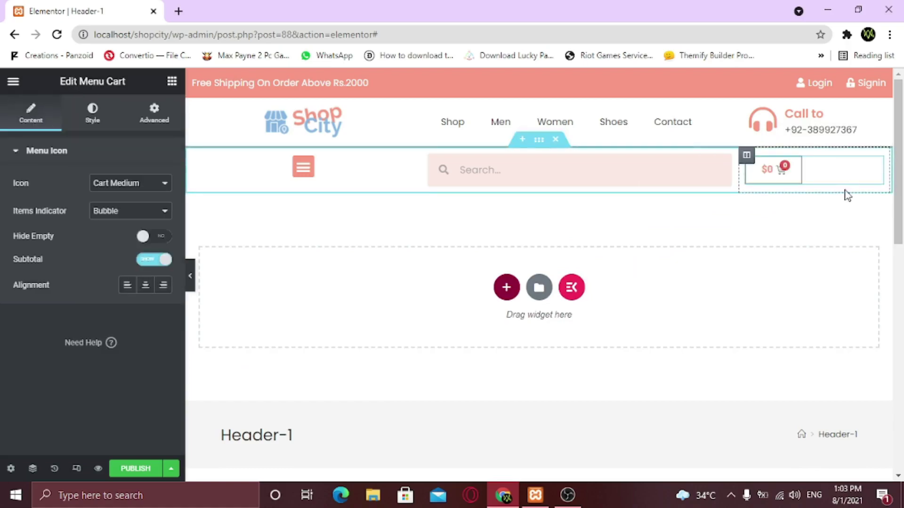
left_click(147, 286)
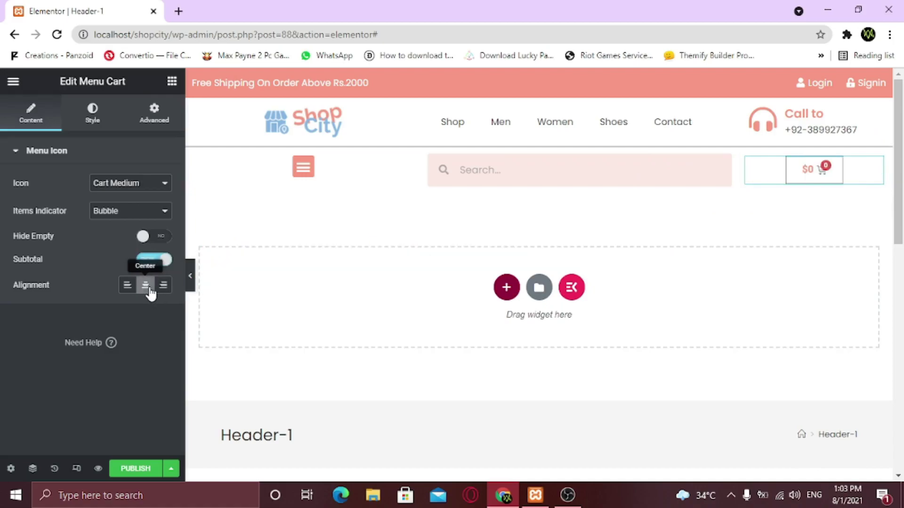
left_click(117, 185)
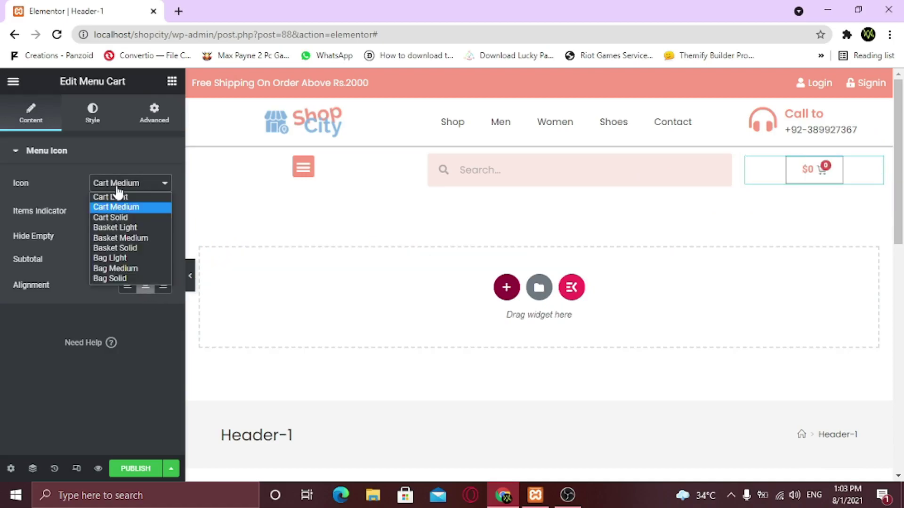
left_click(114, 218)
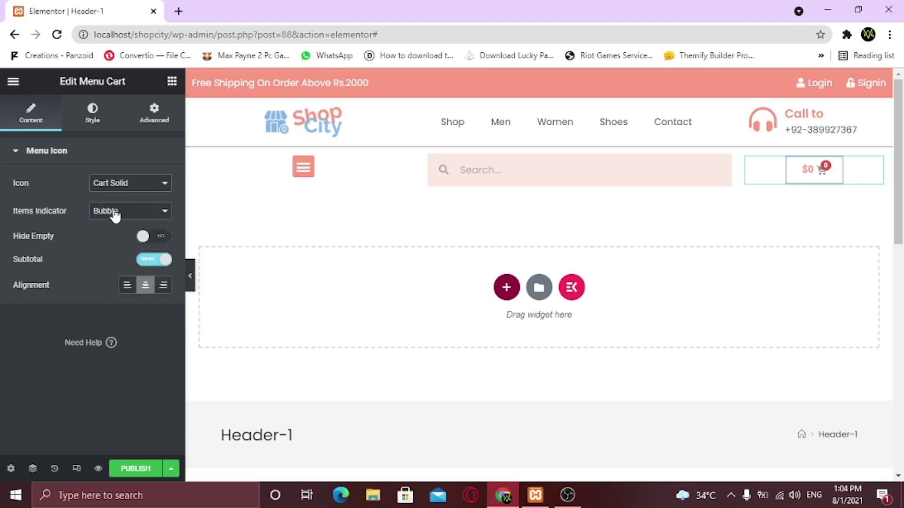
left_click(115, 189)
left_click(114, 249)
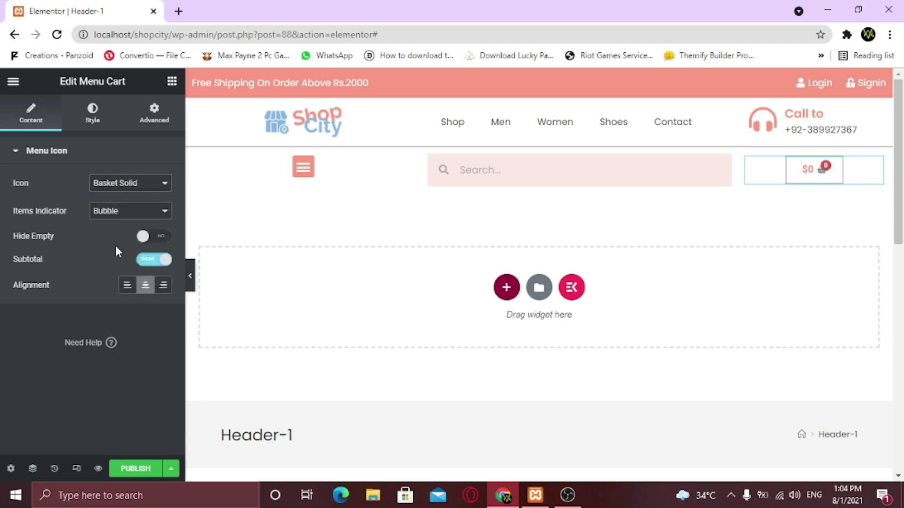
left_click(125, 190)
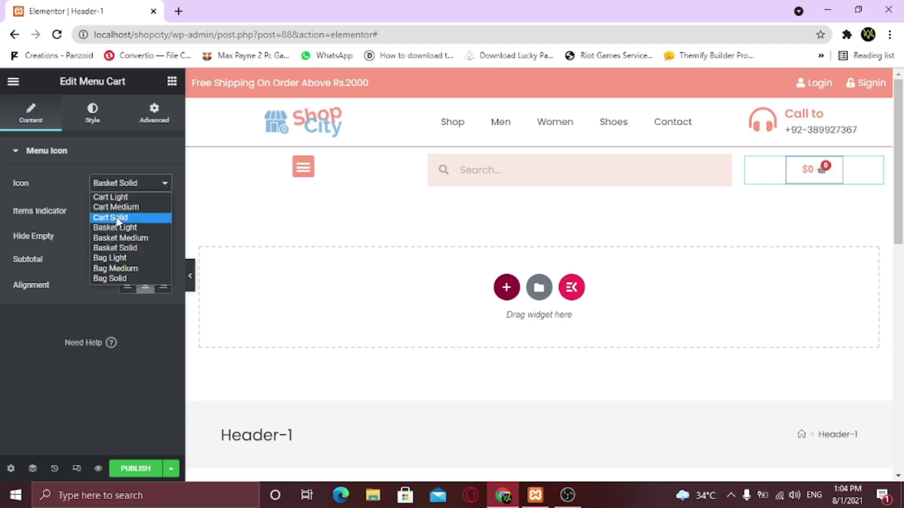
left_click(122, 267)
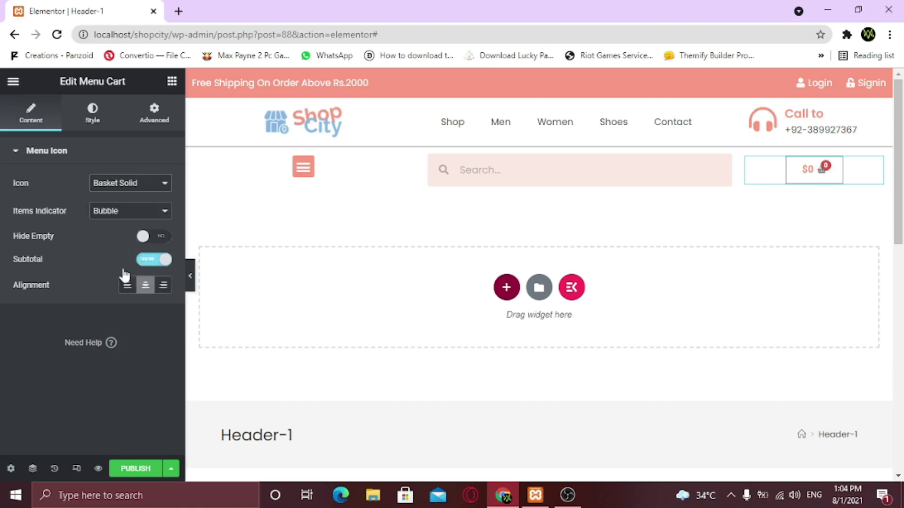
Show the cart's item count as a Bubble and keep the subtotal visible.
left_click(120, 210)
left_click(112, 245)
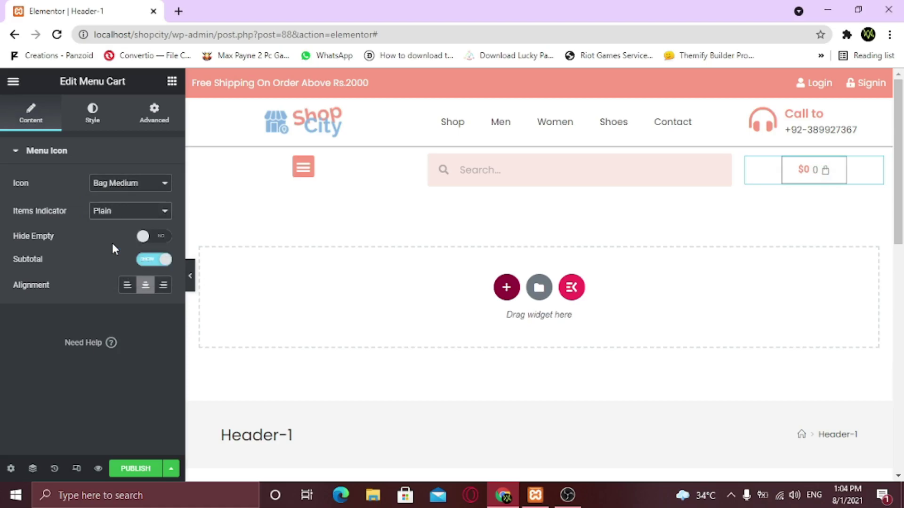
left_click(113, 212)
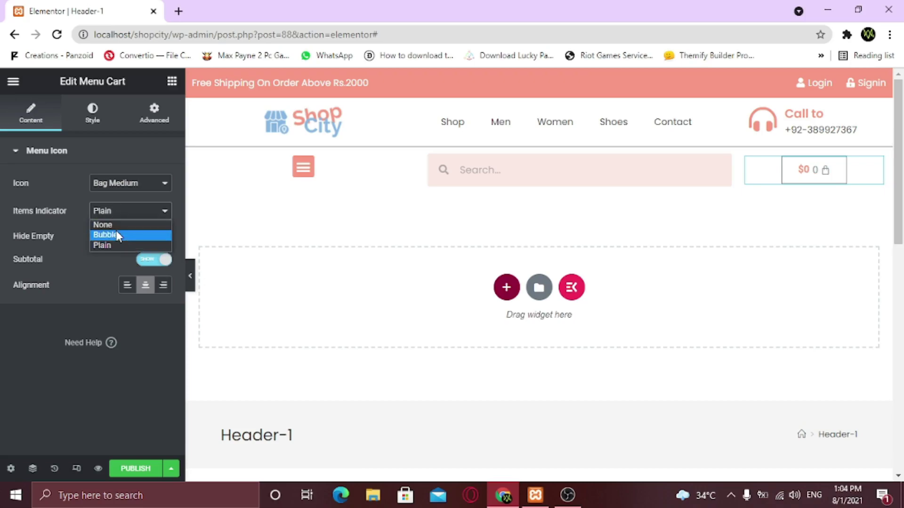
left_click(116, 231)
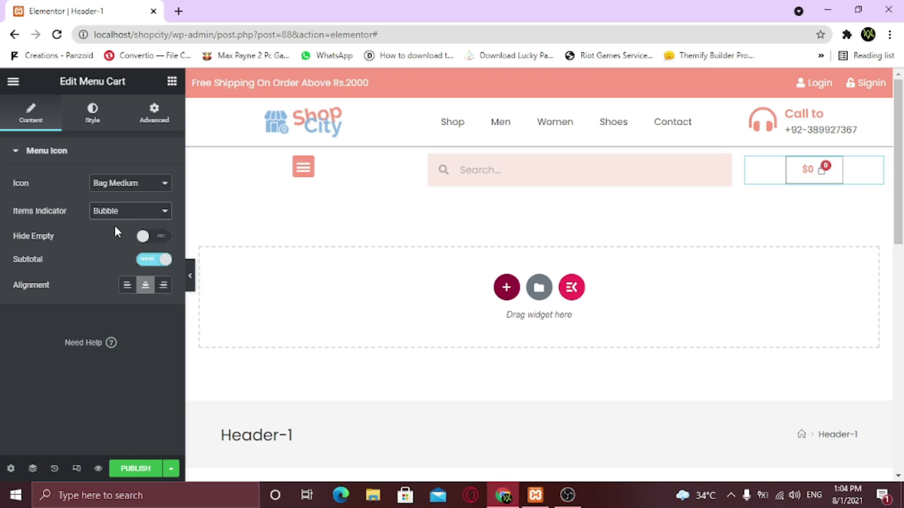
left_click(148, 259)
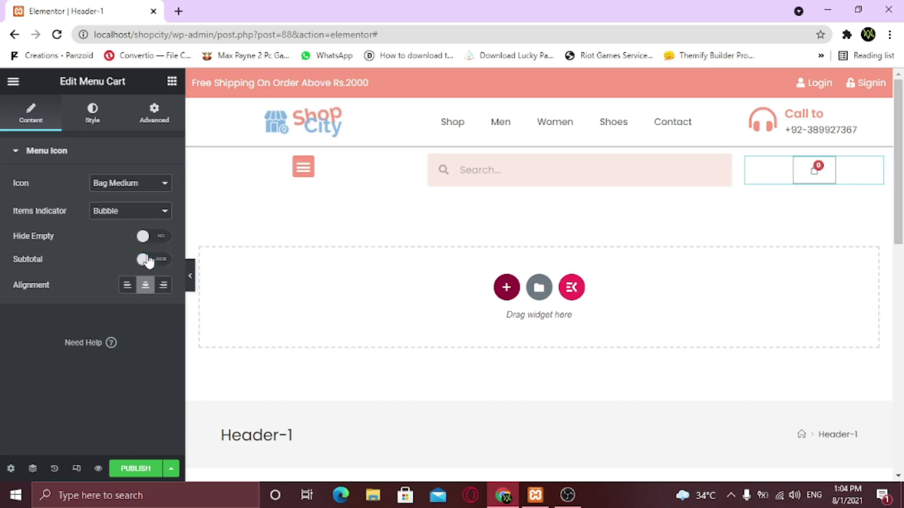
left_click(149, 261)
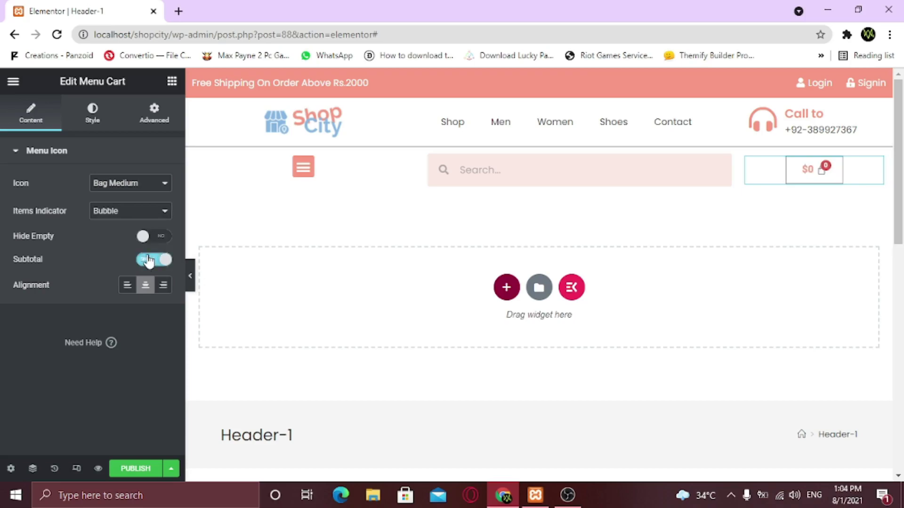
Make the cart icon colour black.
left_click(93, 123)
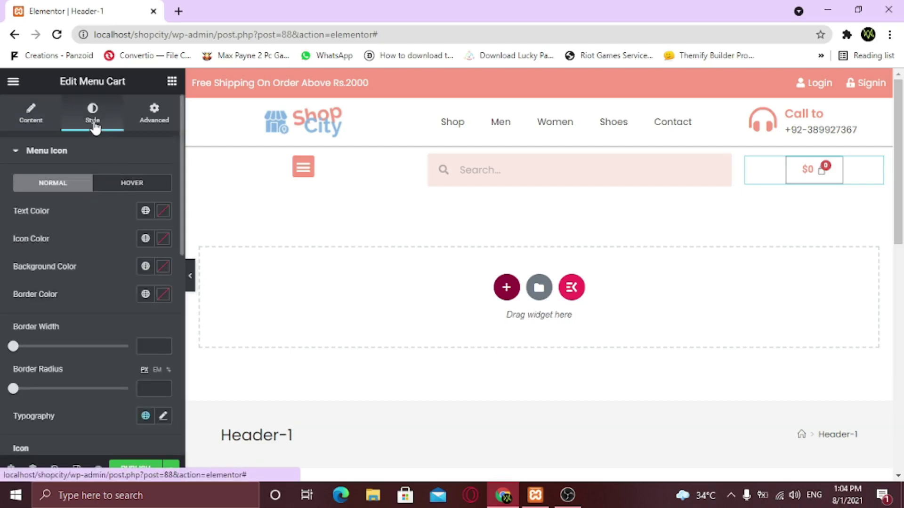
left_click(163, 239)
left_click(89, 406)
left_click(49, 283)
scroll(179, 262, "down", 3)
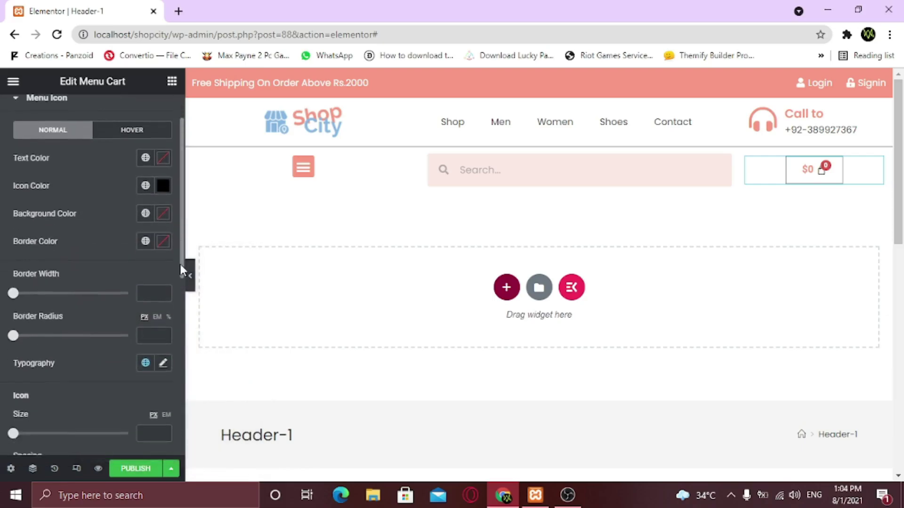
Set both the cart text and subtotal fonts to Poppins.
left_click(163, 273)
left_click(130, 344)
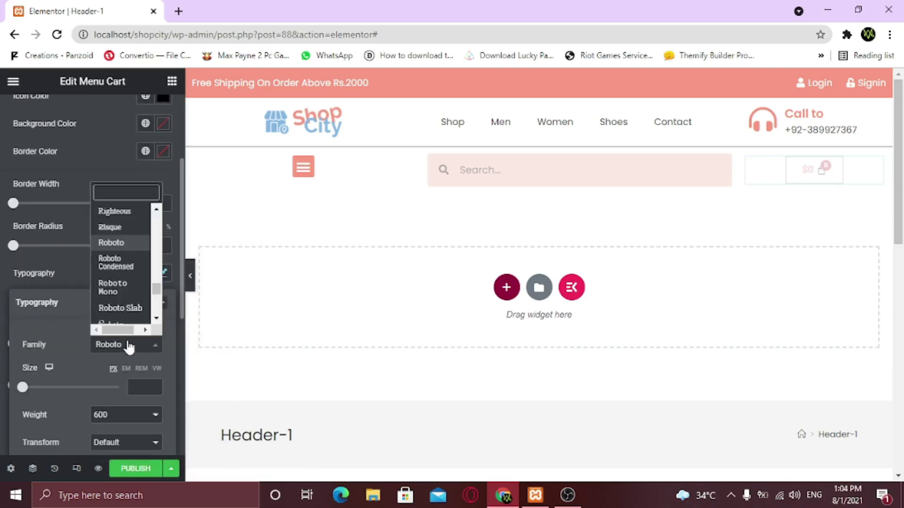
left_click(112, 191)
left_click(112, 191)
scroll(141, 329, "down", 3)
scroll(181, 352, "down", 3)
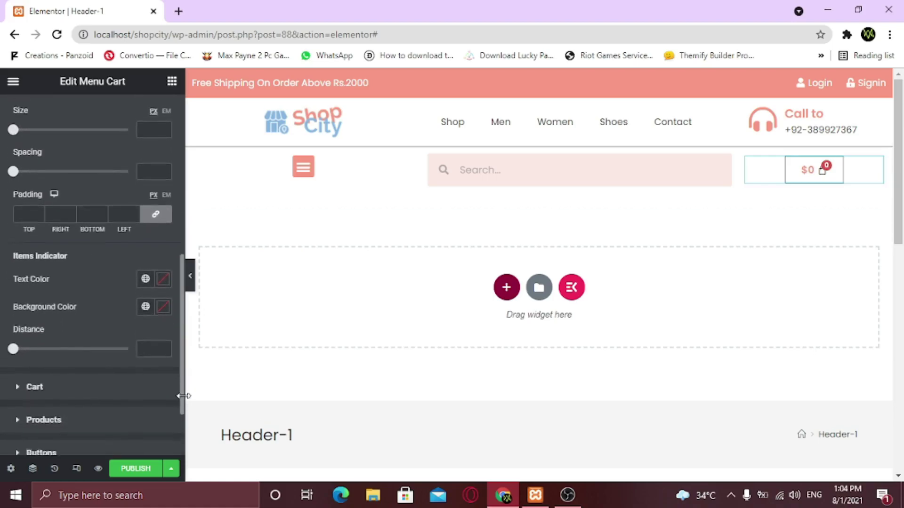
left_click(97, 375)
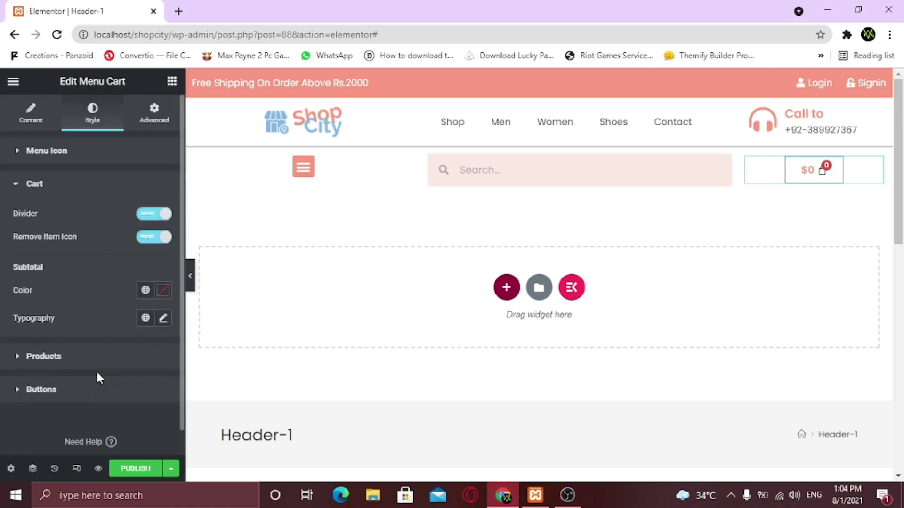
left_click(163, 319)
left_click(124, 382)
left_click(95, 308)
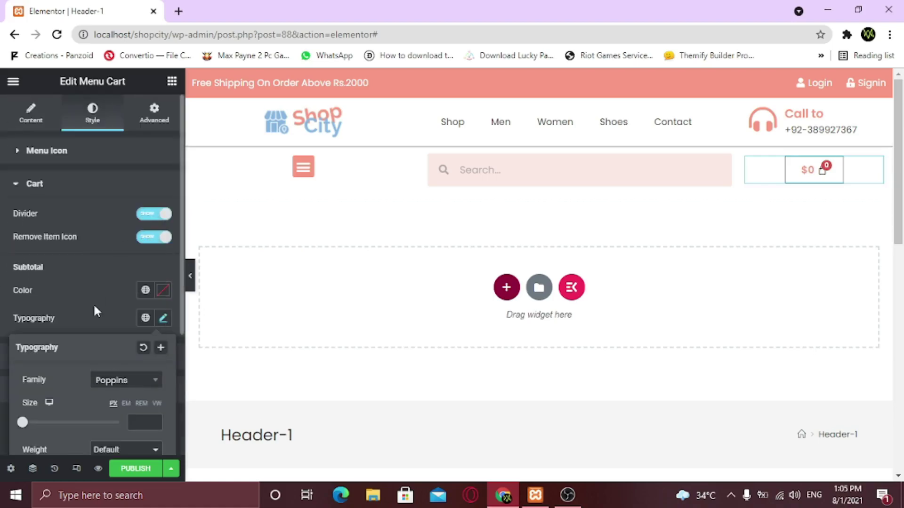
scroll(96, 330, "down", 1)
Enlarge the cart's menu icon to 18 px.
left_click(94, 335)
scroll(174, 403, "down", 5)
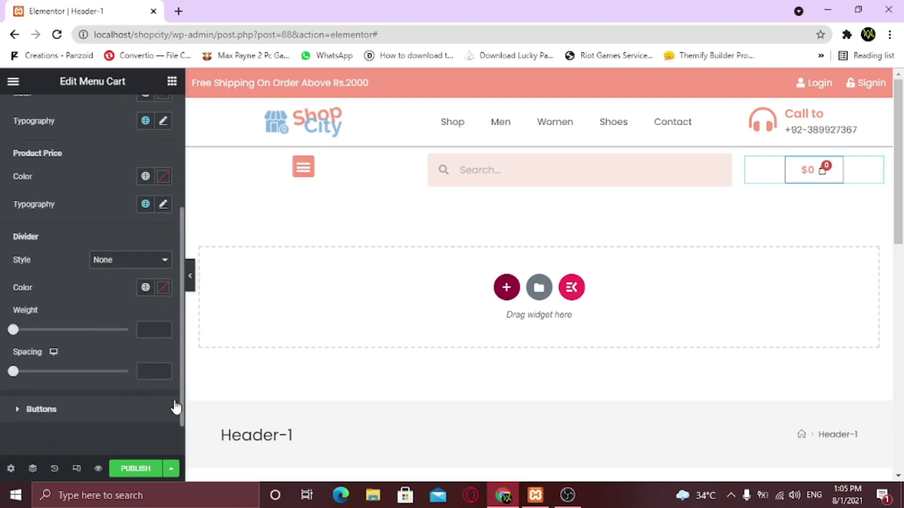
left_click(174, 408)
scroll(179, 301, "down", 5)
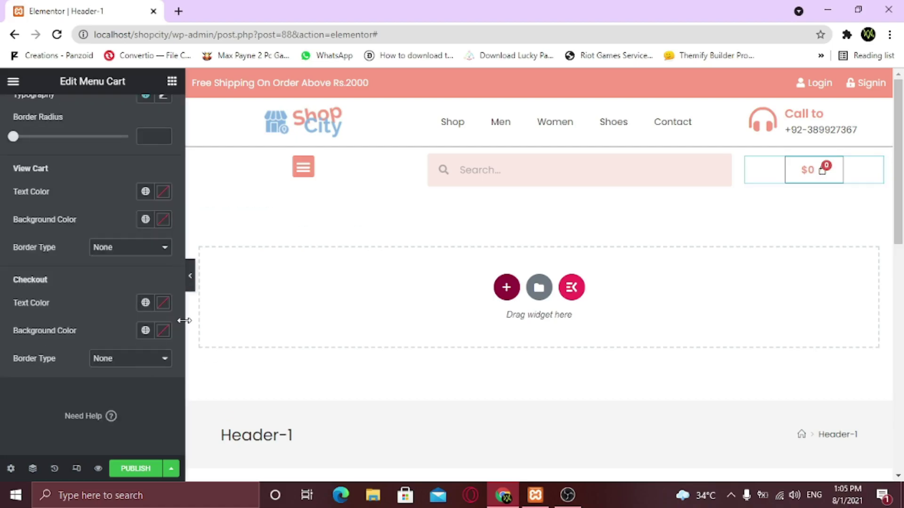
scroll(182, 317, "up", 5)
left_click(174, 151)
scroll(184, 190, "down", 6)
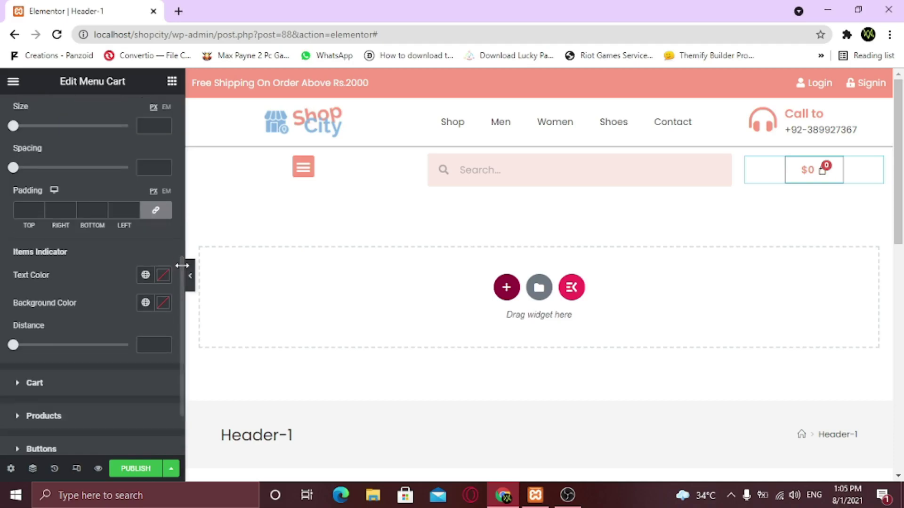
scroll(182, 263, "up", 3)
left_click(165, 275)
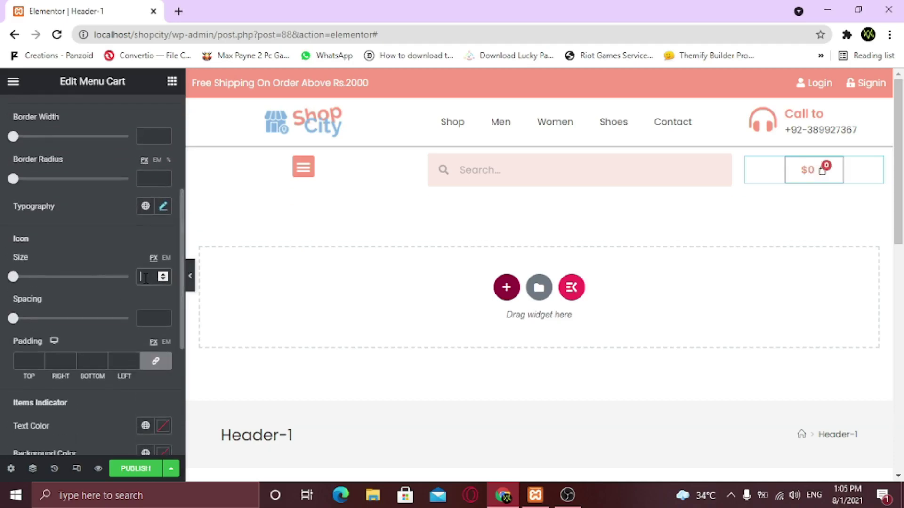
double_click(165, 275)
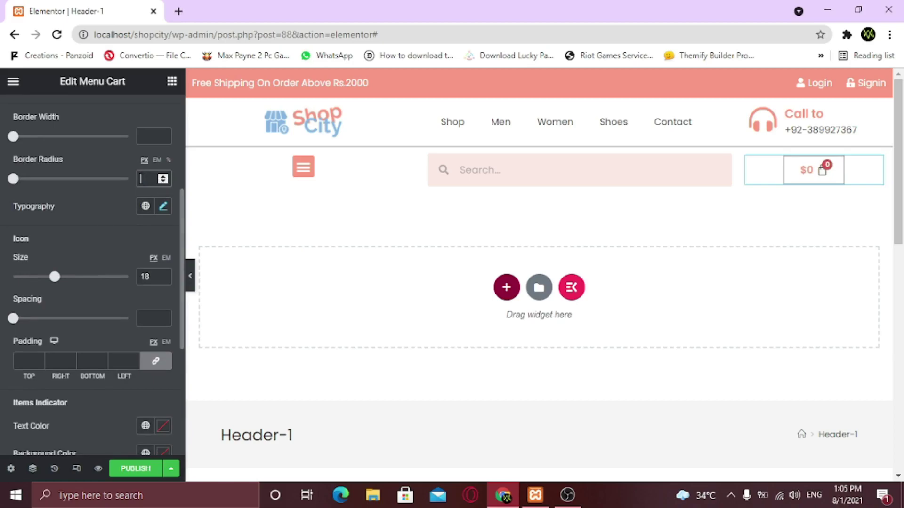
Set the cart icon's border width to 0 and test the cart panel in preview.
left_click(163, 134)
scroll(113, 282, "down", 5)
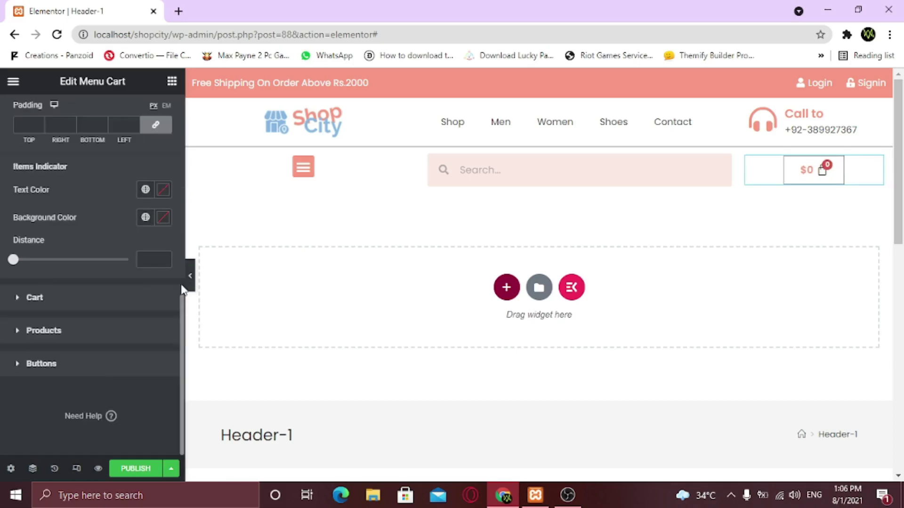
left_click(113, 297)
left_click(52, 155)
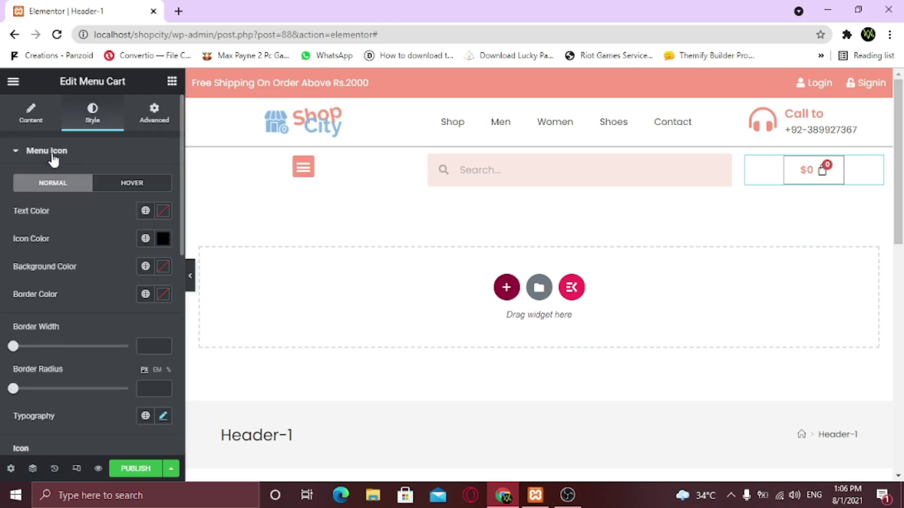
left_click(165, 349)
left_click(166, 343)
left_click(165, 348)
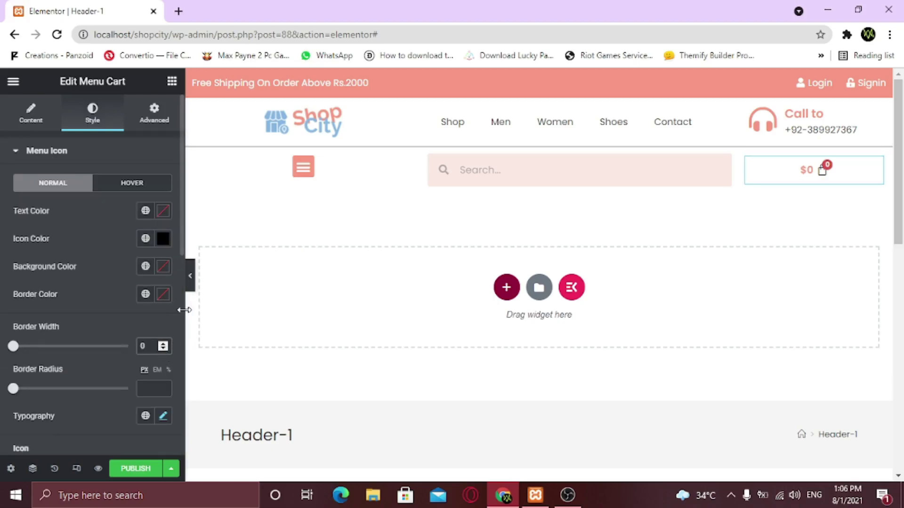
left_click(190, 275)
left_click(747, 174)
Give the search-and-cart row a solid border with only a 1 px bottom width.
left_click(874, 101)
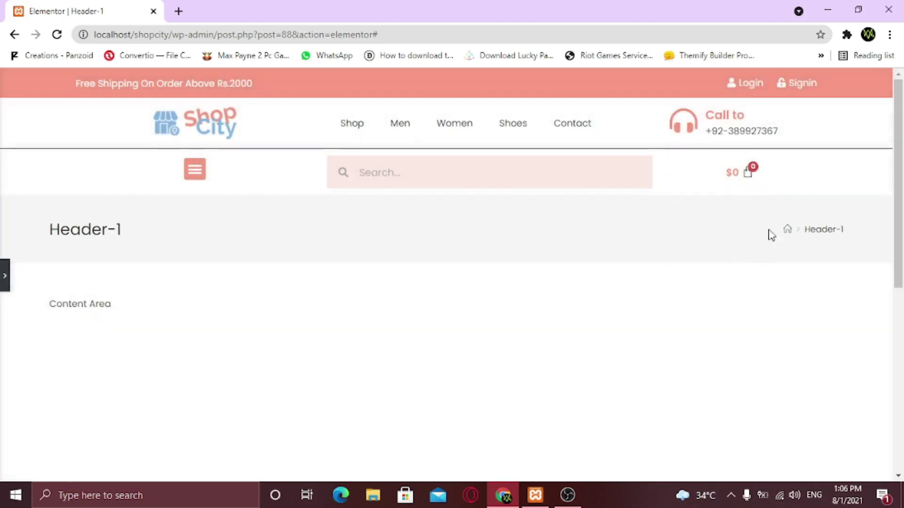
left_click(3, 277)
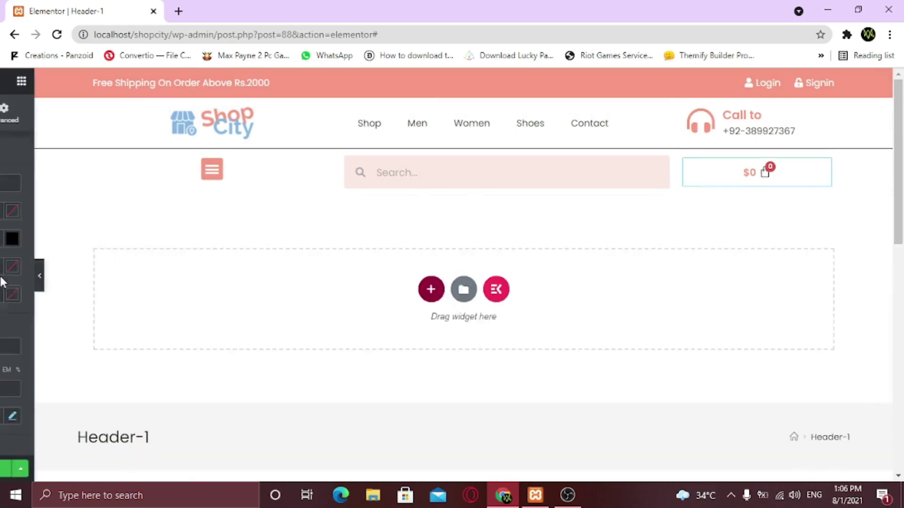
left_click(539, 140)
left_click(100, 119)
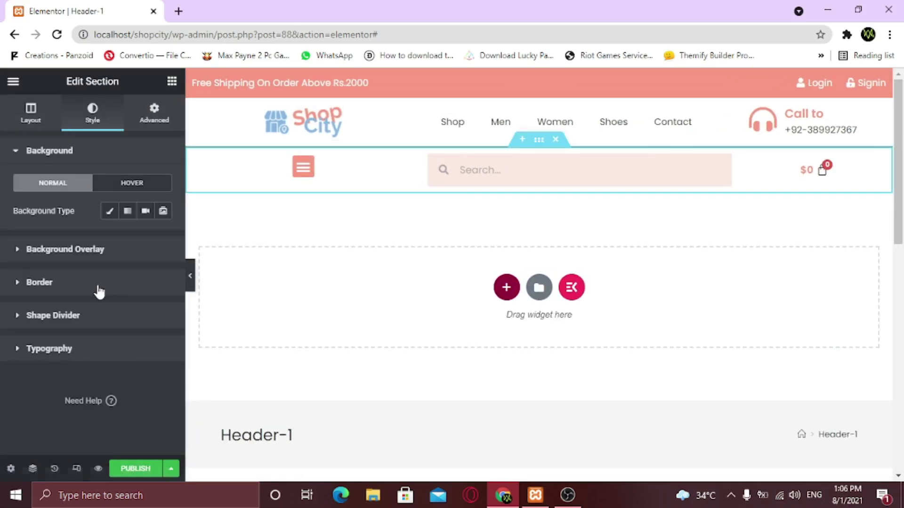
left_click(97, 283)
left_click(121, 279)
left_click(122, 302)
left_click(155, 319)
left_click(90, 319)
type("1")
Colour the row's bottom border grey and check it, with the dropdown, in preview.
left_click(163, 356)
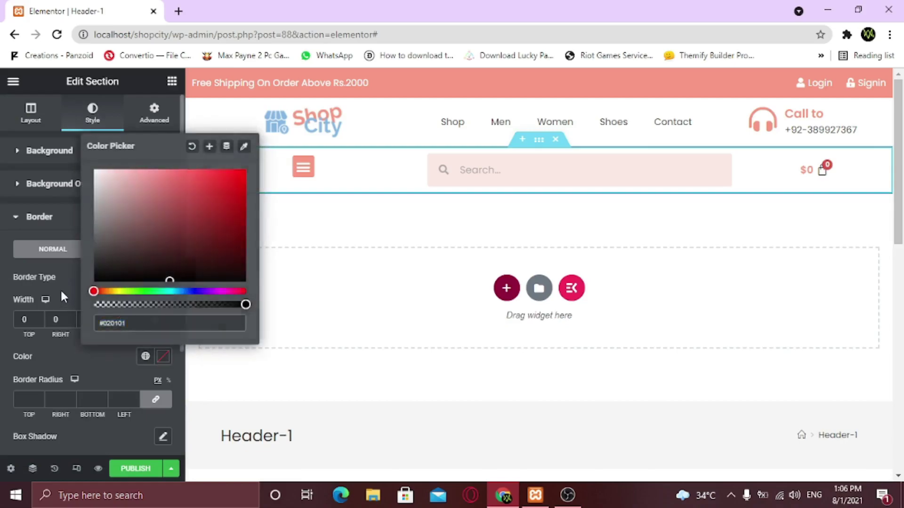
left_click(539, 91)
left_click(136, 281)
left_click(162, 356)
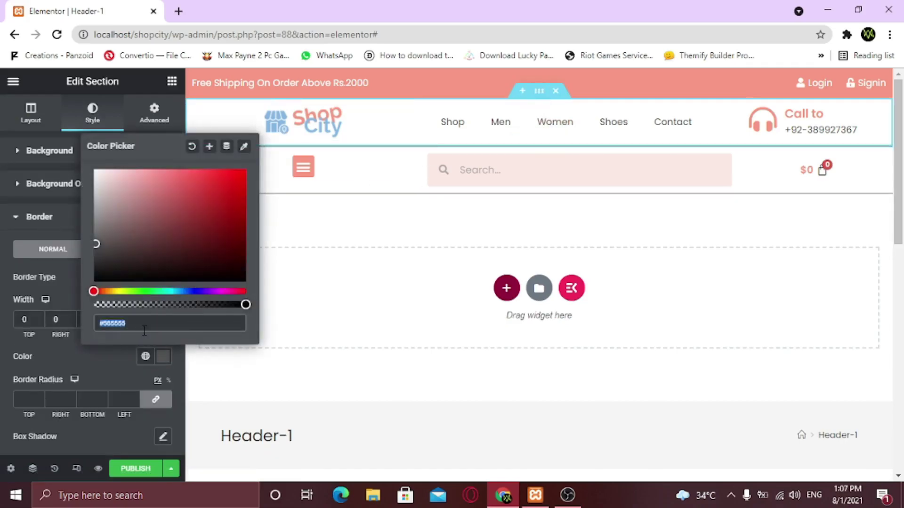
left_click(538, 140)
left_click(101, 283)
left_click(162, 356)
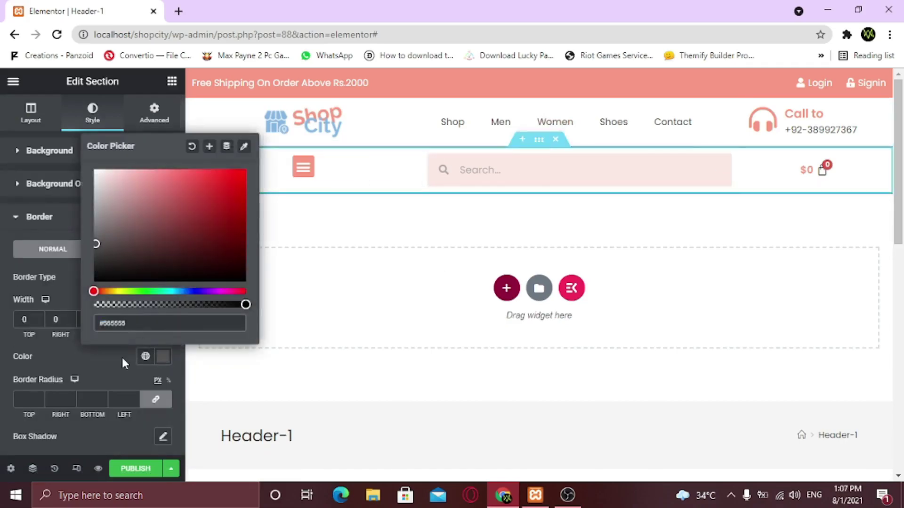
left_click(190, 275)
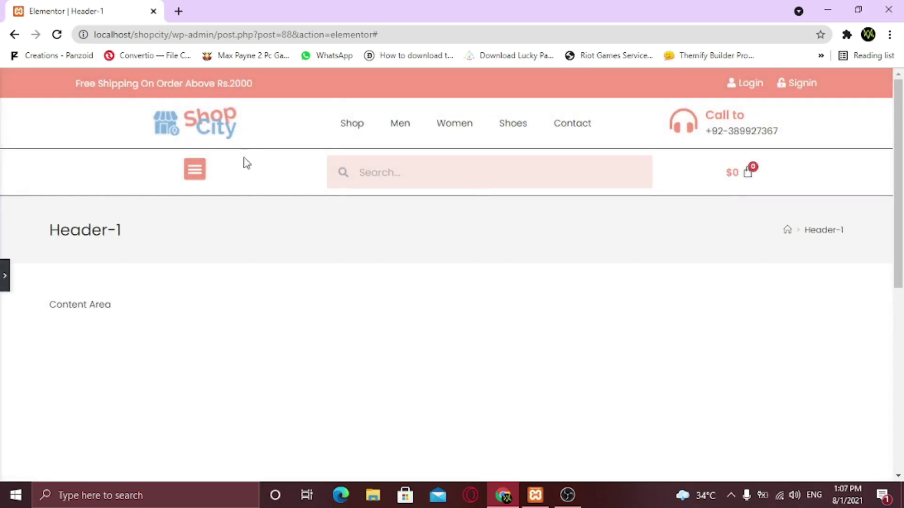
left_click(195, 170)
left_click(187, 174)
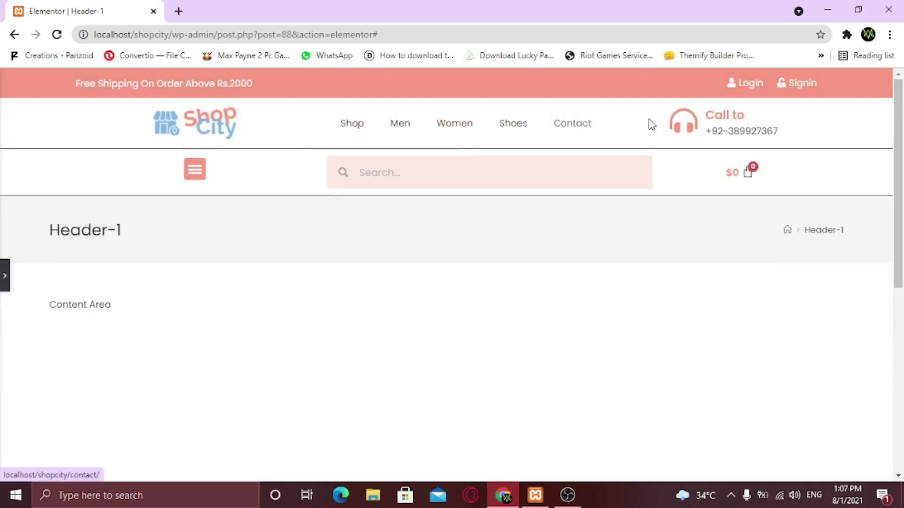
left_click(3, 282)
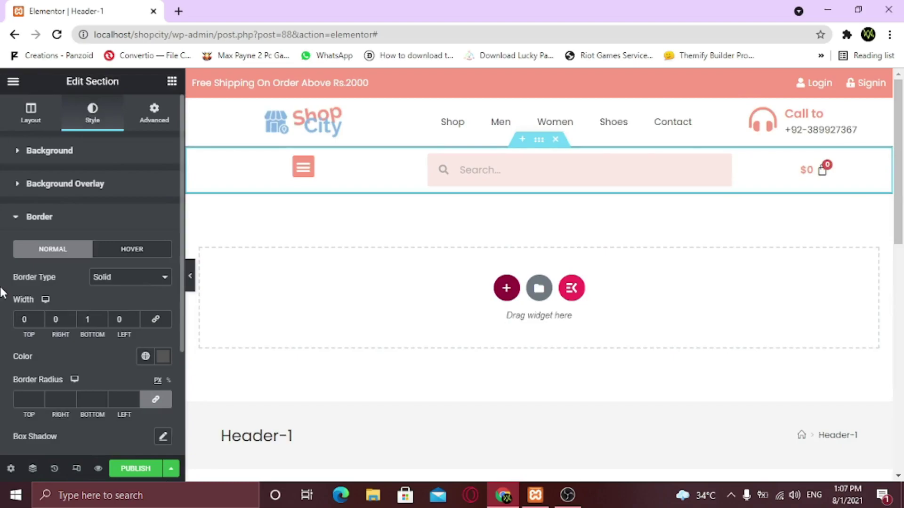
left_click(135, 470)
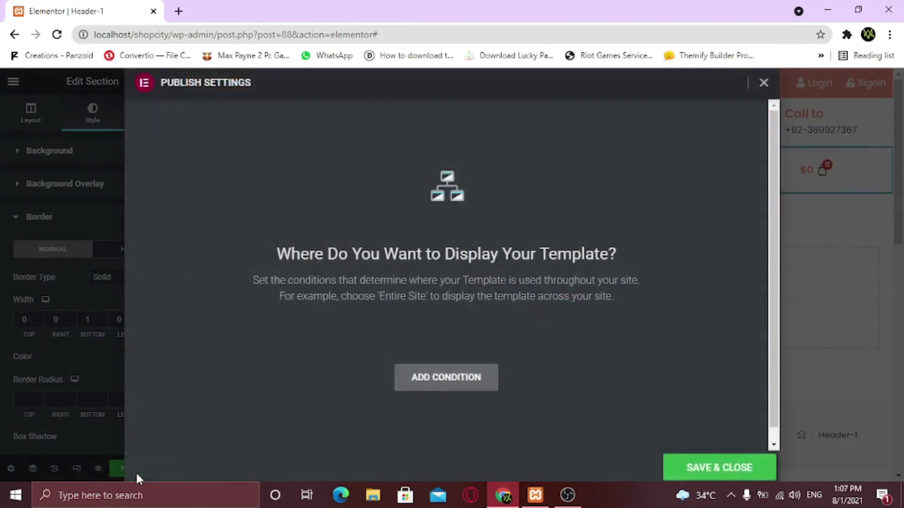
Publish the header with an Include Entire Site condition, discarding the extra Exclude row.
left_click(432, 380)
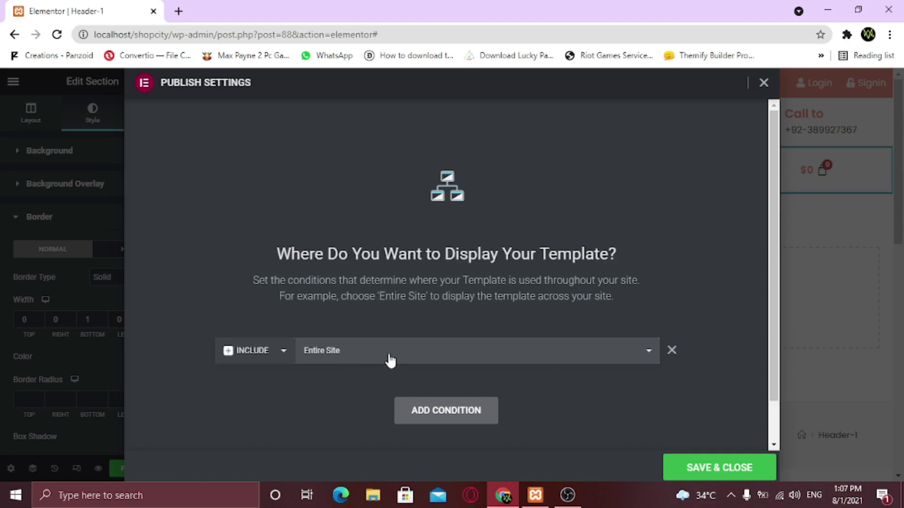
left_click(431, 416)
left_click(270, 388)
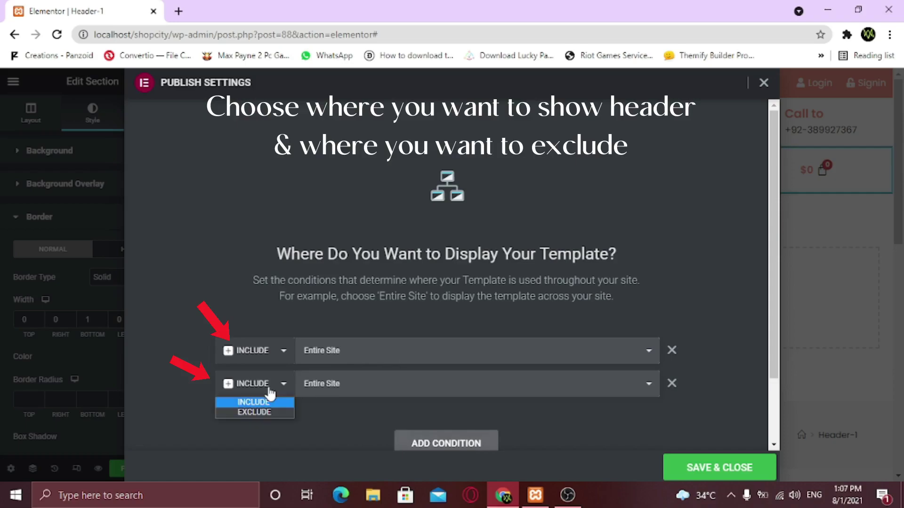
left_click(263, 413)
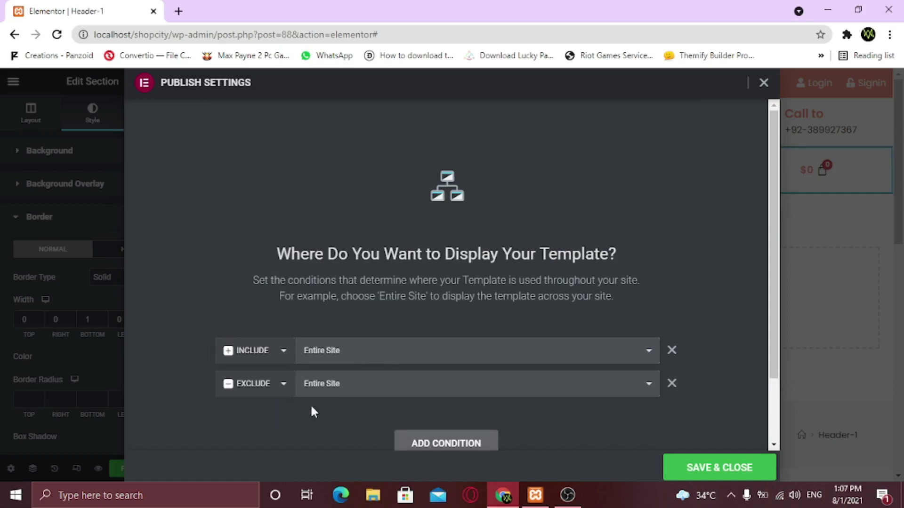
left_click(649, 390)
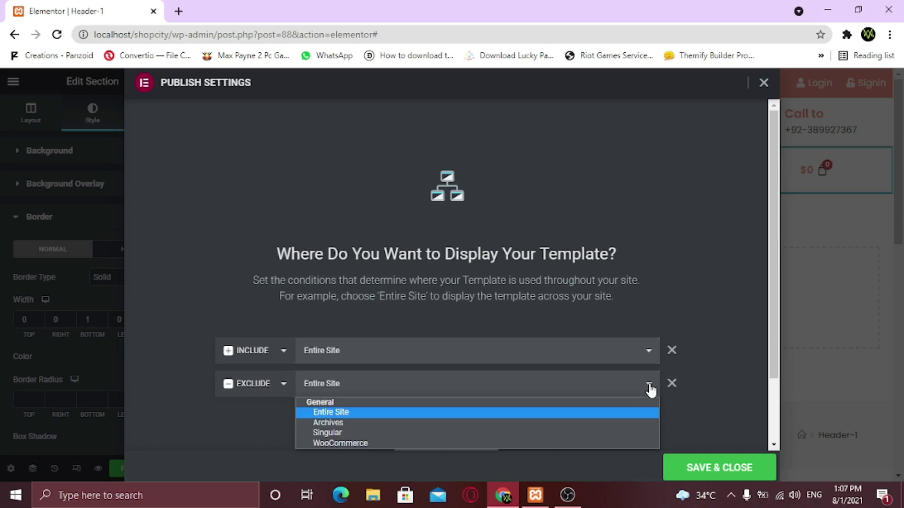
left_click(650, 390)
left_click(672, 383)
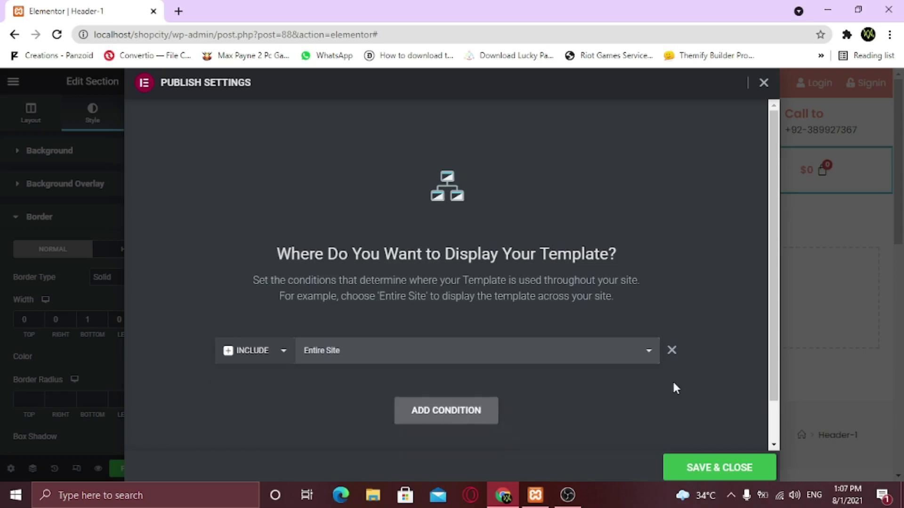
left_click(701, 467)
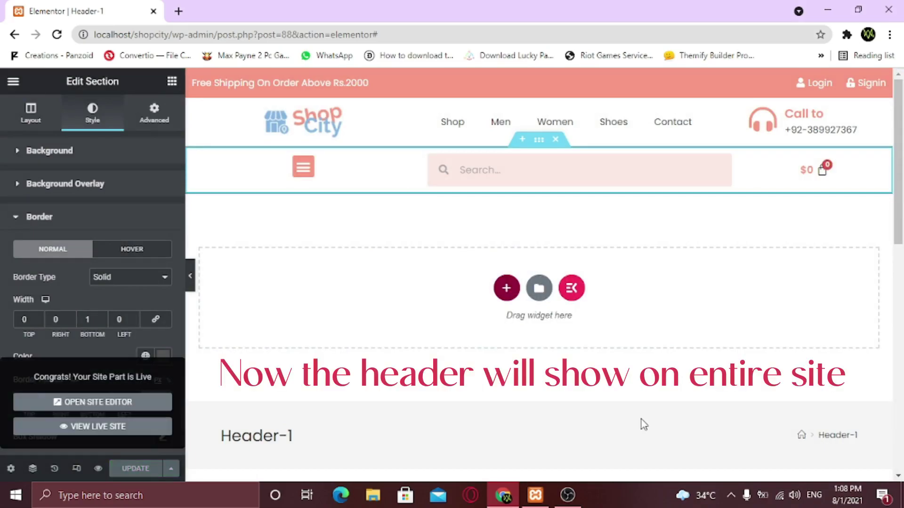
left_click(98, 468)
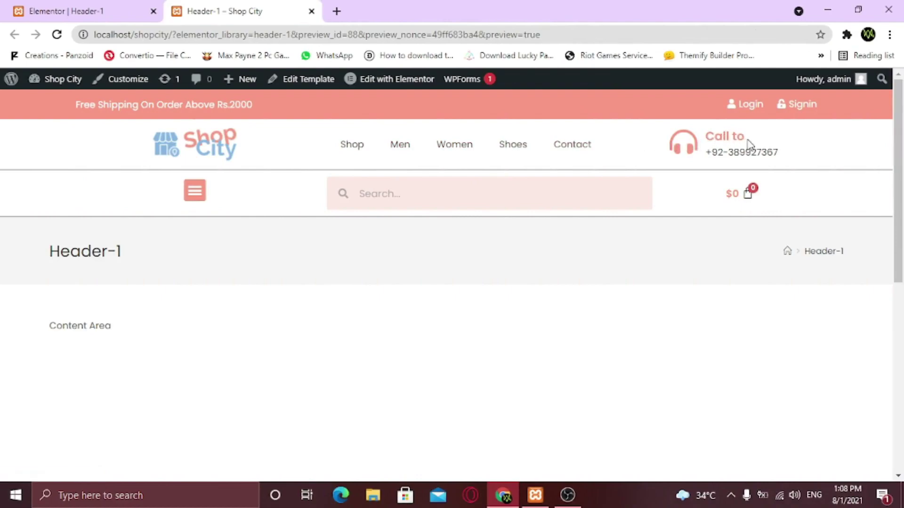
key("ctrl+w")
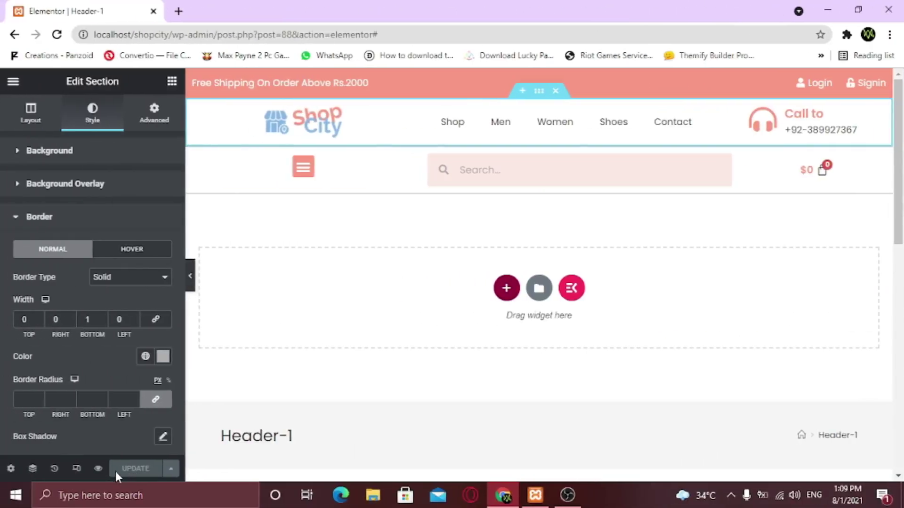
left_click(79, 471)
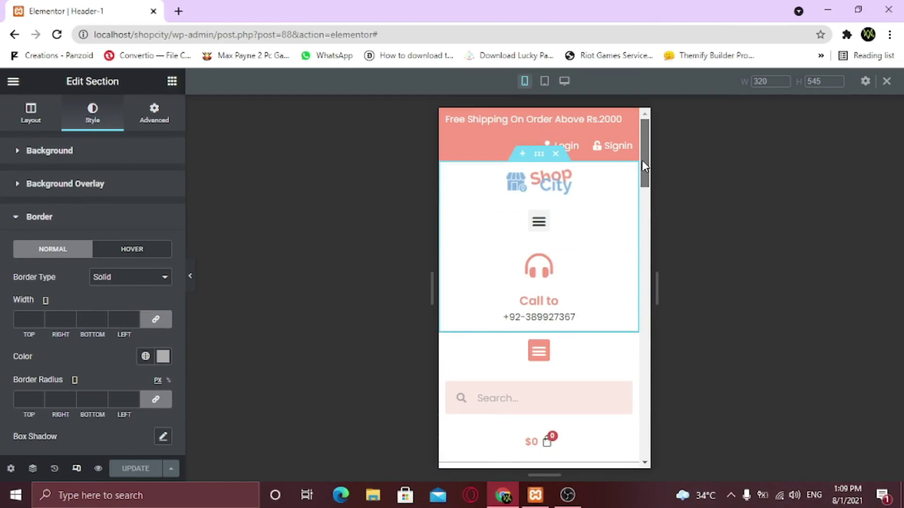
Center the free-shipping heading in the mobile layout.
mouse_move(644, 181)
left_mouse_down()
mouse_move(644, 208)
mouse_move(643, 168)
left_mouse_up()
left_click(624, 124)
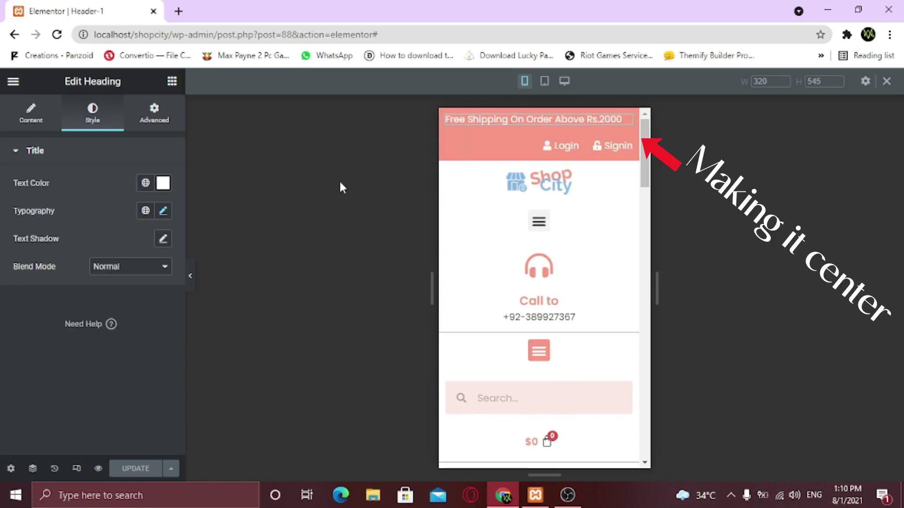
left_click(163, 211)
left_click(162, 211)
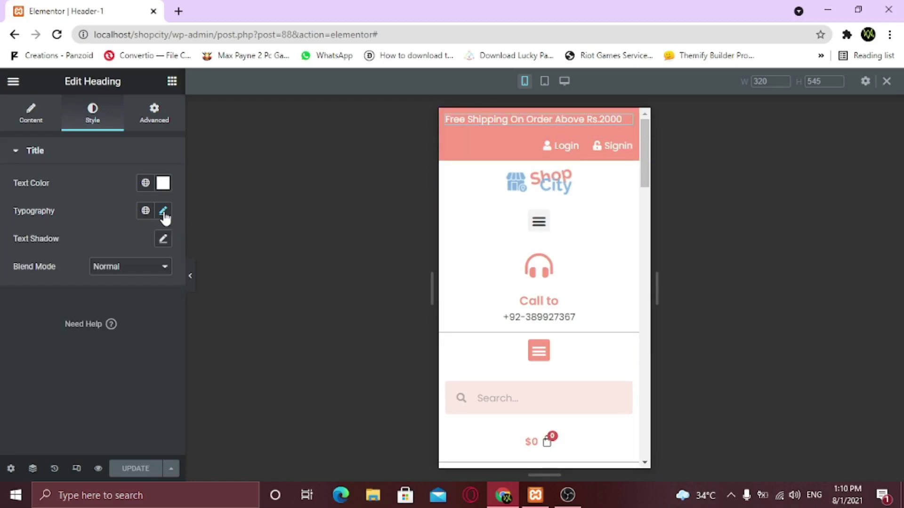
left_click(30, 116)
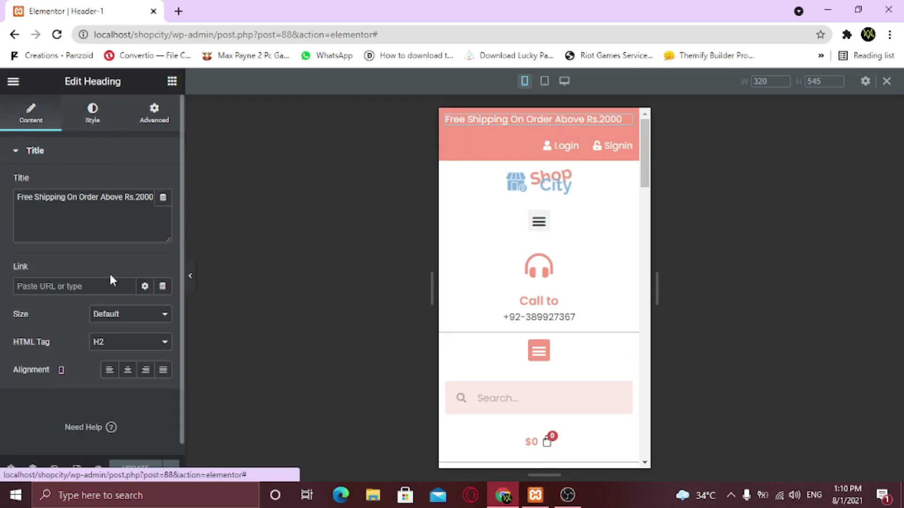
left_click(128, 371)
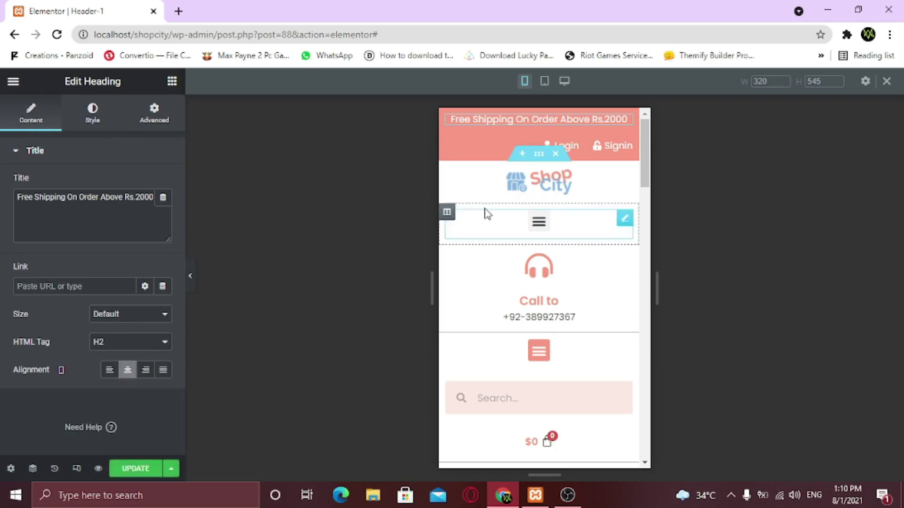
Center the Login and Signin links on mobile, then return to the desktop layout.
left_click(625, 147)
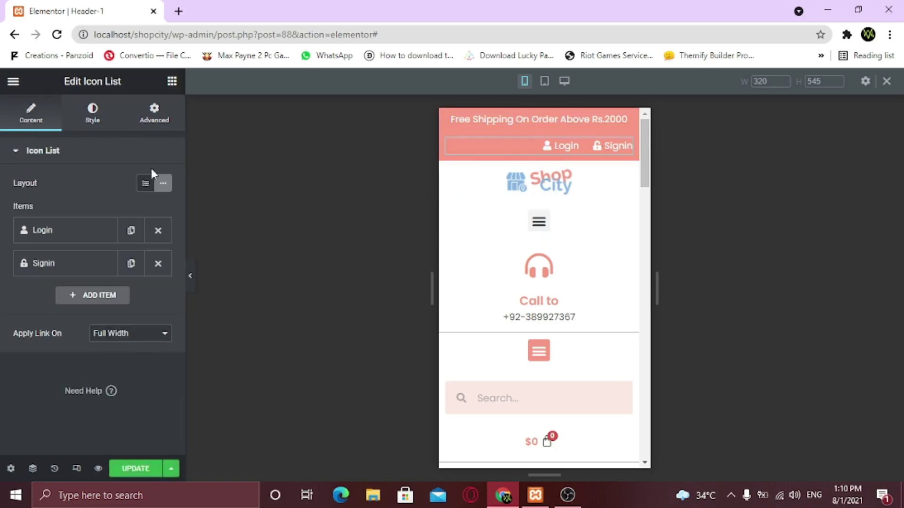
left_click(92, 126)
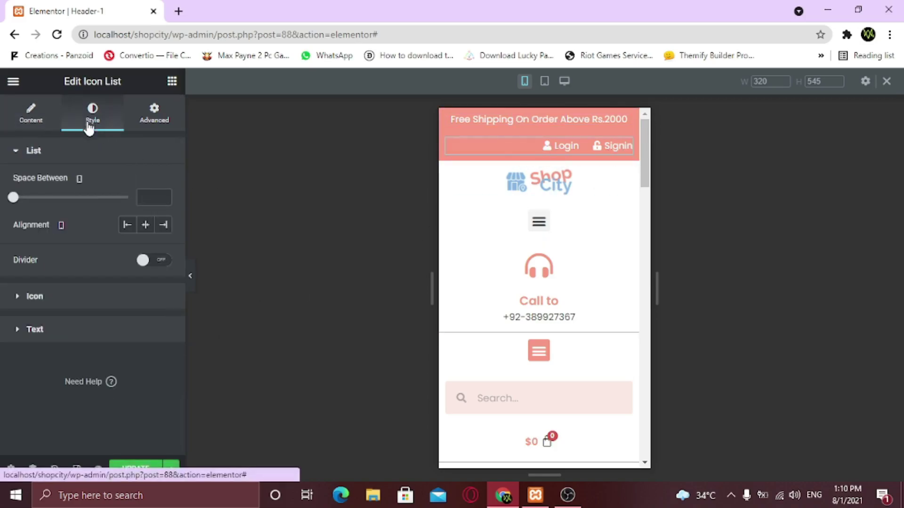
left_click(145, 226)
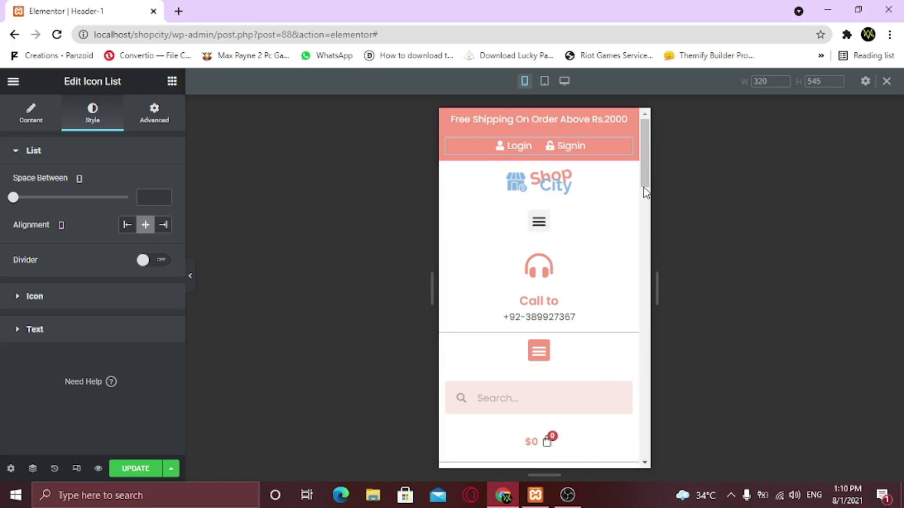
mouse_move(645, 192)
left_mouse_down()
mouse_move(645, 219)
mouse_move(645, 184)
left_mouse_up()
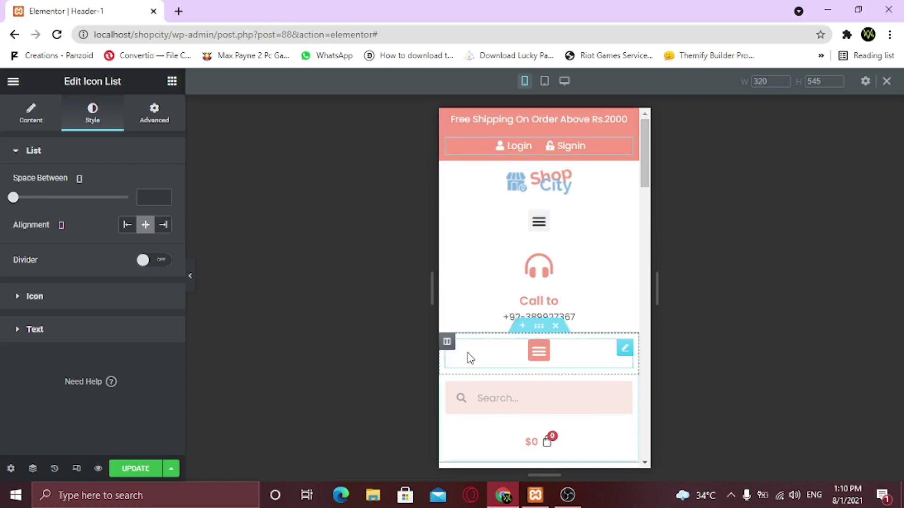
left_click(77, 469)
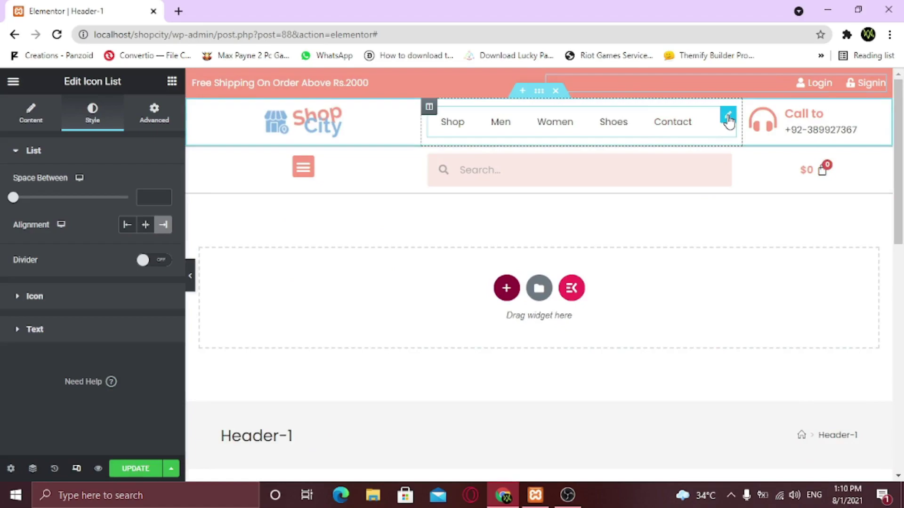
Turn on Hide On Mobile for the main header section under Advanced > Responsive.
left_click(728, 121)
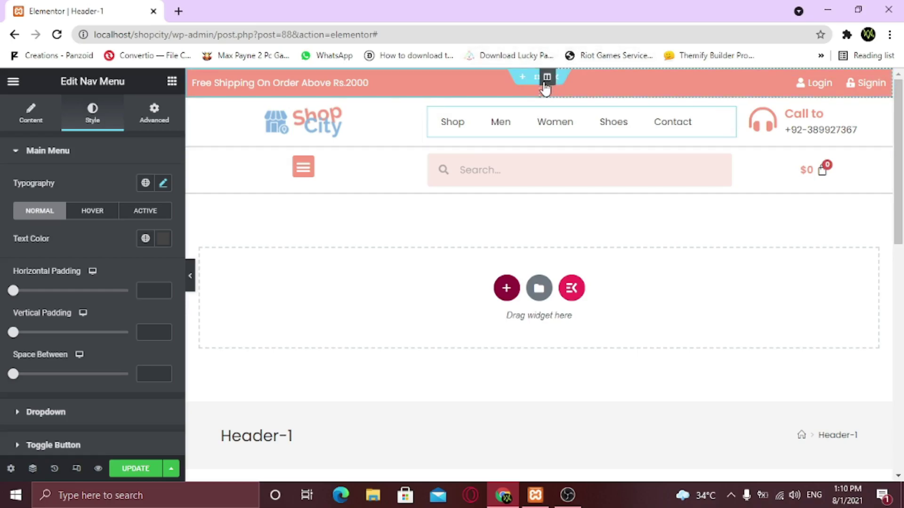
left_click(539, 91)
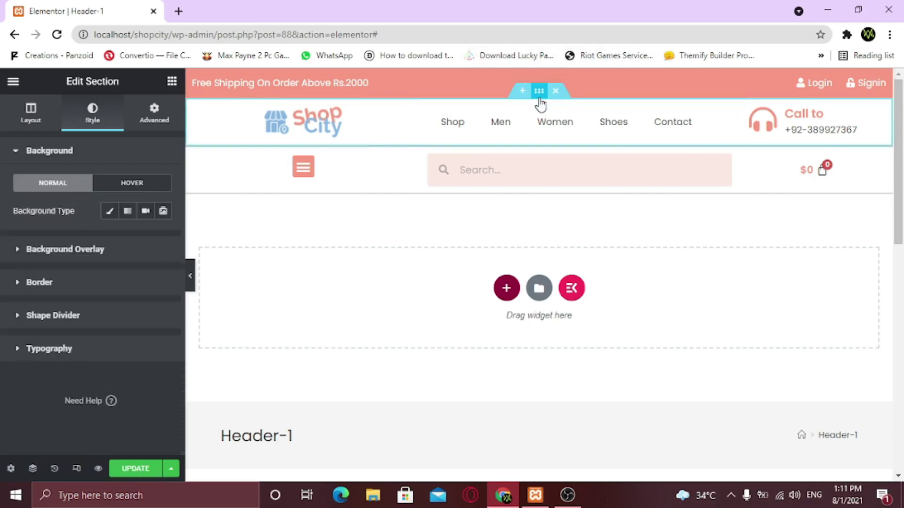
left_click(149, 123)
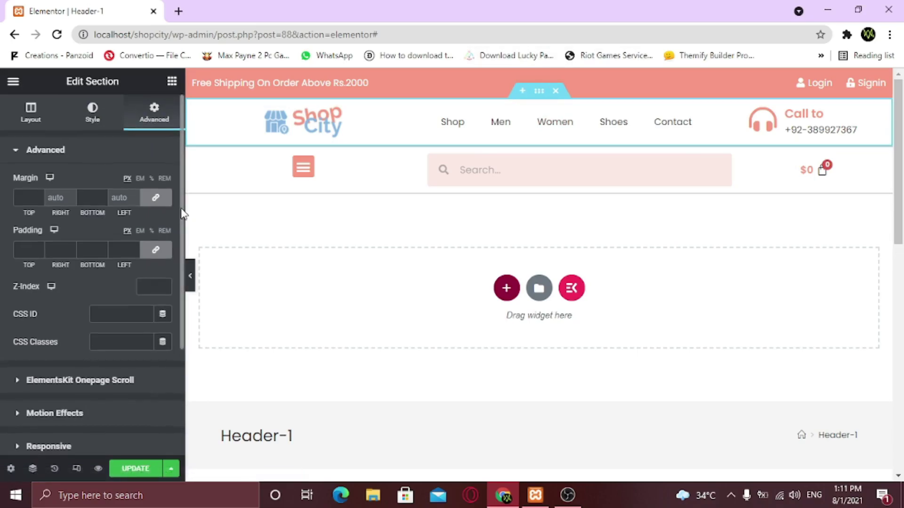
scroll(176, 285, "down", 2)
scroll(177, 287, "down", 1)
left_click(100, 314)
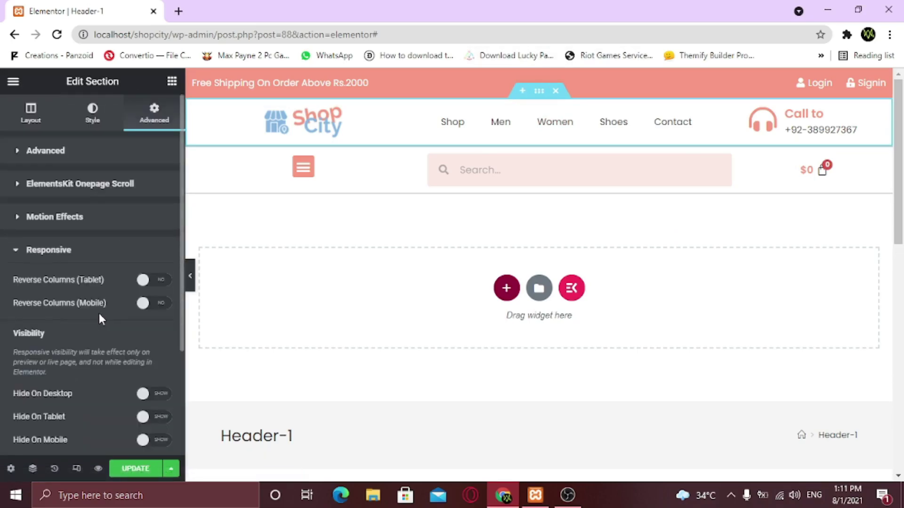
left_click(157, 444)
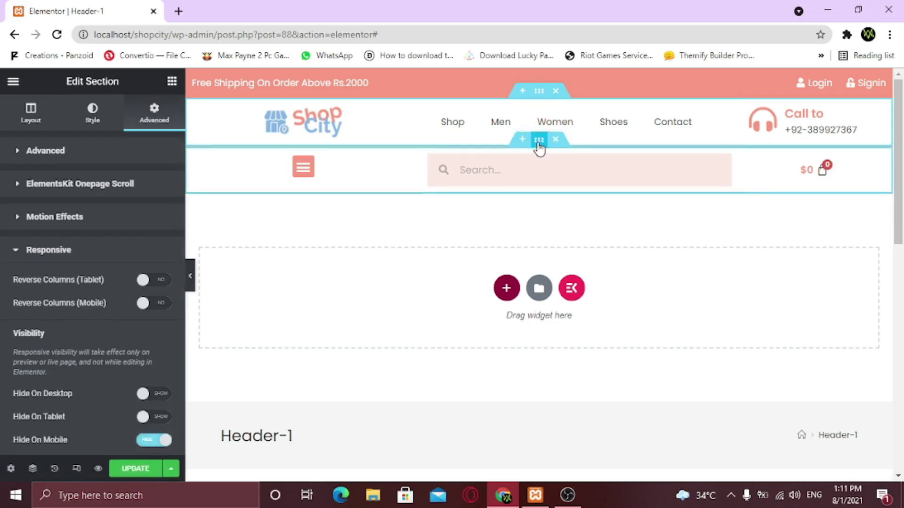
Turn on Hide On Mobile for the second, search-and-cart header row too.
left_click(539, 141)
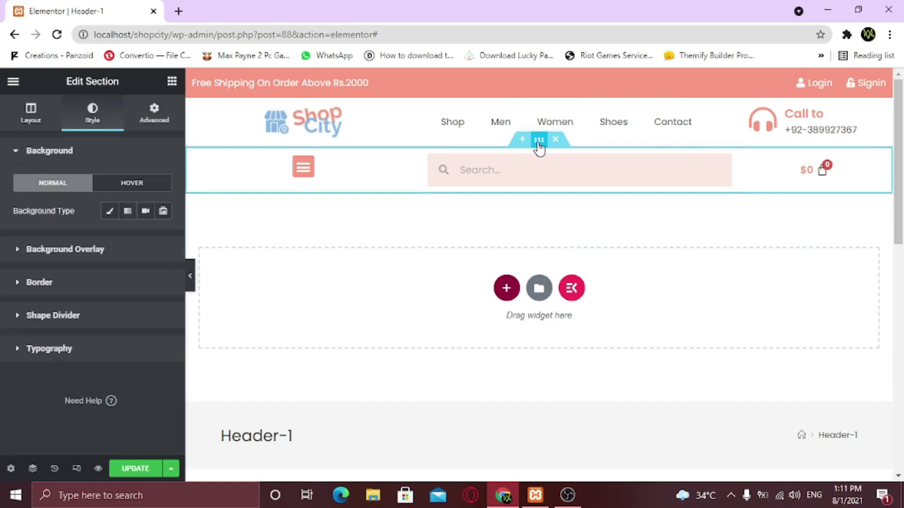
left_click(157, 128)
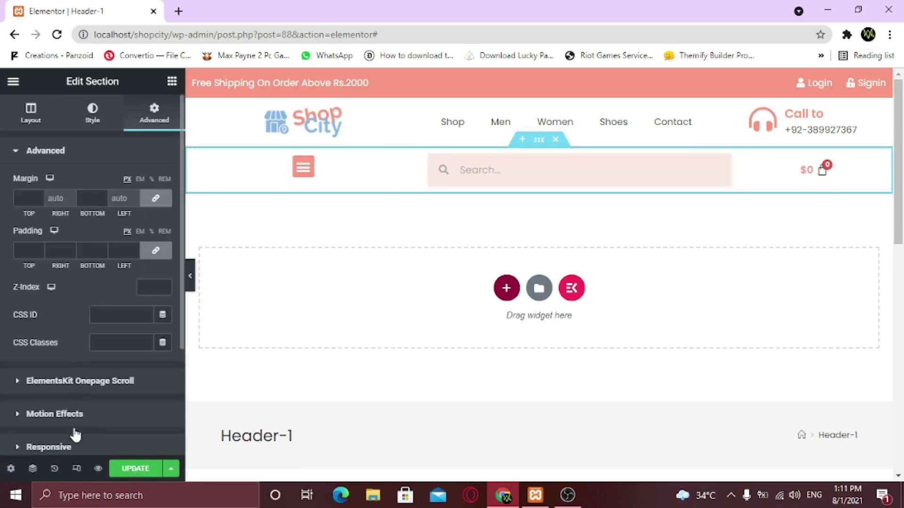
left_click(49, 447)
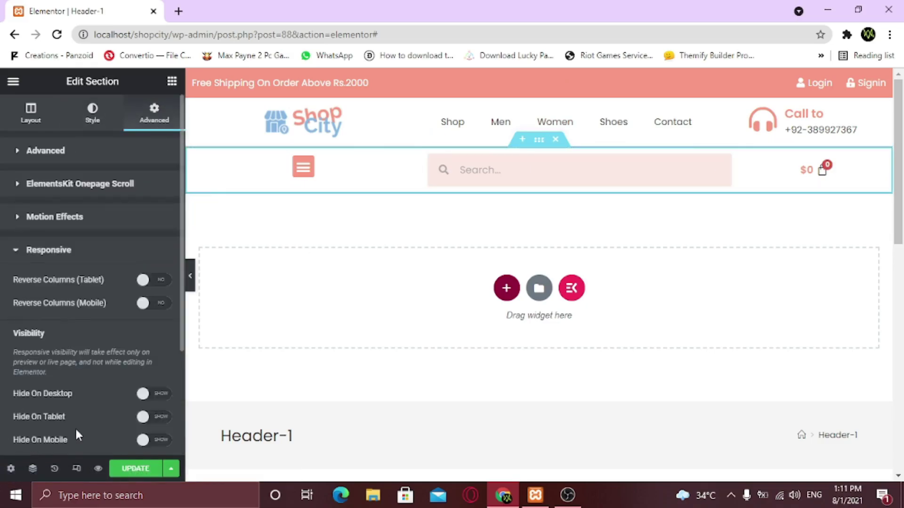
left_click(158, 440)
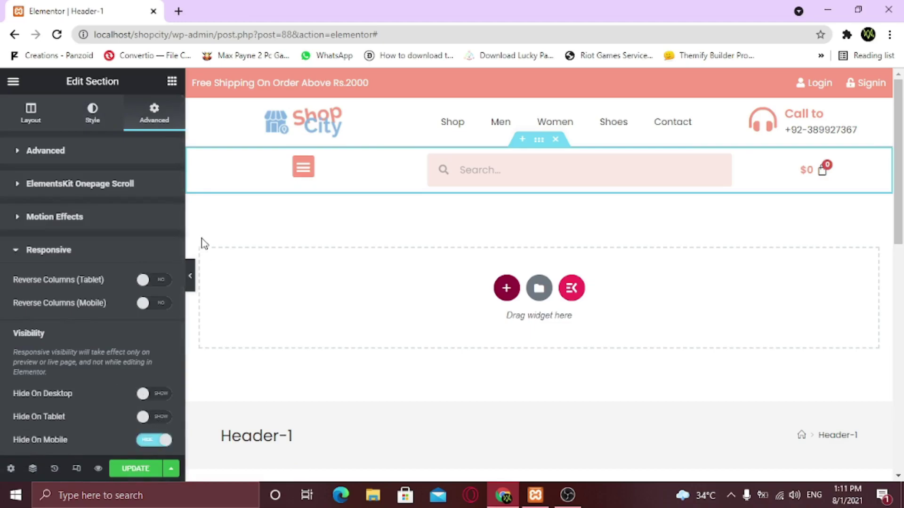
Switch to mobile Responsive Mode and preview the page without the editor panel.
left_click(193, 271)
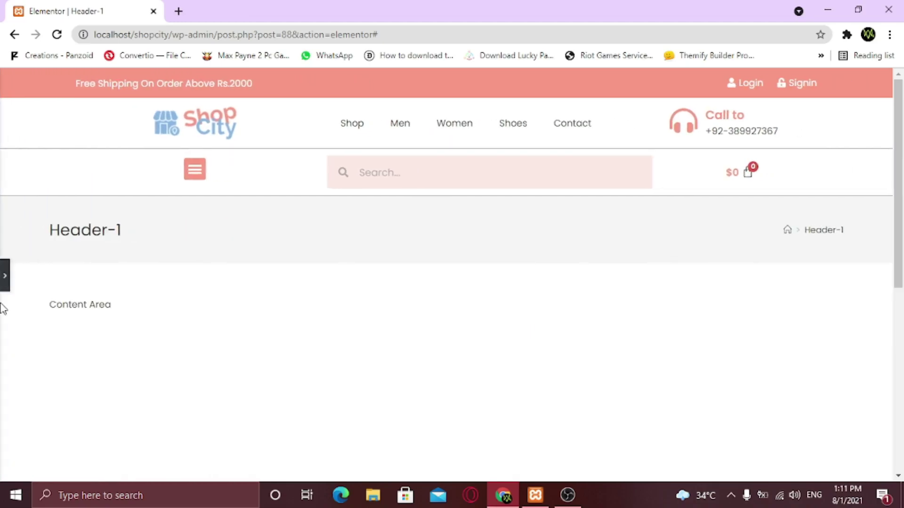
left_click(3, 285)
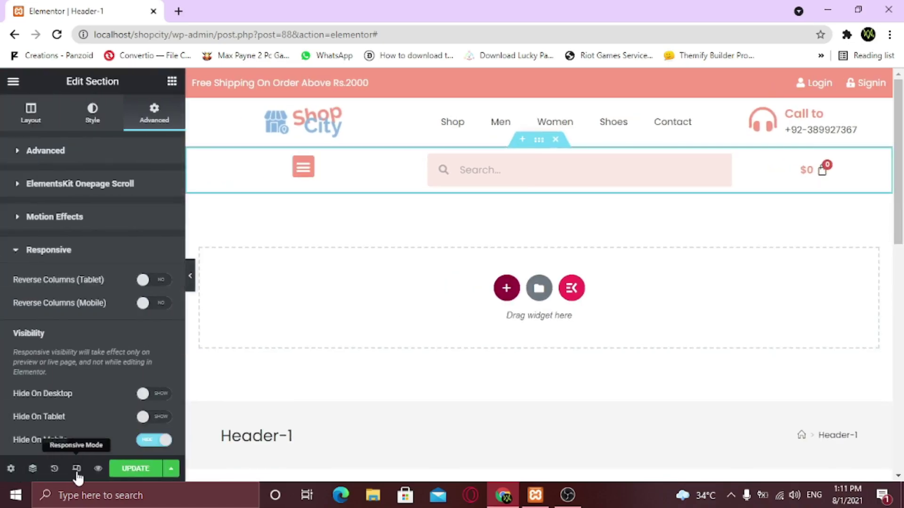
left_click(77, 469)
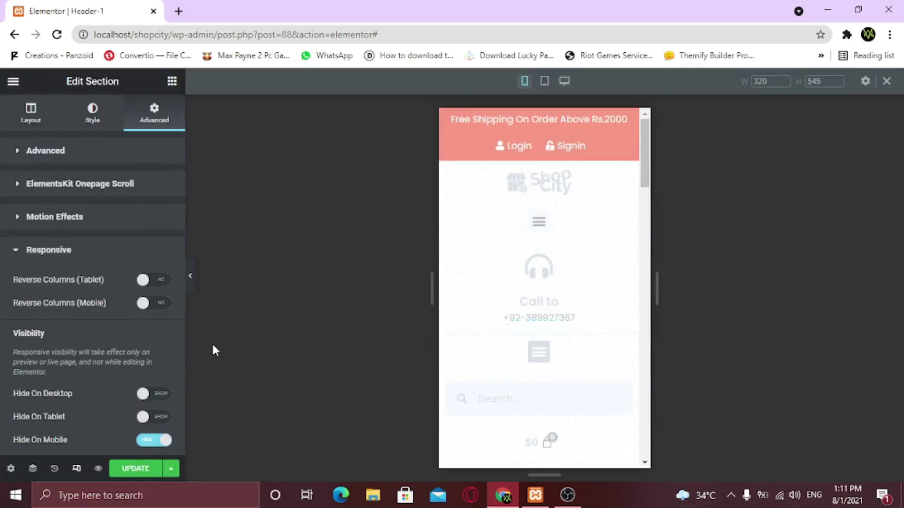
left_click(190, 278)
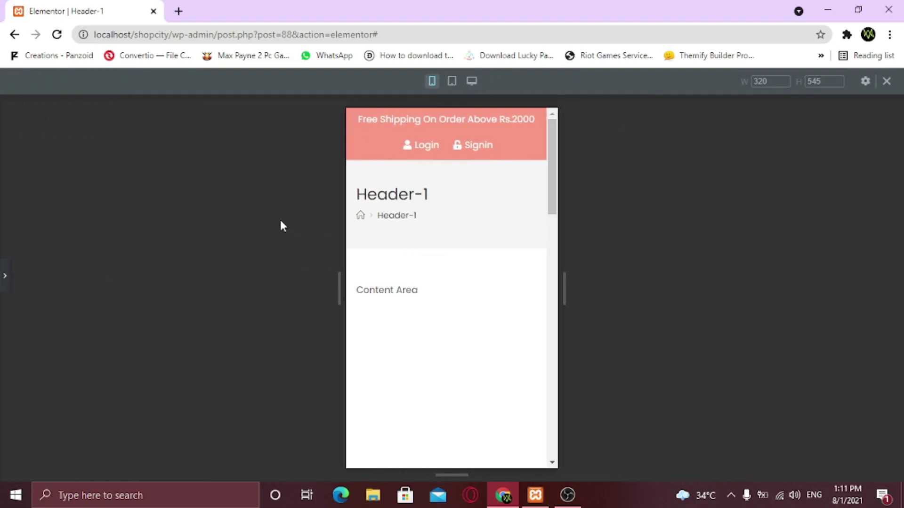
left_click(3, 287)
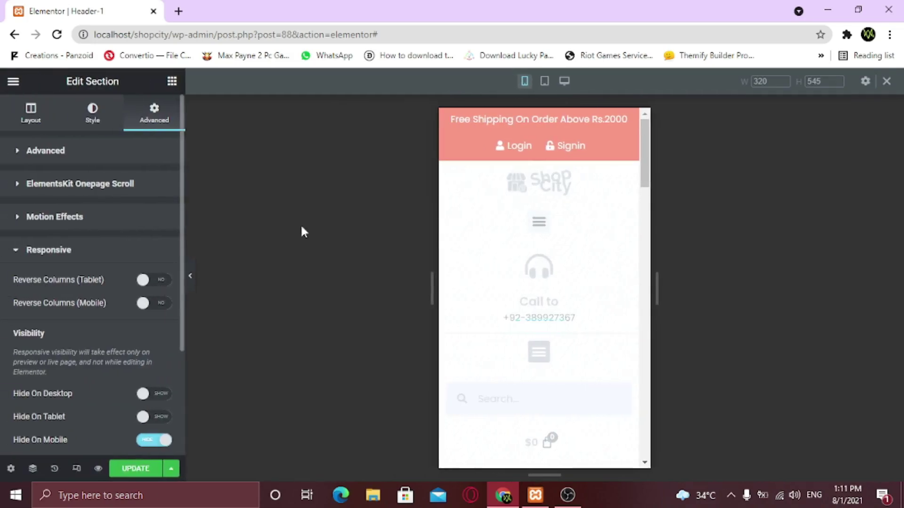
left_click(583, 202)
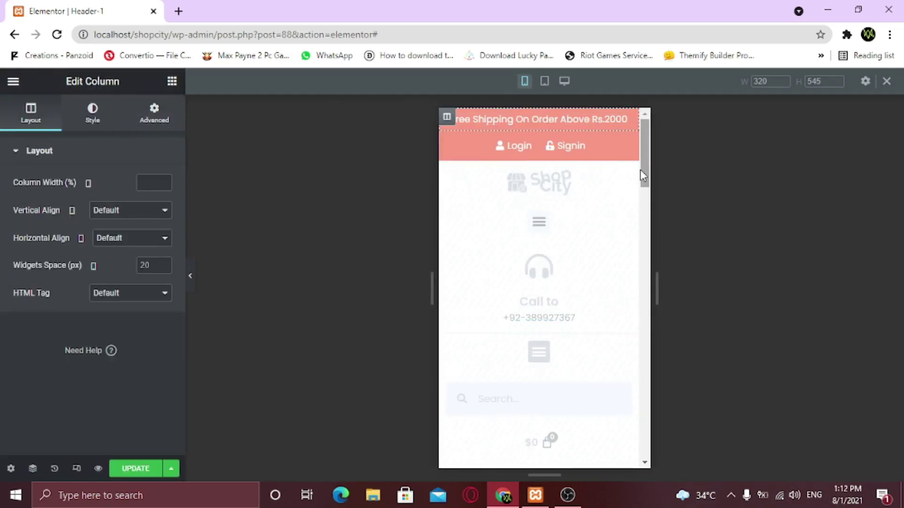
Insert a new two-column section beneath the hidden header rows in the mobile preview.
left_click_drag(642, 175, 646, 219)
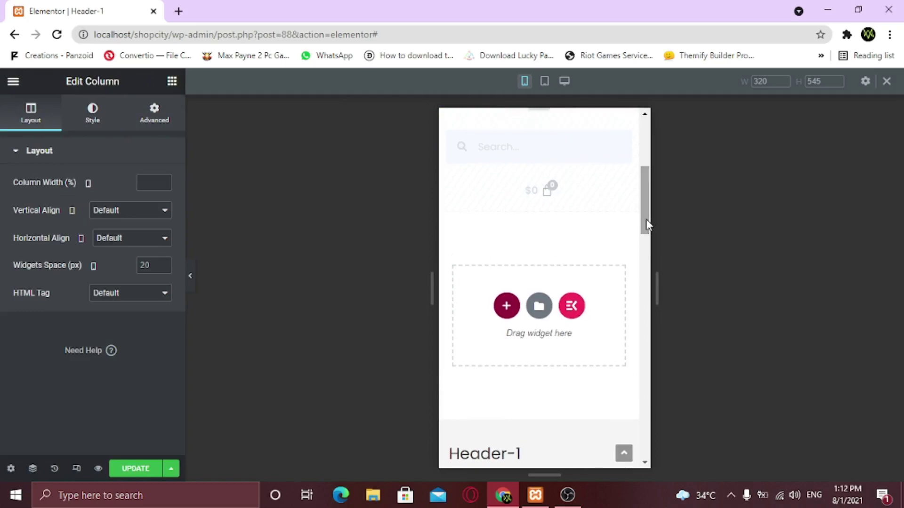
left_click(506, 314)
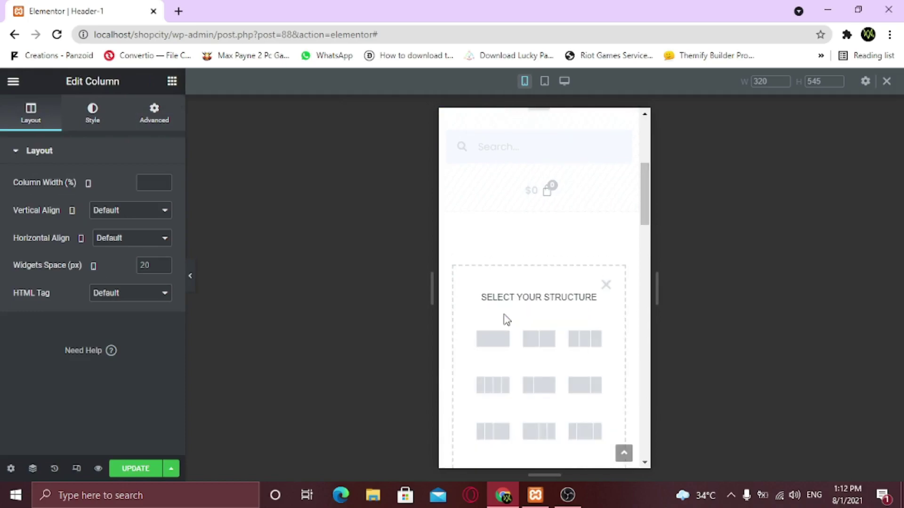
left_click(528, 342)
mouse_move(645, 236)
left_mouse_down()
mouse_move(650, 170)
mouse_move(648, 227)
left_mouse_up()
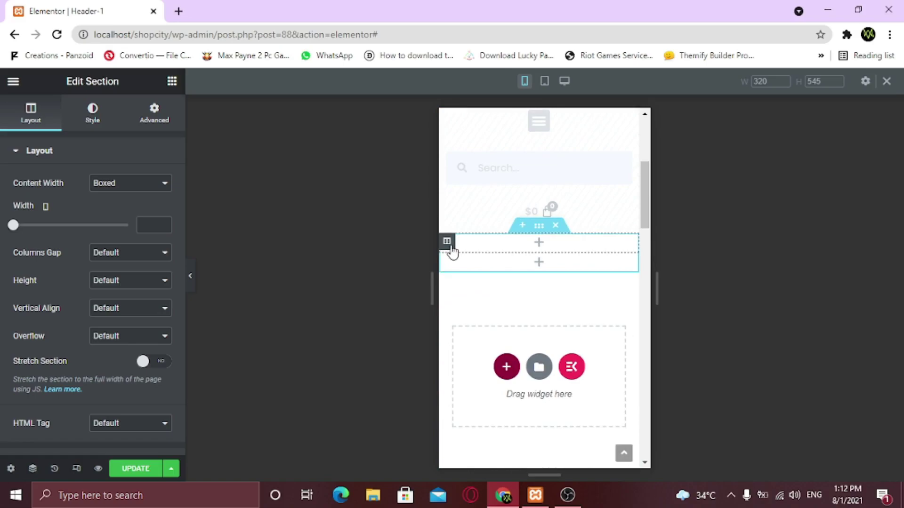
left_click(447, 244)
Set the Column Width of both new columns to 50.
type("50")
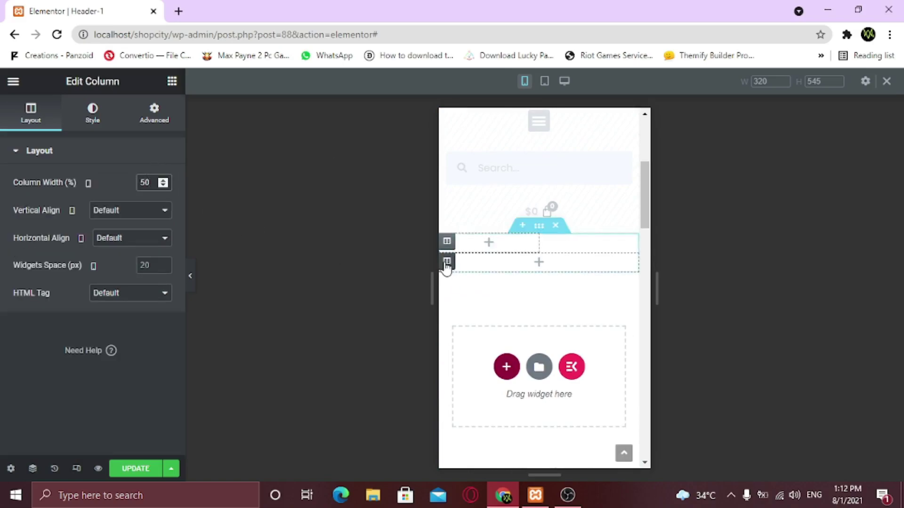
left_click(447, 262)
type("50")
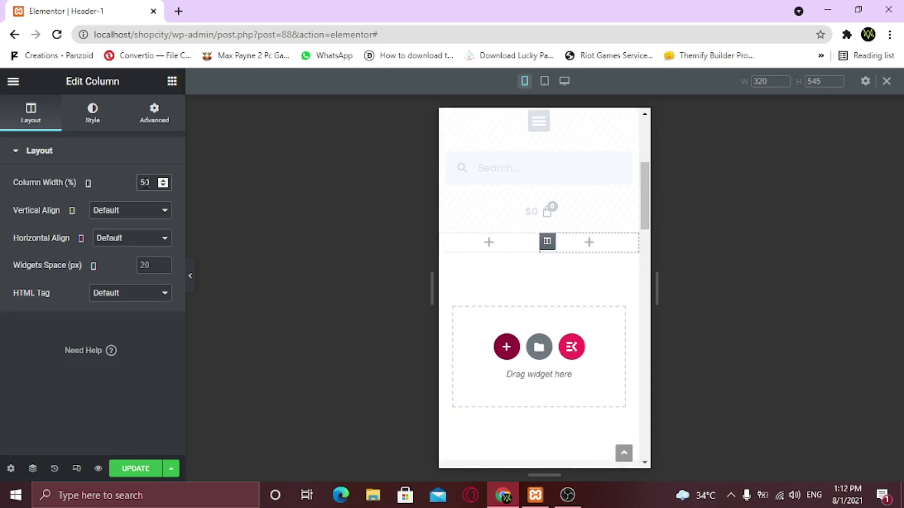
Drag the Site Logo widget into the left column.
left_click(171, 81)
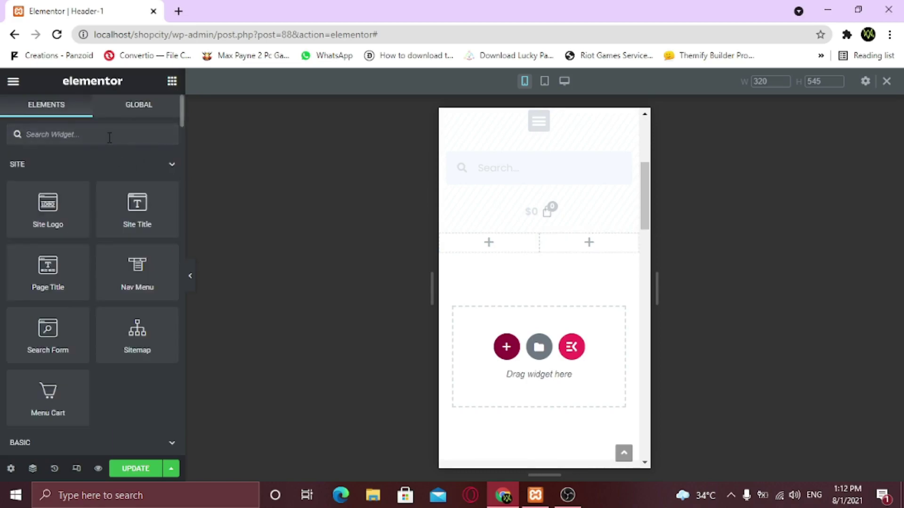
type("i")
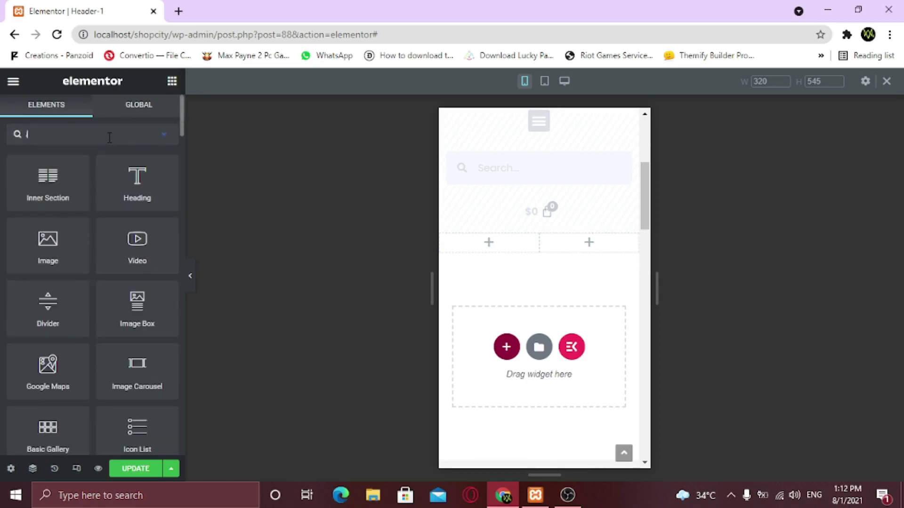
key("BackSpace")
left_click_drag(48, 207, 499, 241)
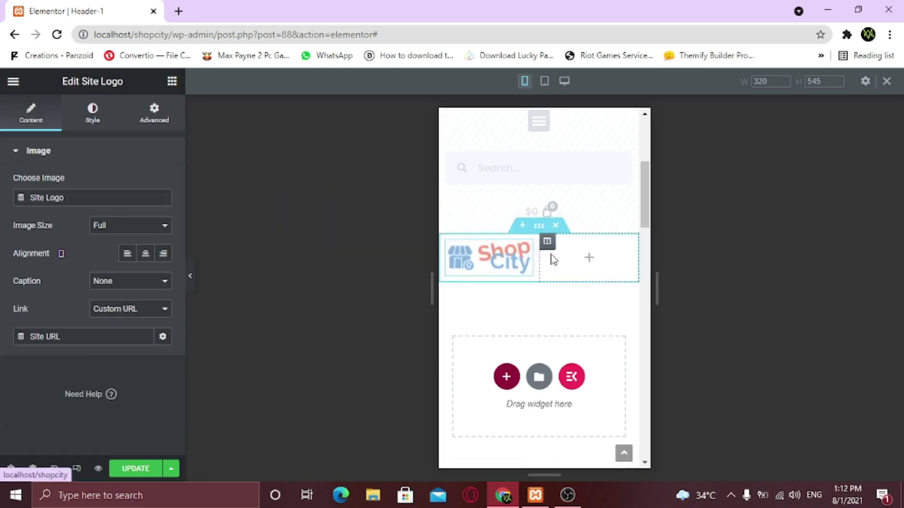
Place a Nav Menu widget in the right column and set that column's Vertical Align to Middle.
left_click(171, 82)
left_click_drag(152, 262, 608, 249)
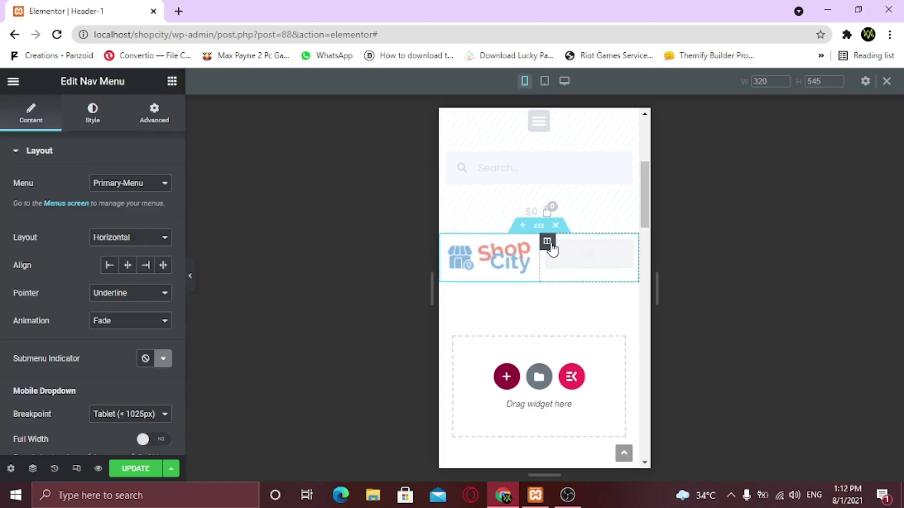
left_click(547, 241)
left_click(113, 213)
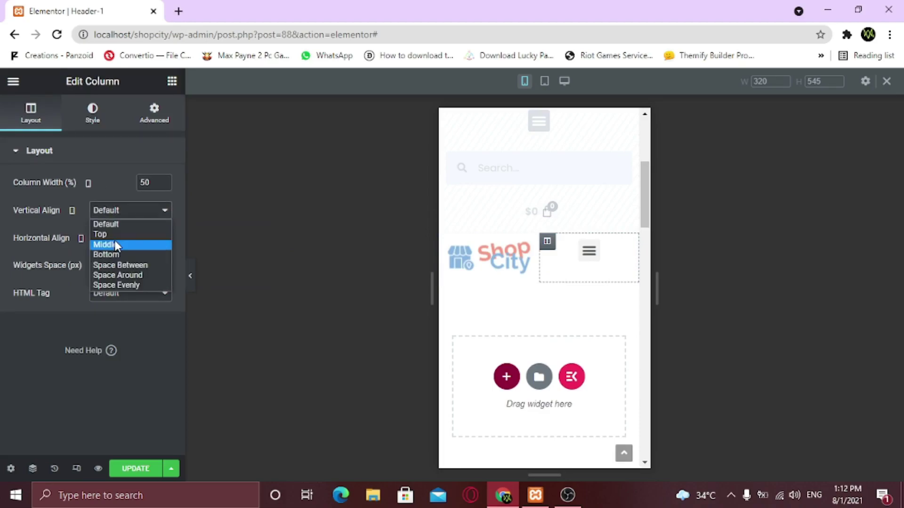
left_click(114, 242)
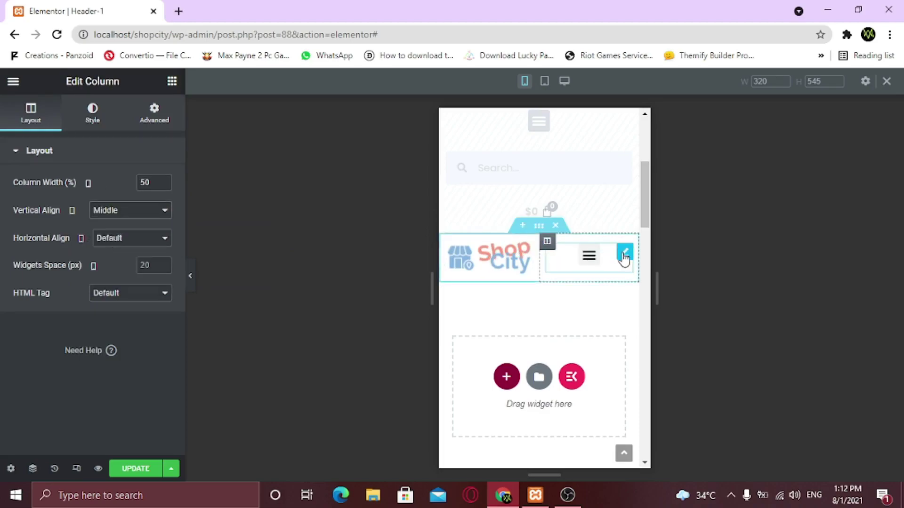
left_click(624, 251)
left_click(92, 113)
Set the main menu typography font to Poppins.
left_click(163, 183)
left_click(127, 245)
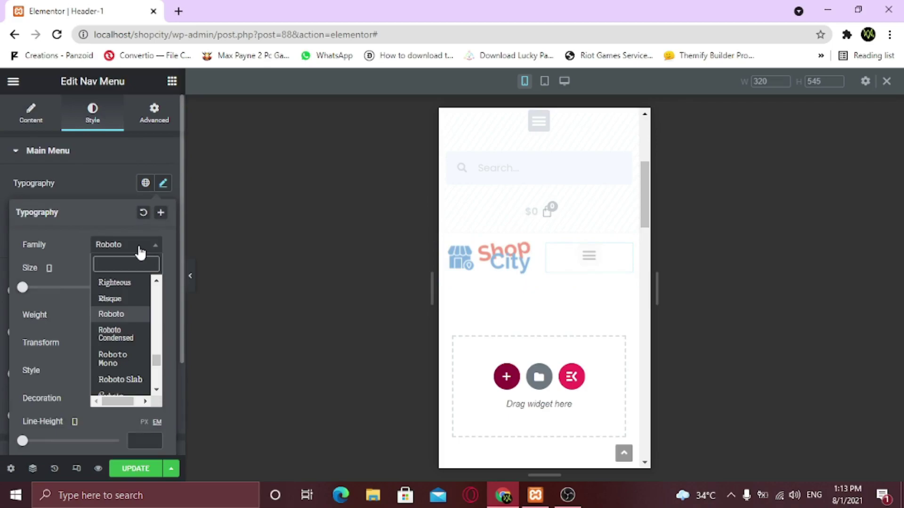
left_click(135, 255)
left_click(93, 210)
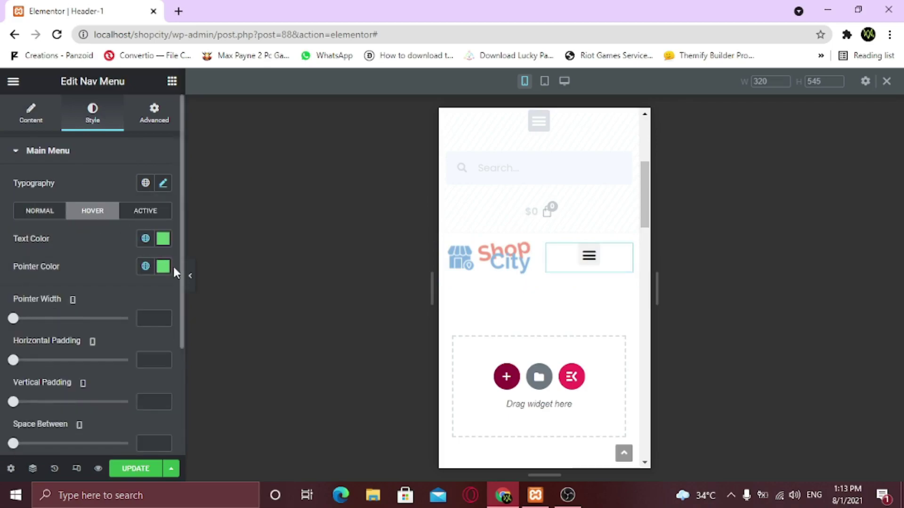
Change the menu's hover text colour to salmon using hex value 89080.
left_click(31, 113)
left_click(92, 113)
left_click(92, 211)
left_click(163, 238)
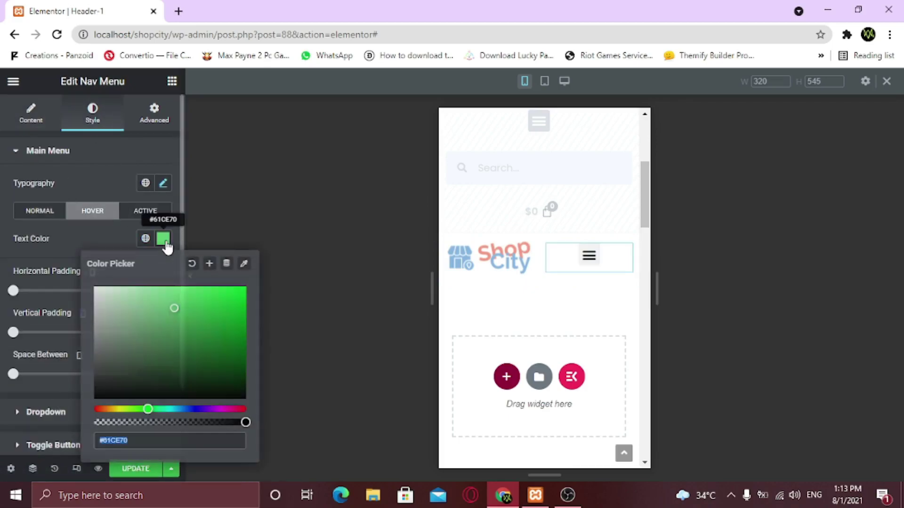
key("BackSpace")
key("BackSpace")
key("BackSpace")
key("BackSpace")
key("BackSpace")
key("BackSpace")
type("89080")
left_click(71, 235)
Set the normal menu text colour to black, checking the mobile menu in the preview.
left_click(589, 255)
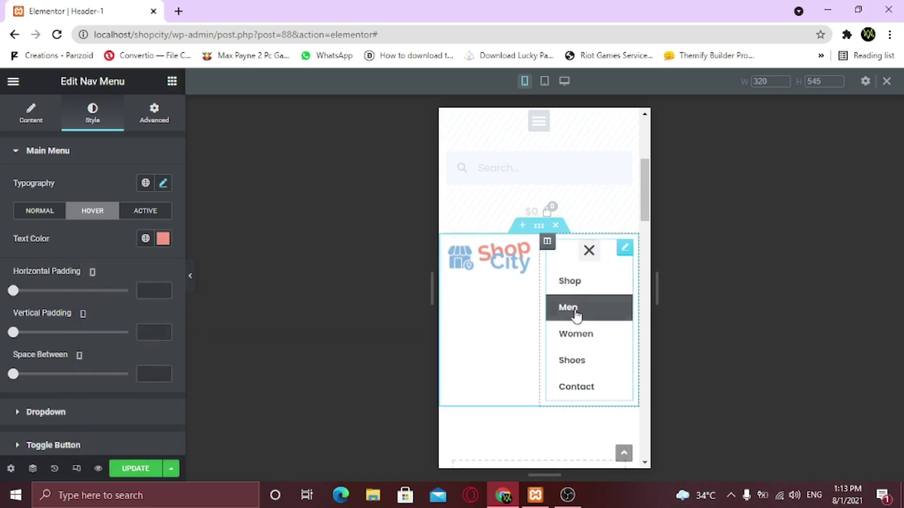
left_click(590, 256)
left_click(39, 210)
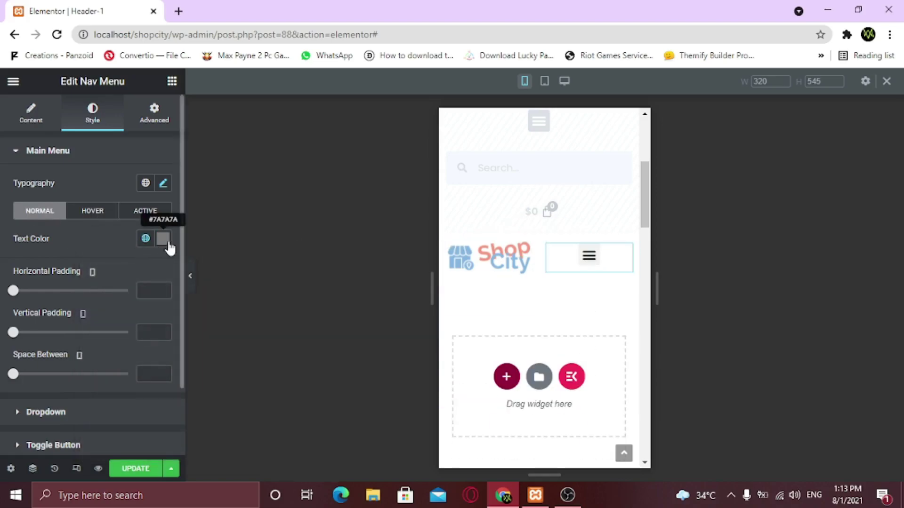
left_click(163, 239)
left_click(587, 259)
left_click(587, 259)
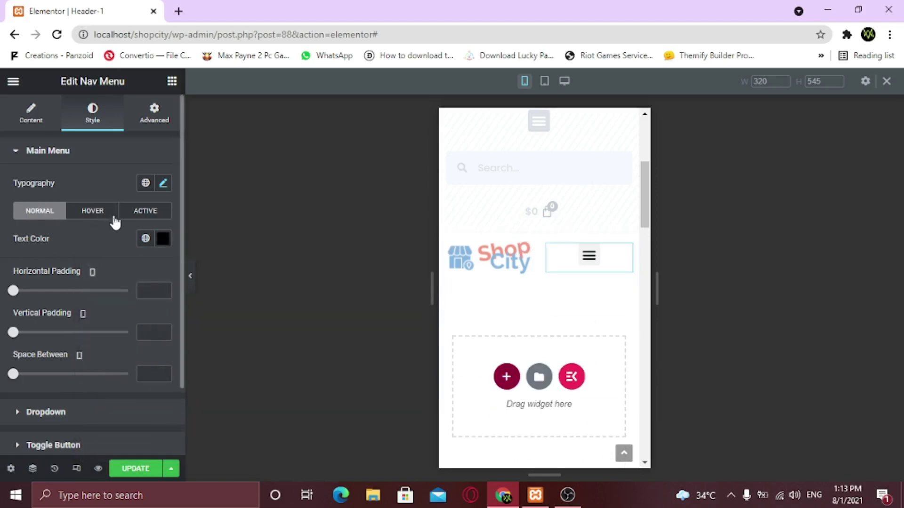
Give the dropdown Poppins typography and a #f89984 background colour.
scroll(184, 266, "down", 1)
left_click(45, 377)
left_click(163, 329)
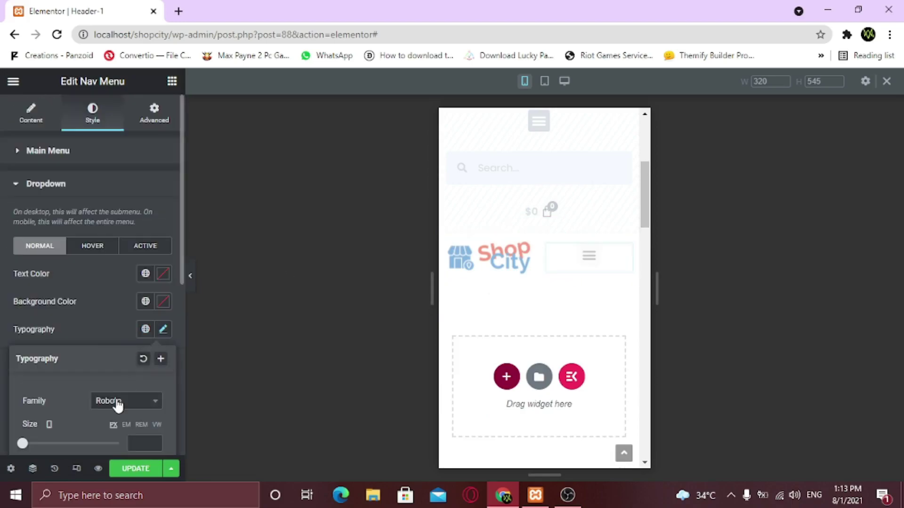
left_click(124, 402)
type("pop")
key("Return")
left_click(163, 302)
type("#f89984")
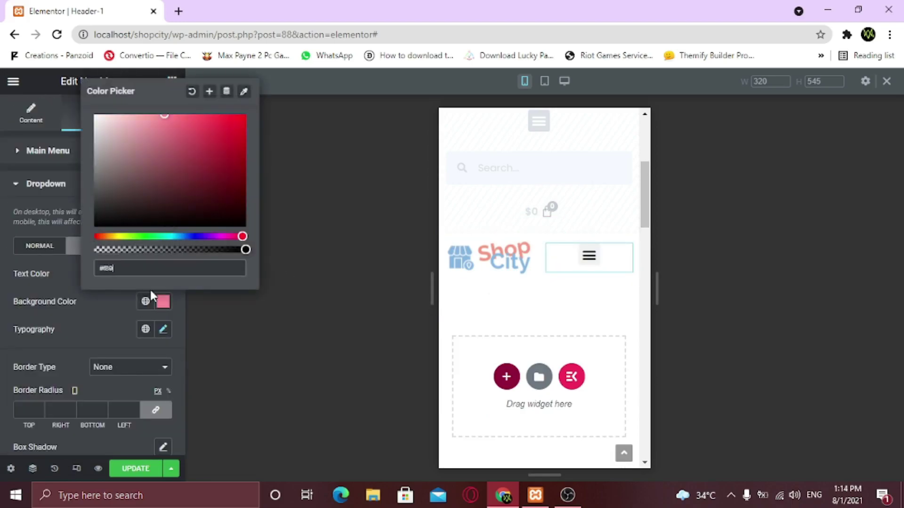
left_click(588, 255)
Set the Toggle Button background colour to light pink (#FBD3D3).
left_click(90, 327)
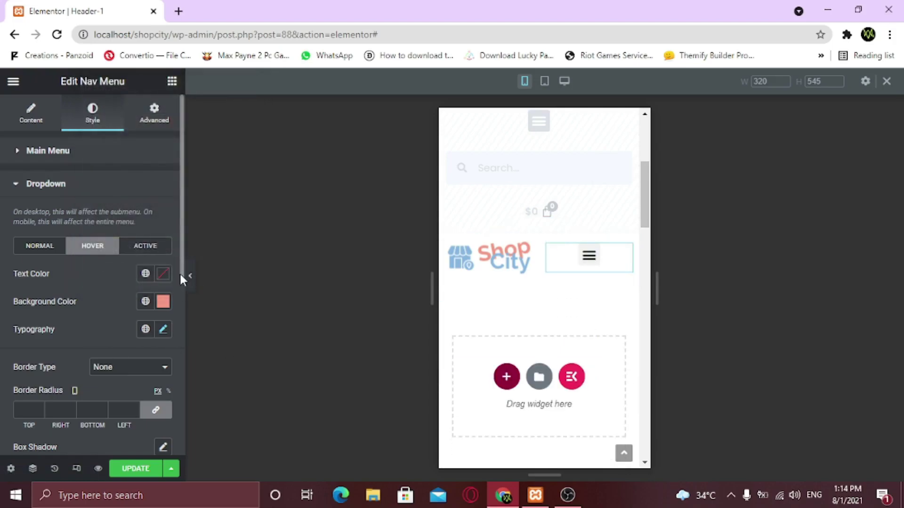
left_click_drag(183, 277, 189, 404)
left_click(53, 445)
left_click(163, 305)
left_click_drag(95, 207, 117, 120)
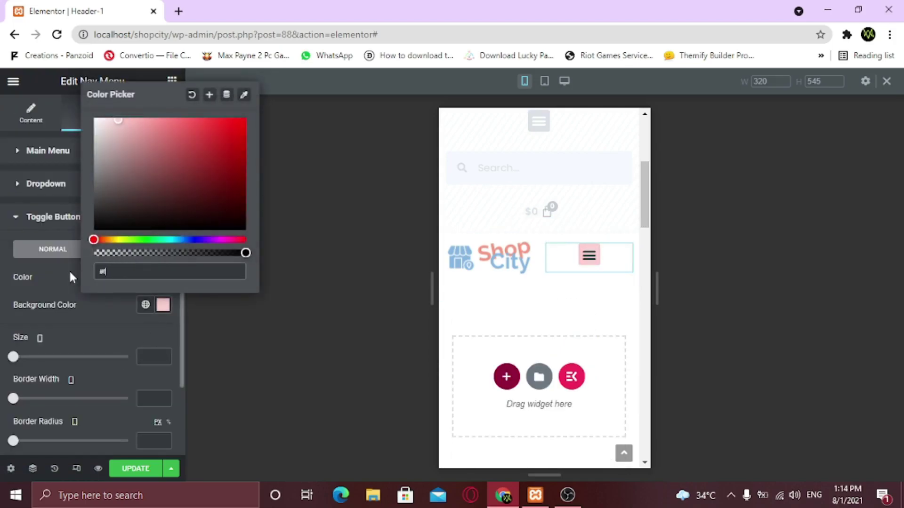
left_click(174, 290)
Add another two-column section below the logo and hamburger row.
left_click(191, 276)
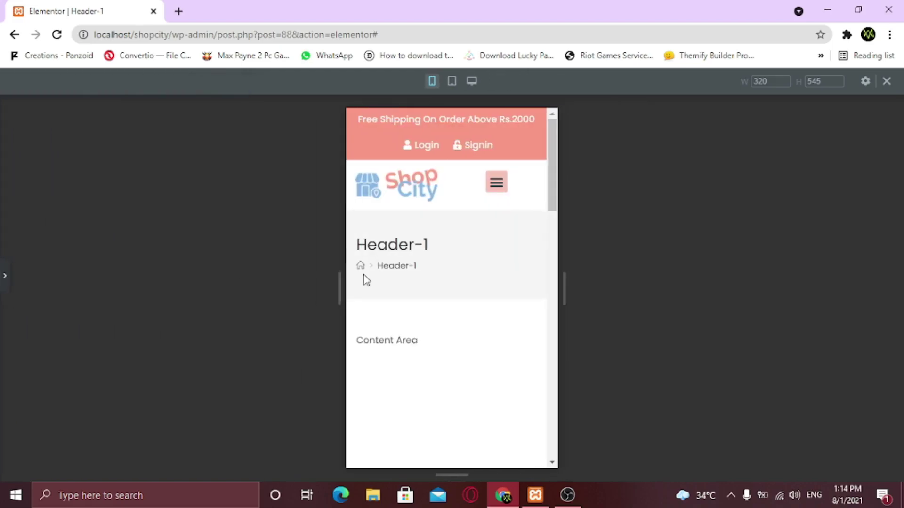
left_click(5, 275)
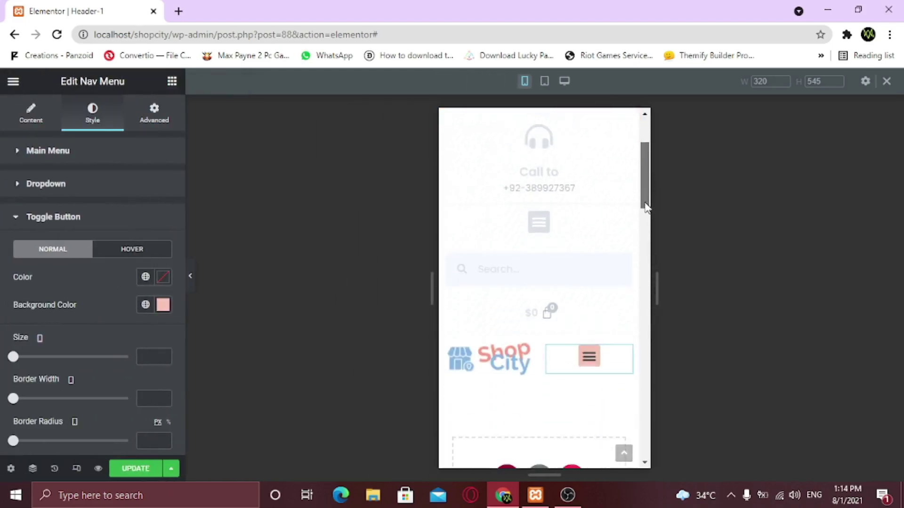
left_click(506, 366)
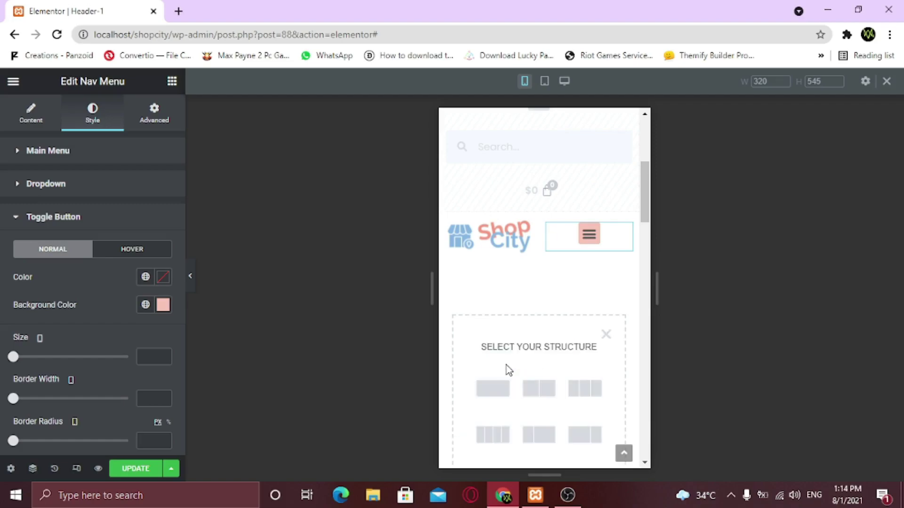
left_click(537, 395)
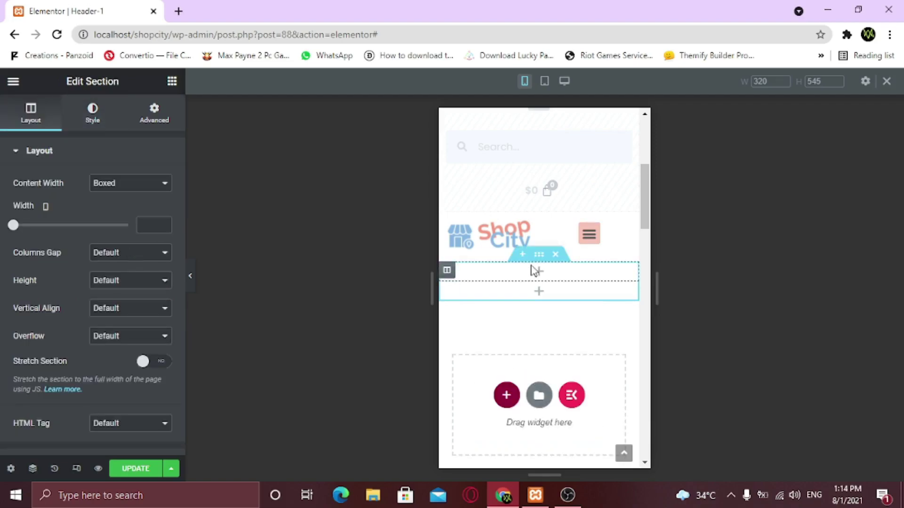
Set both new columns to 50% width and search the widgets for 'searc'.
left_click(447, 270)
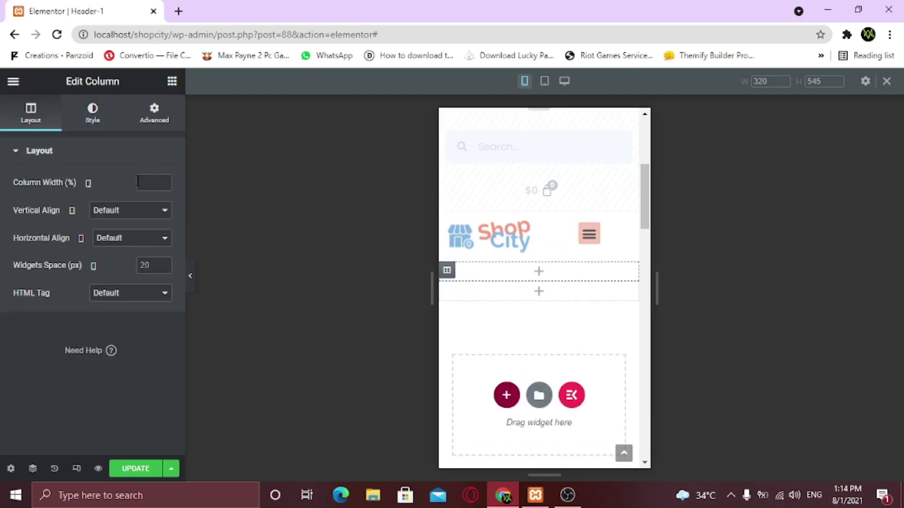
type("50")
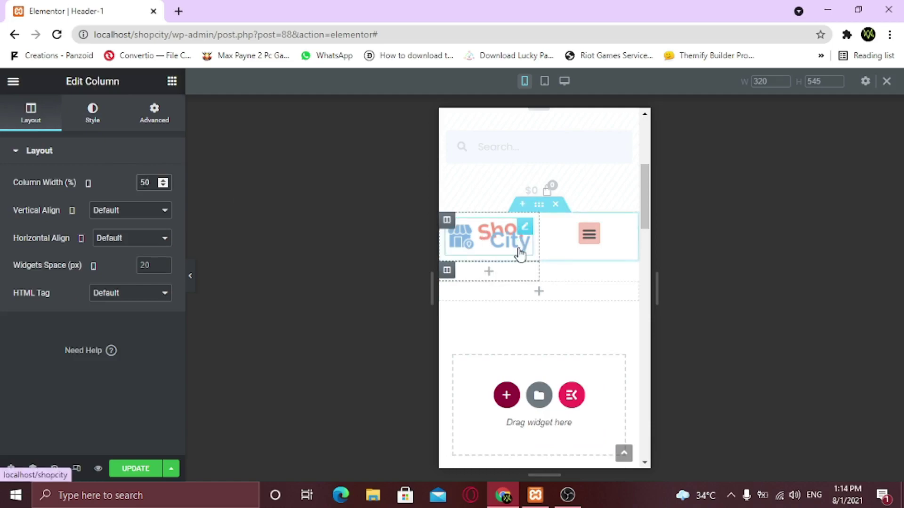
left_click(449, 294)
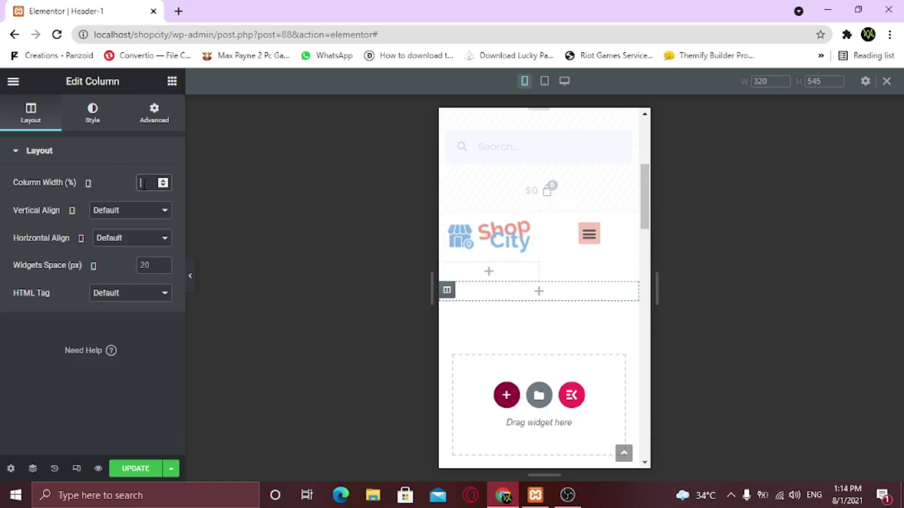
type("50")
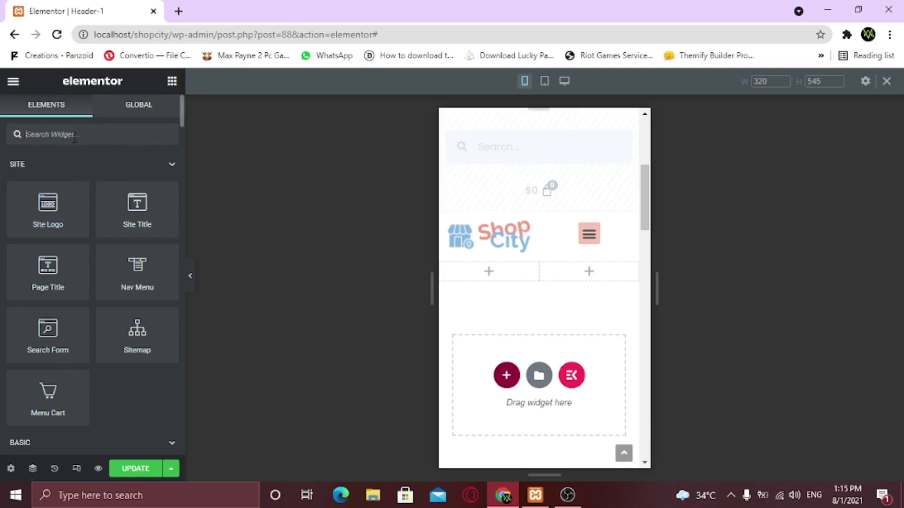
type("searc")
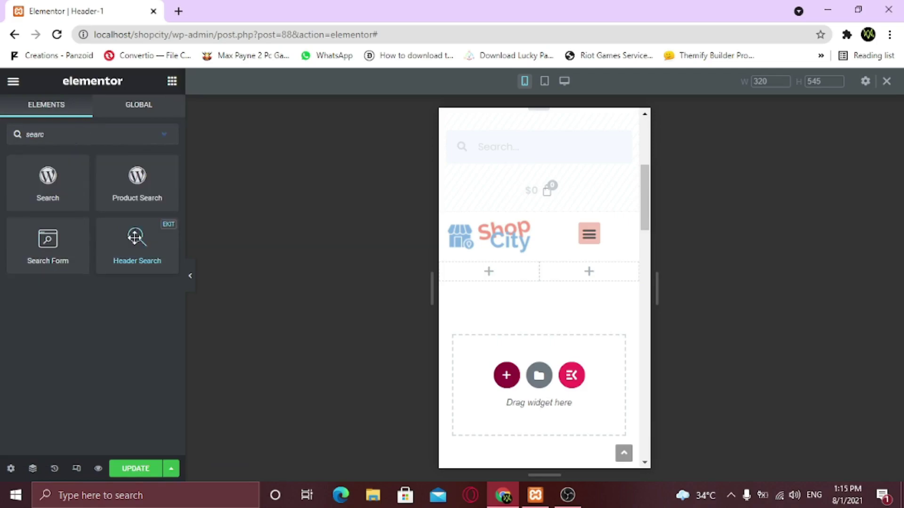
Place a Search Form in the left column with Full Screen skin and right-aligned toggle.
left_click_drag(61, 245, 533, 281)
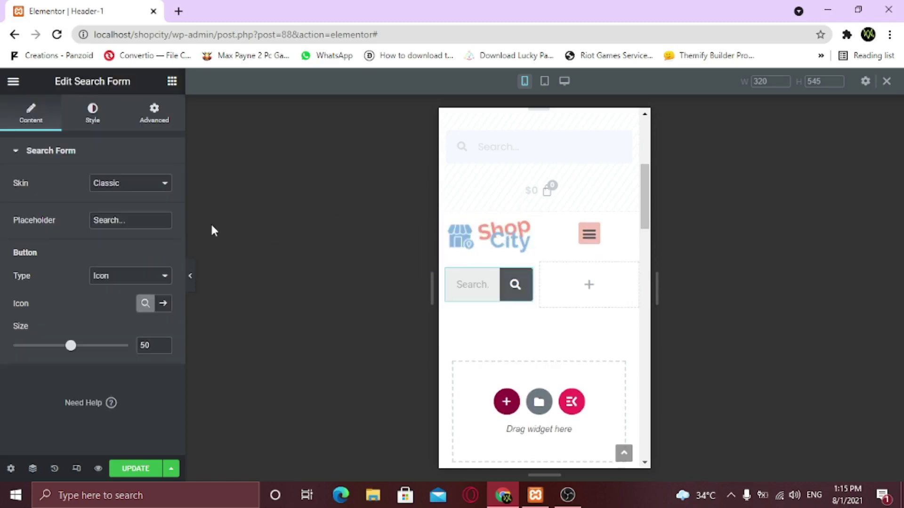
left_click(141, 184)
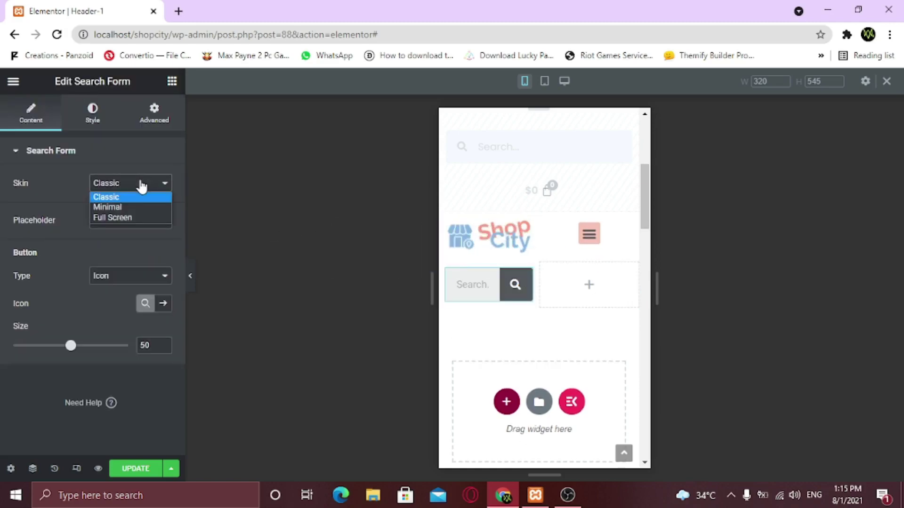
left_click(135, 215)
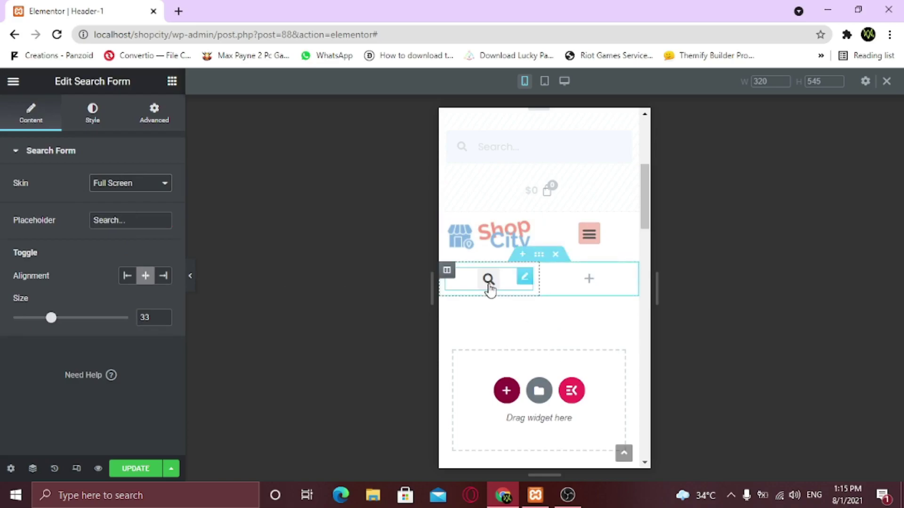
left_click(164, 277)
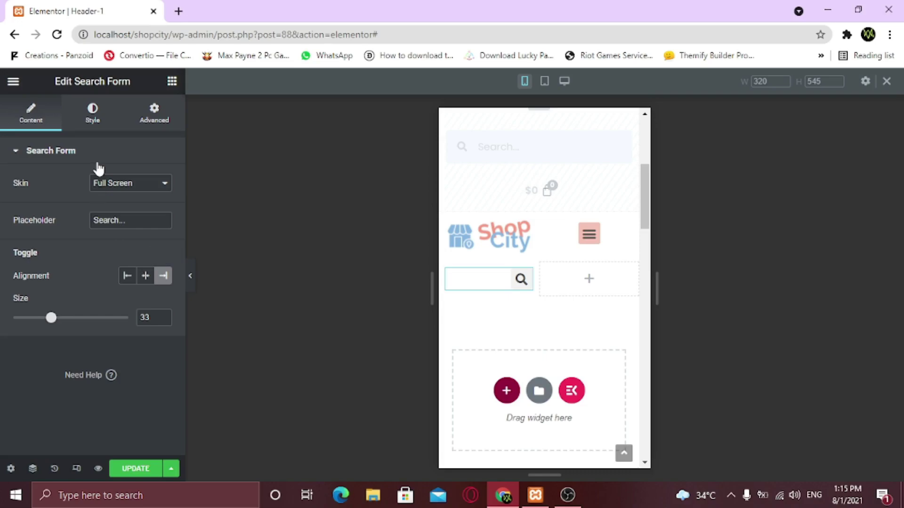
Set the search form's typography font to Poppins.
left_click(93, 113)
left_click(162, 211)
left_click(151, 273)
left_click(126, 293)
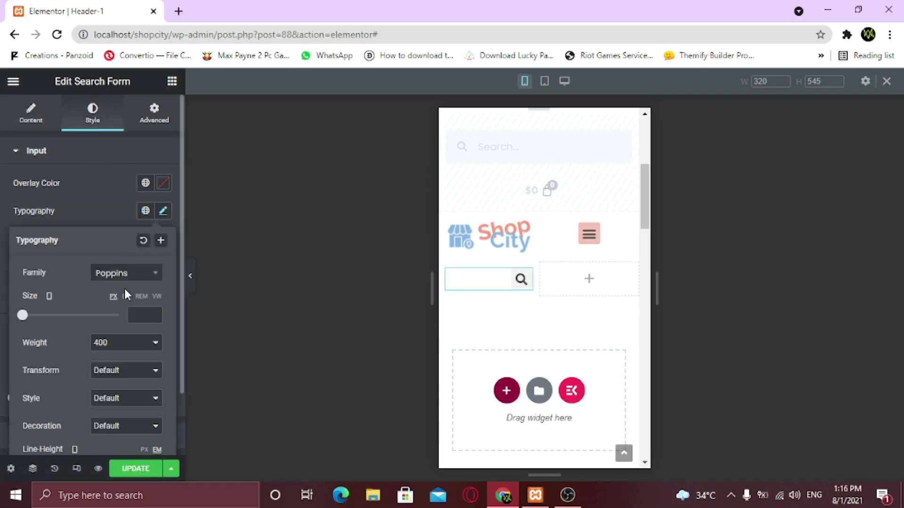
left_click(83, 208)
Give the search toggle the same pink background as the menu button.
left_click(71, 436)
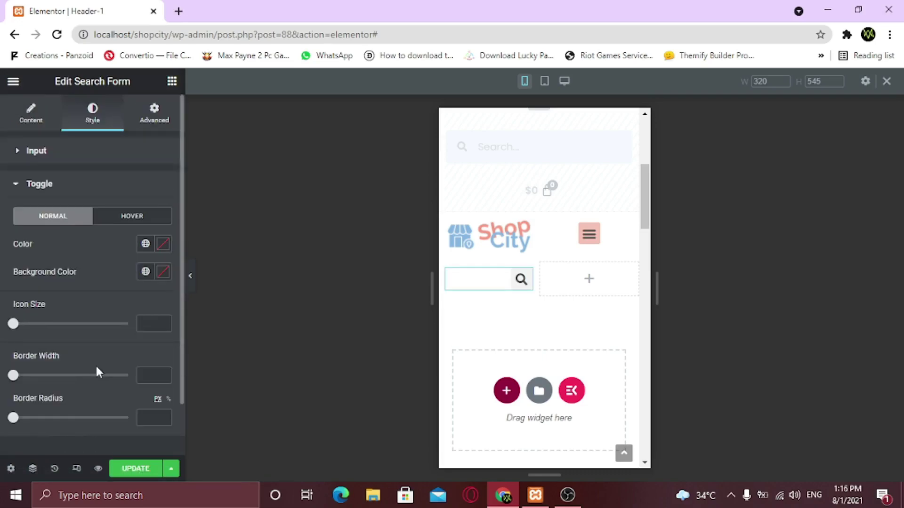
left_click(163, 272)
left_click(625, 232)
scroll(118, 306, "down", 3)
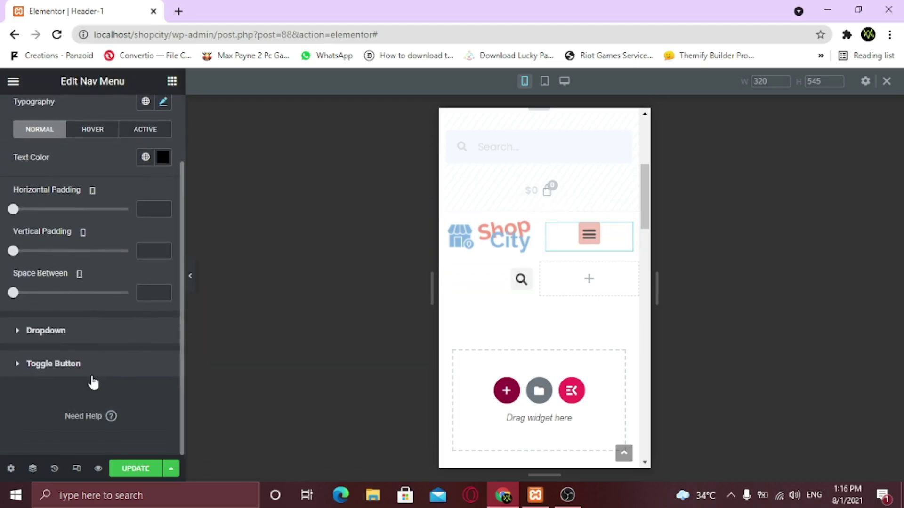
left_click(90, 372)
left_click(161, 303)
left_click(305, 282)
left_click(525, 280)
scroll(171, 262, "down", 3)
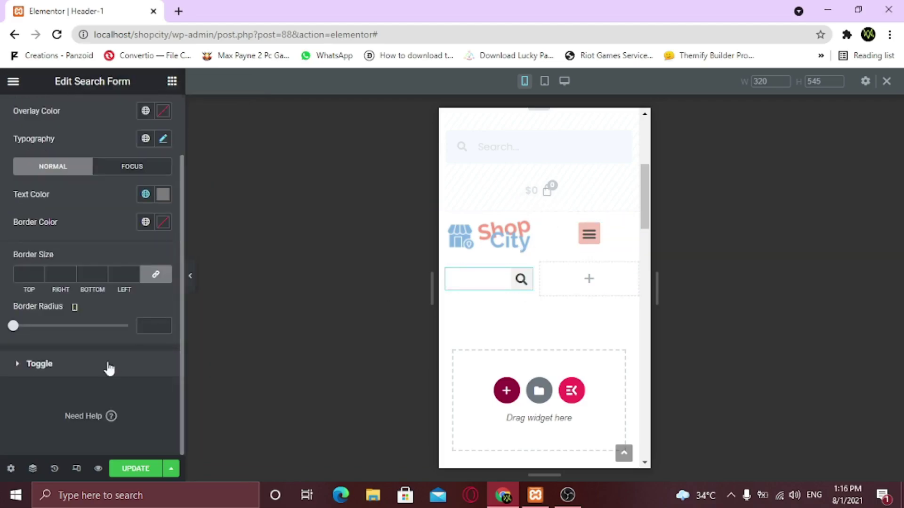
left_click(107, 367)
left_click(163, 272)
left_click(99, 306)
Drag the Menu Cart widget into the new row's empty right column.
left_click(190, 276)
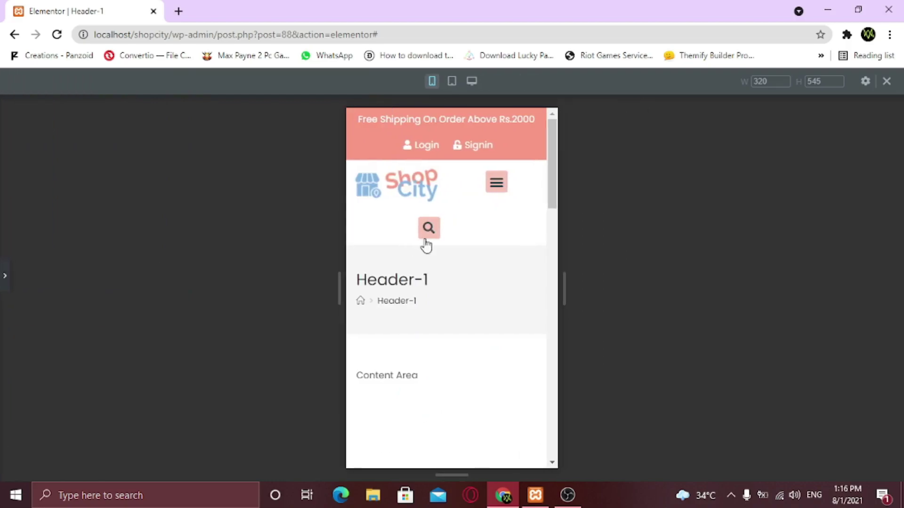
left_click(3, 277)
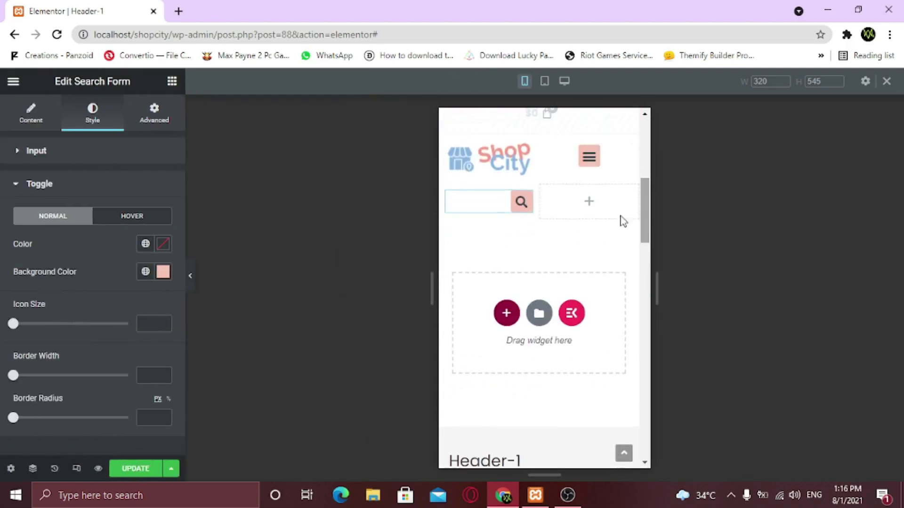
left_click(172, 85)
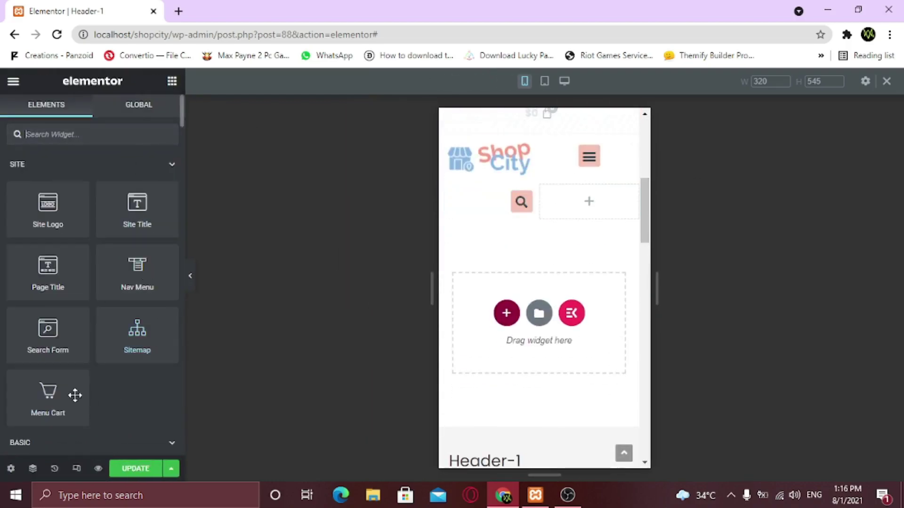
left_click_drag(73, 395, 586, 207)
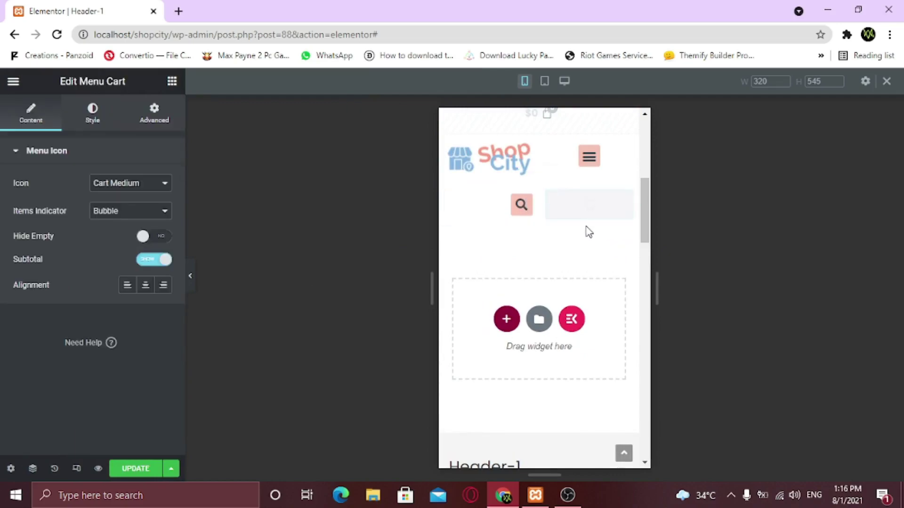
left_click(547, 192)
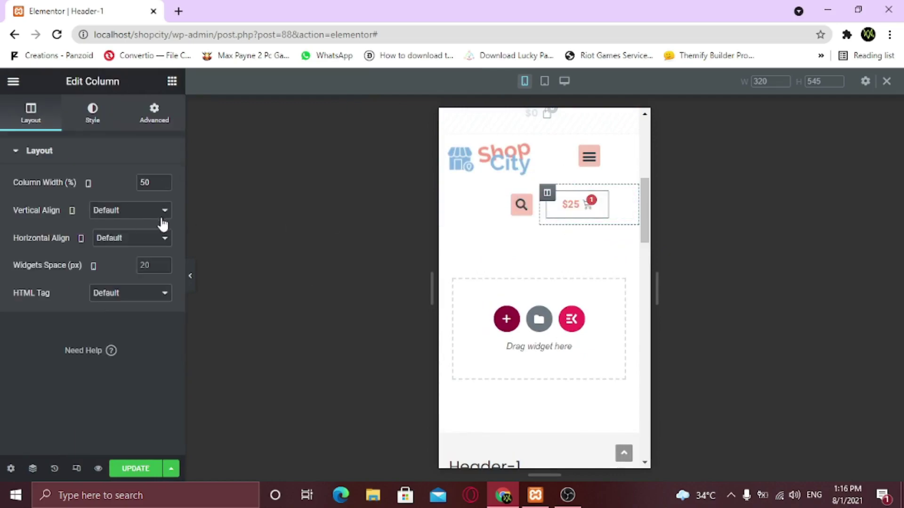
Set the cart column's Vertical Align to Middle.
left_click(147, 210)
left_click(137, 245)
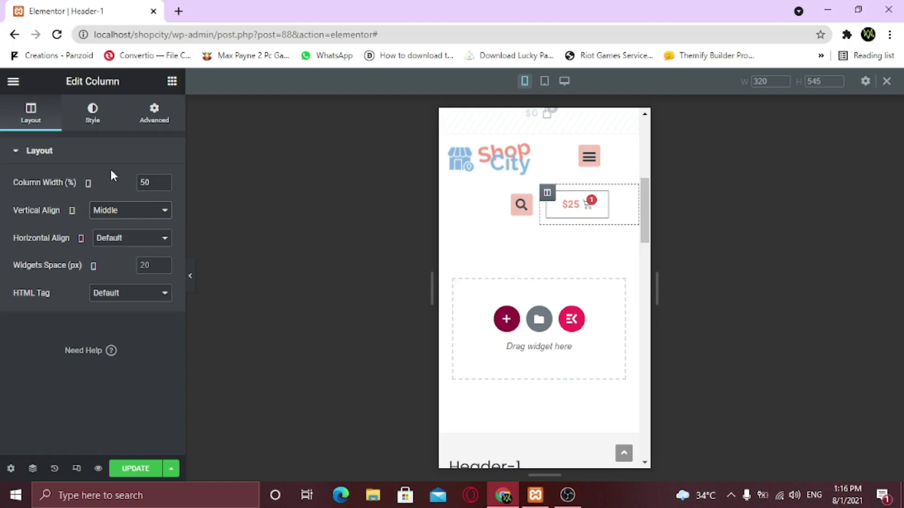
left_click(95, 119)
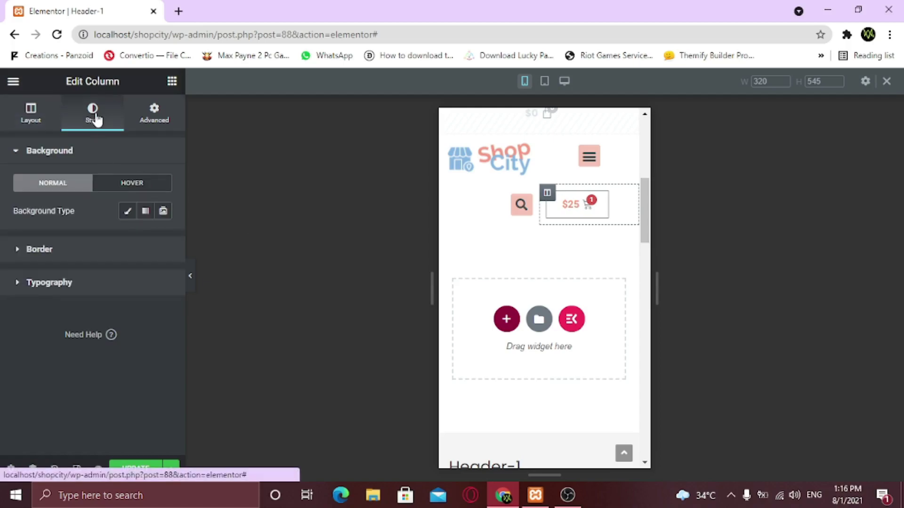
left_click(54, 120)
Make the Menu Cart icon black with Icon Size 18.
left_click(577, 203)
left_click(96, 120)
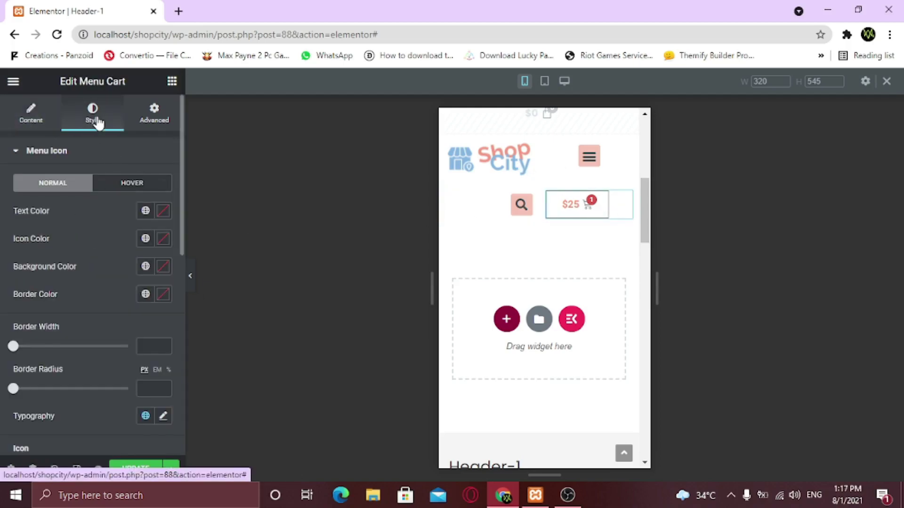
left_click(162, 238)
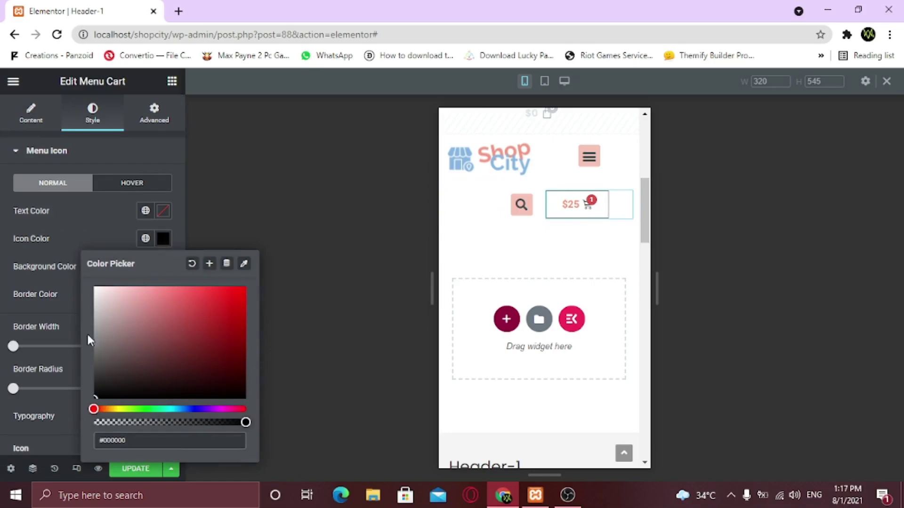
left_click(146, 346)
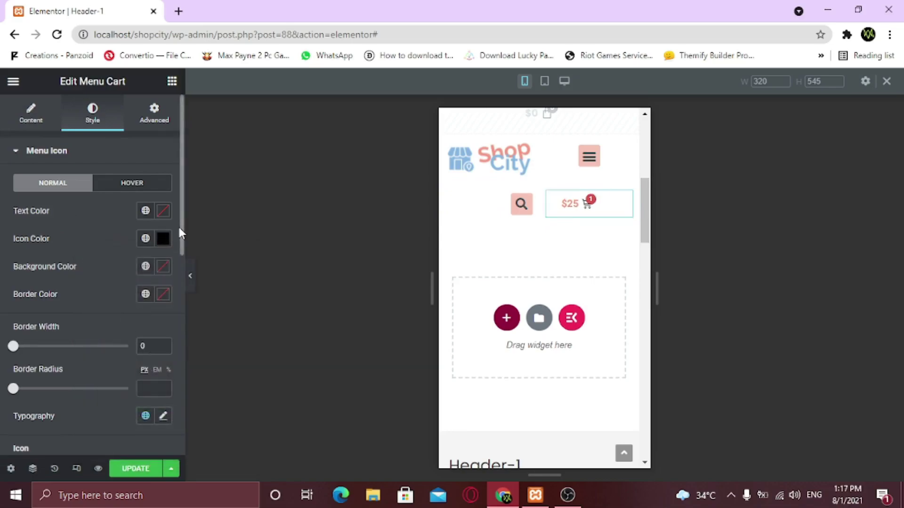
scroll(179, 254, "down", 3)
left_click(150, 329)
type("18")
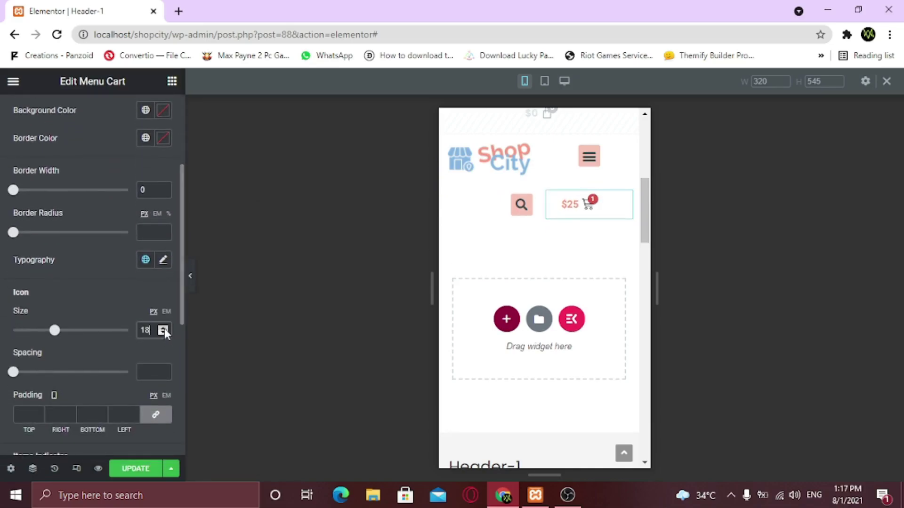
Turn off the cart's Subtotal and preview the mobile header.
scroll(176, 259, "up", 5)
left_click(30, 115)
left_click(147, 259)
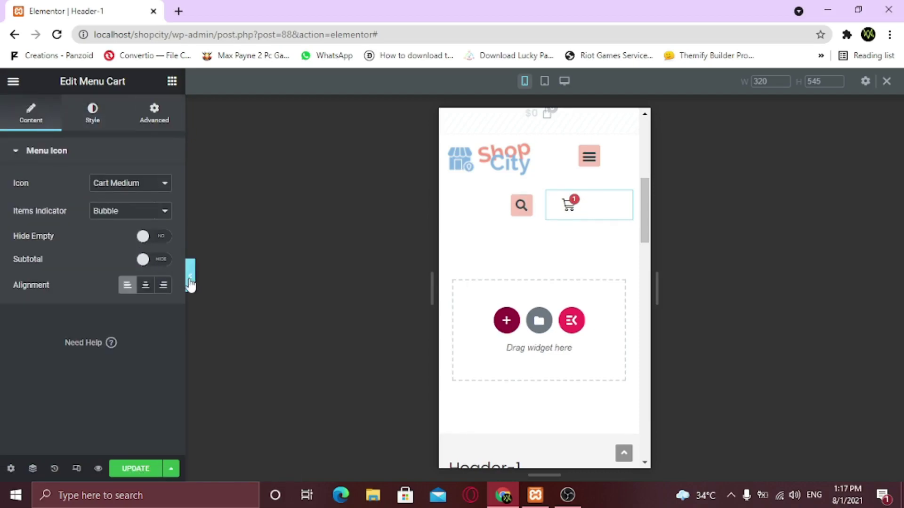
left_click(190, 282)
left_click(5, 275)
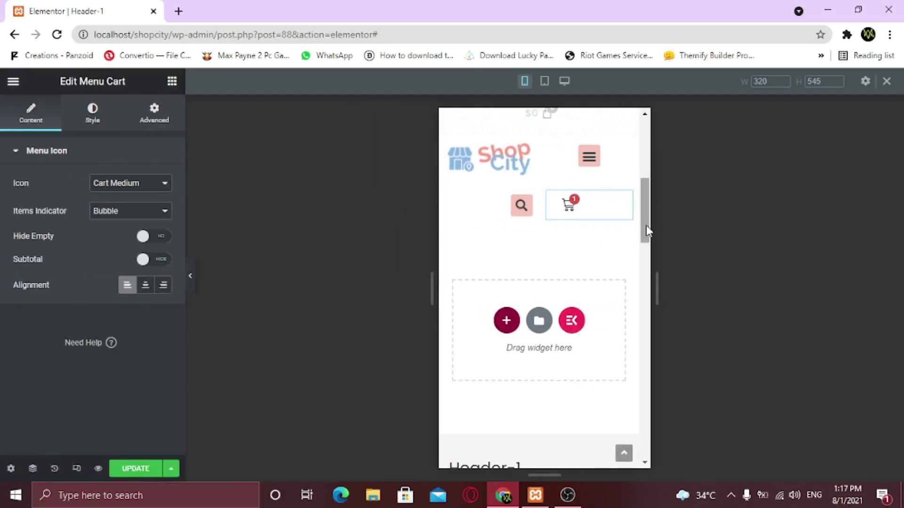
left_click_drag(646, 226, 645, 209)
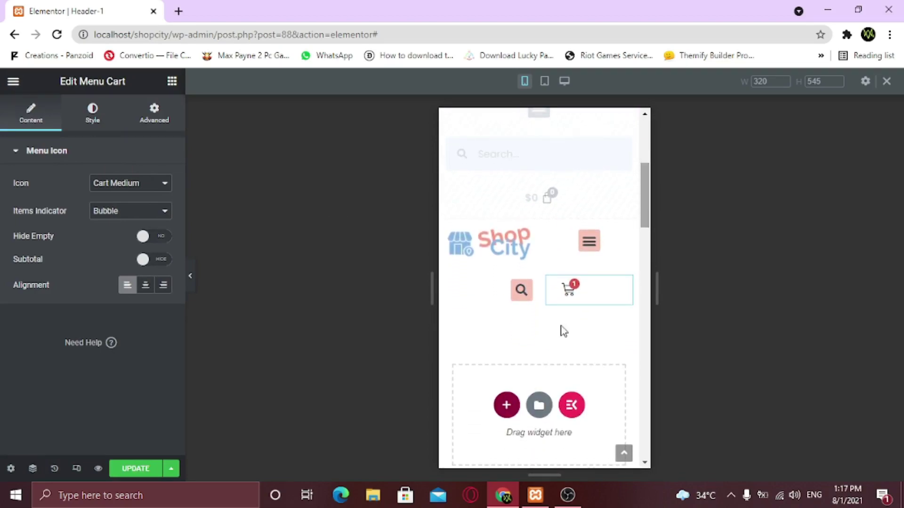
Duplicate the logo-and-menu section, discarding a stray new two-column section.
left_click(506, 404)
left_click(543, 323)
left_click(555, 267)
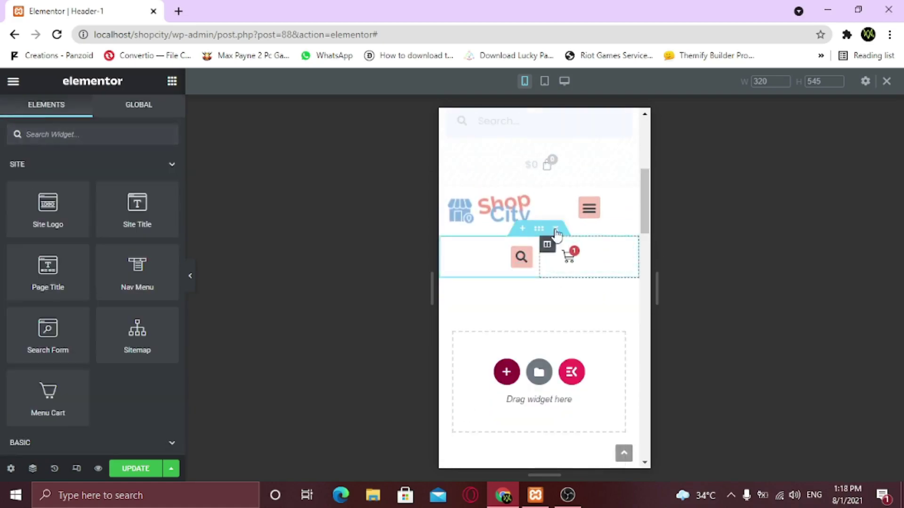
right_click(542, 186)
left_click(572, 210)
Empty the copied row and move the Search Form and Menu Cart into it.
right_click(534, 205)
left_click(567, 389)
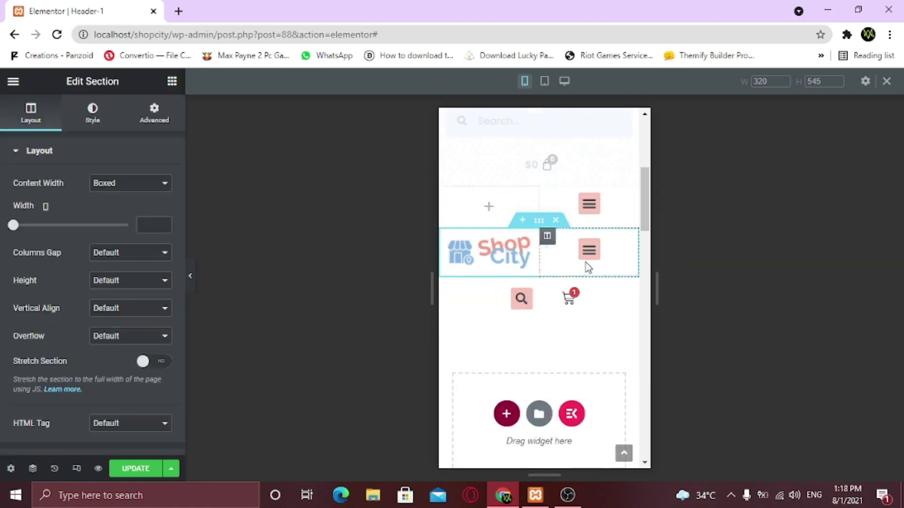
right_click(620, 263)
left_click(631, 393)
left_click_drag(521, 299, 490, 204)
left_click_drag(569, 299, 589, 206)
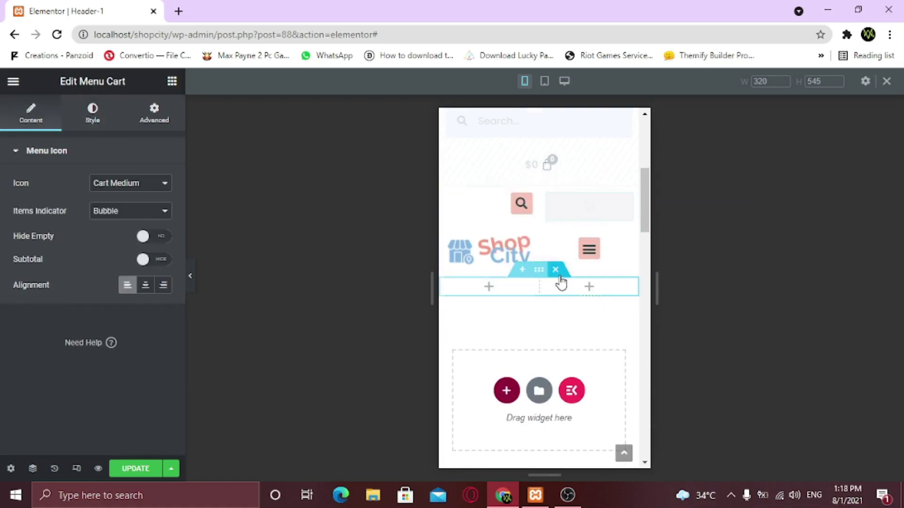
left_click(556, 269)
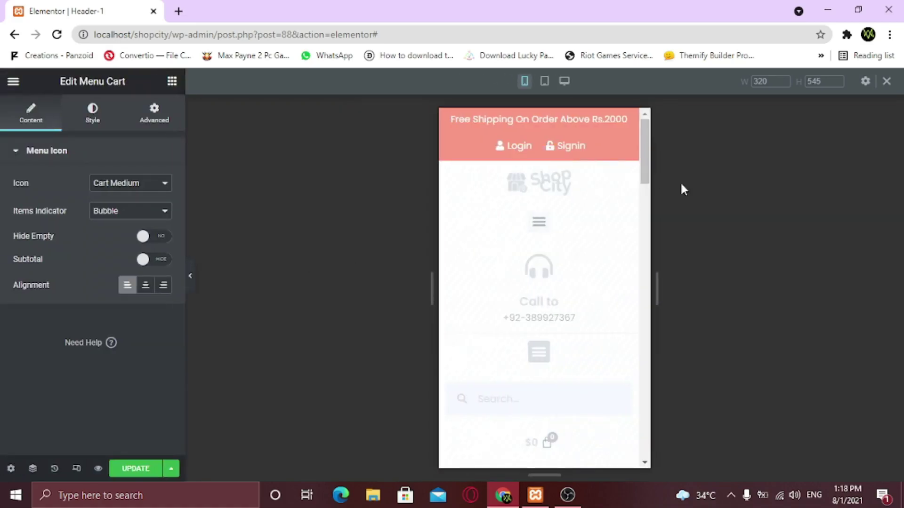
Right-align the ShopCity logo and set its width to 75, previewing the header.
scroll(539, 282, "down", 5)
left_click(484, 246)
left_click(161, 252)
left_click(92, 113)
left_click_drag(14, 198, 89, 205)
left_click(190, 275)
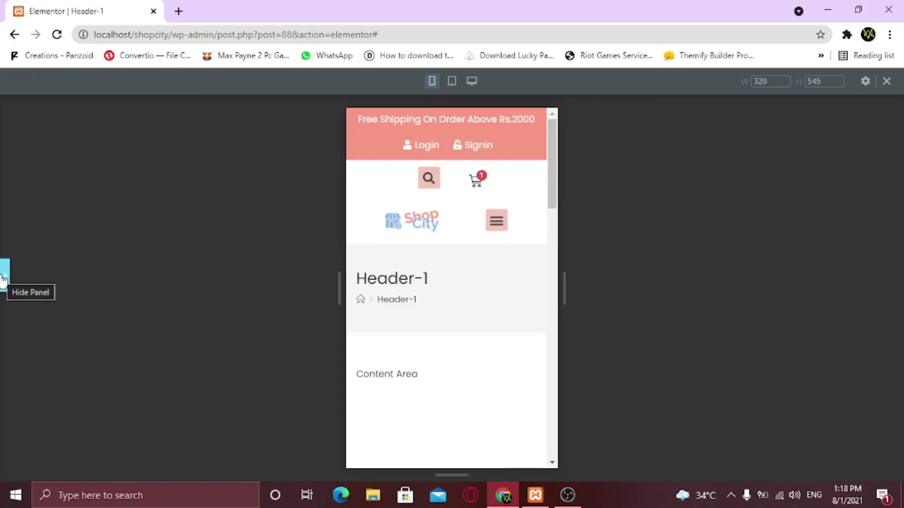
left_click(2, 280)
left_click(163, 197)
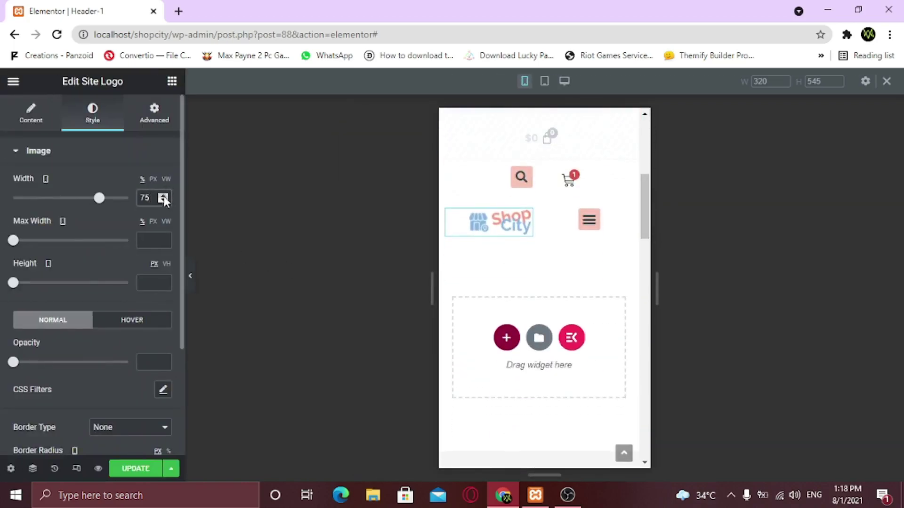
left_click(190, 275)
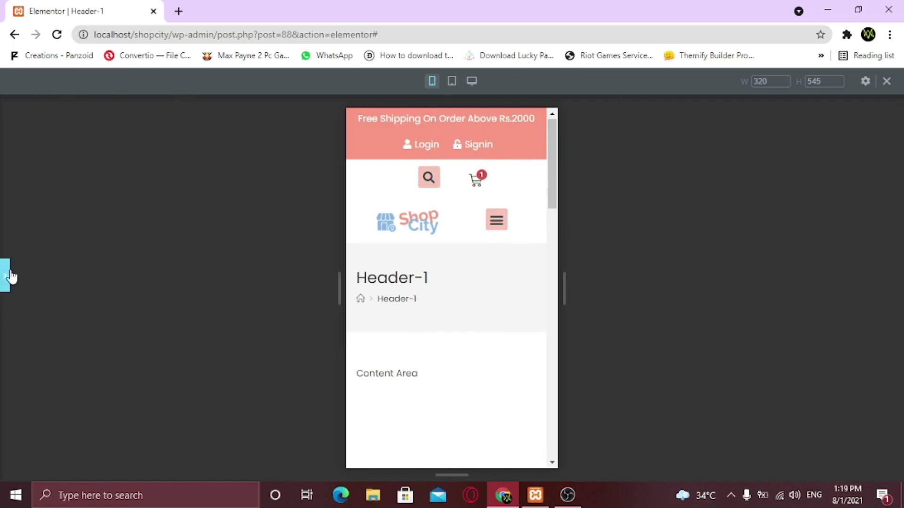
left_click(5, 275)
Set the right column width to 30, add a column and place the hamburger menu beside the cart.
left_click(447, 170)
left_click(507, 167)
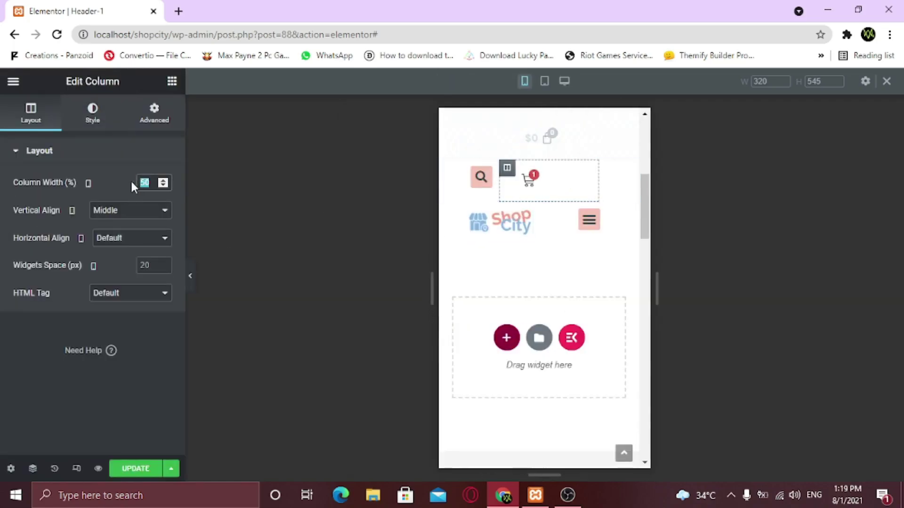
type("30")
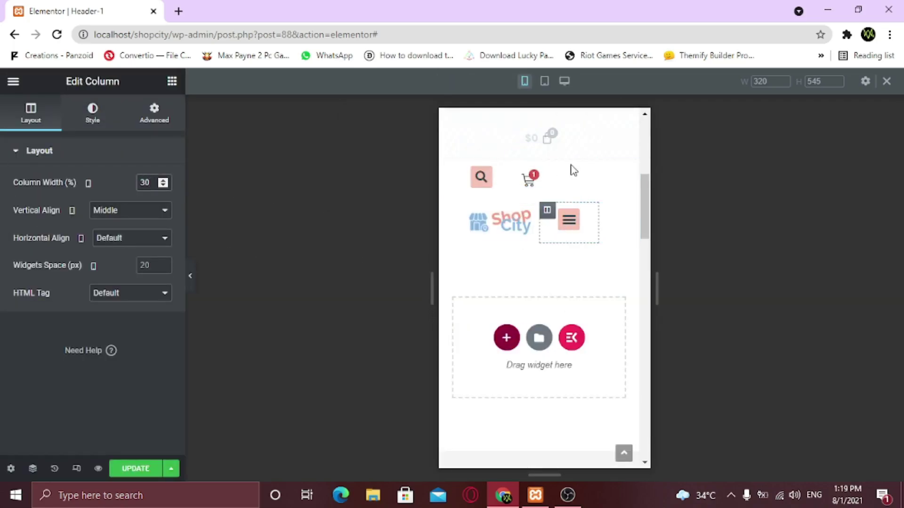
right_click(512, 172)
left_click(565, 226)
right_click(619, 180)
key("Escape")
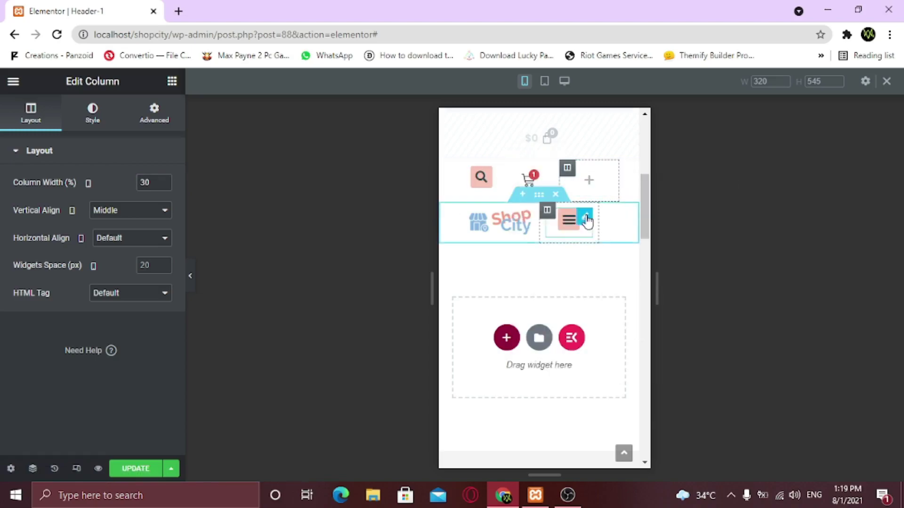
left_click_drag(586, 220, 589, 179)
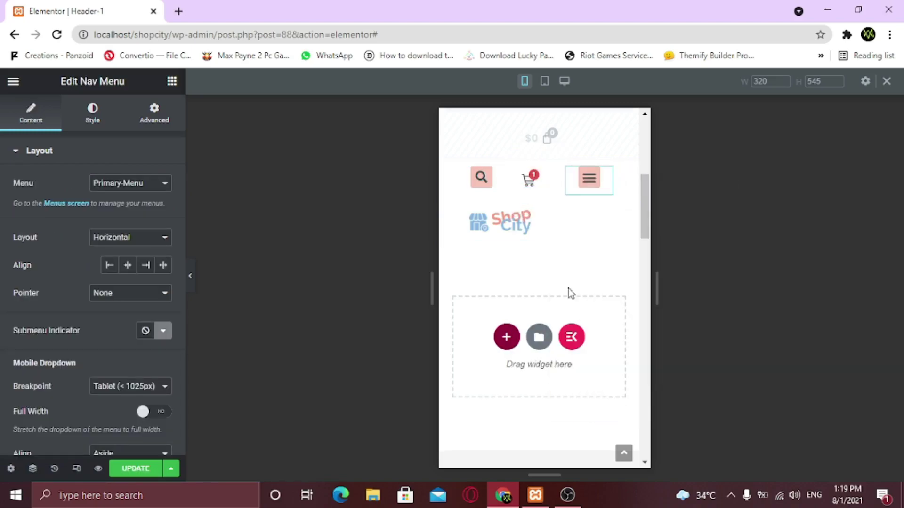
Centre the ShopCity logo and set its width to 38.
left_click(543, 224)
left_click(626, 217)
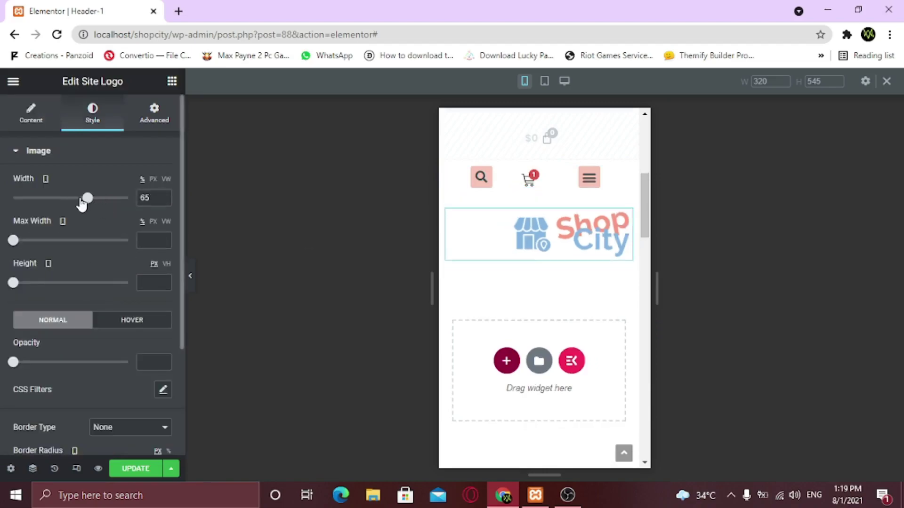
left_click_drag(82, 203, 50, 198)
left_click(31, 113)
left_click(143, 252)
key("ctrl+p")
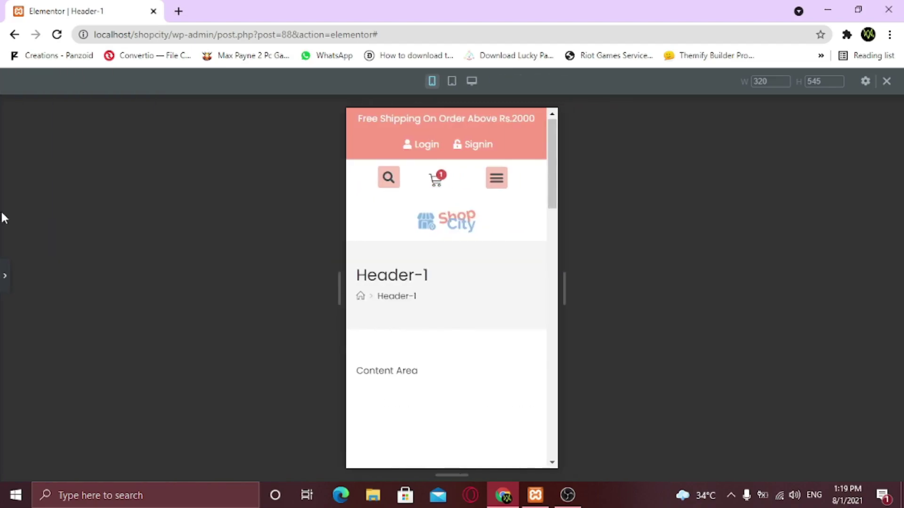
left_click(4, 276)
left_click(93, 113)
left_click(163, 196)
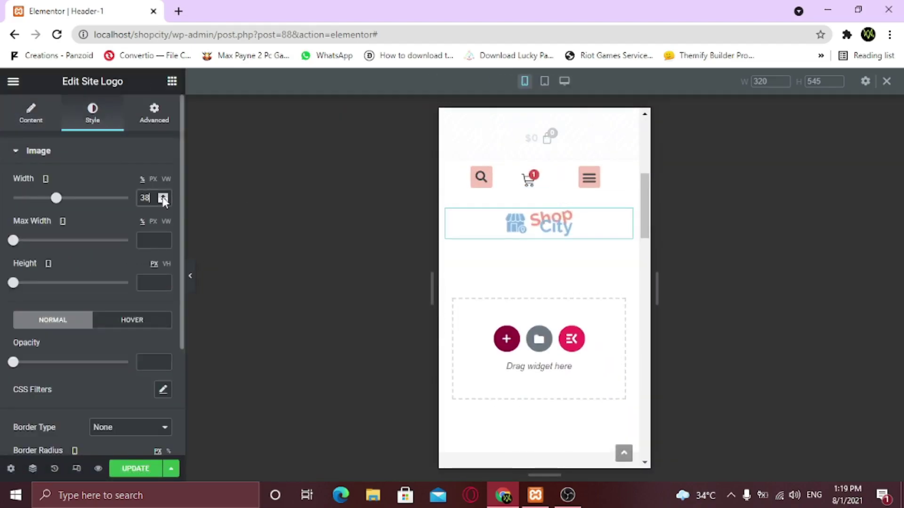
Give the search, cart and menu row a 1px solid light-grey border.
left_click(539, 151)
left_click(93, 113)
left_click(61, 282)
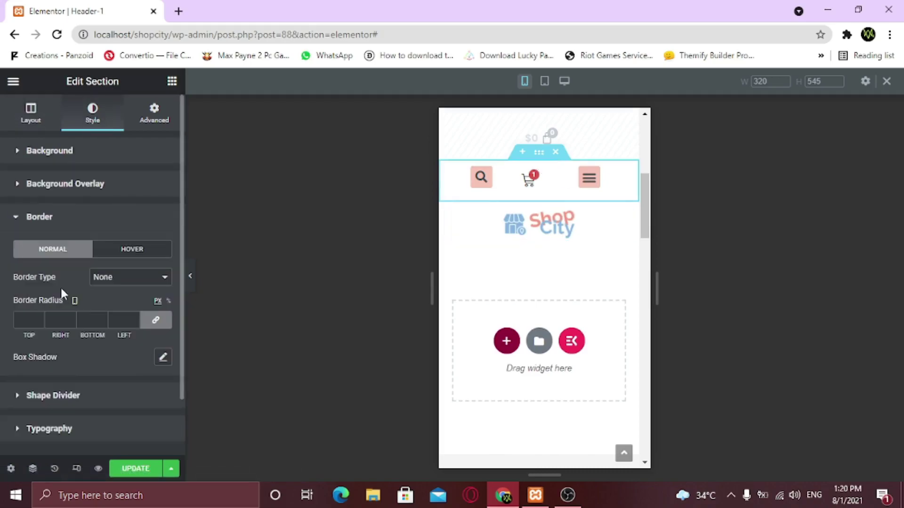
left_click(129, 277)
left_click(127, 299)
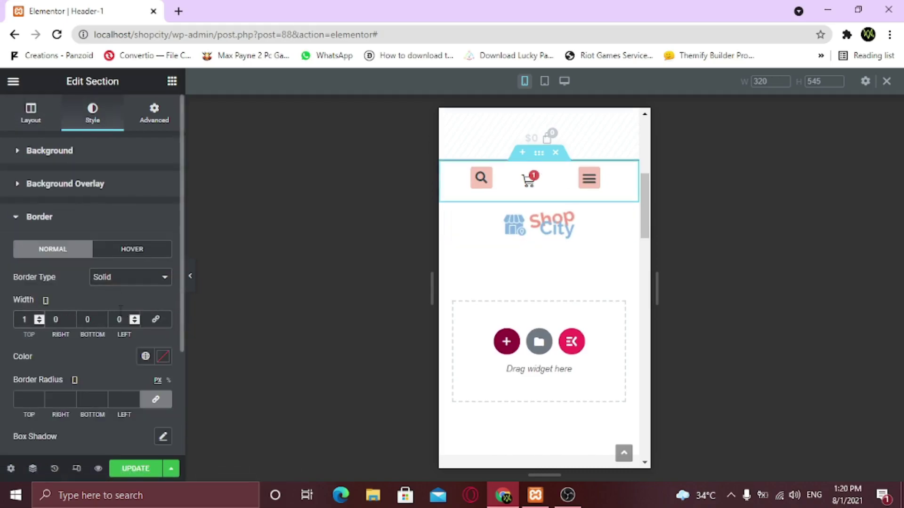
left_click(103, 316)
left_click(163, 357)
left_click(93, 246)
left_click(205, 306)
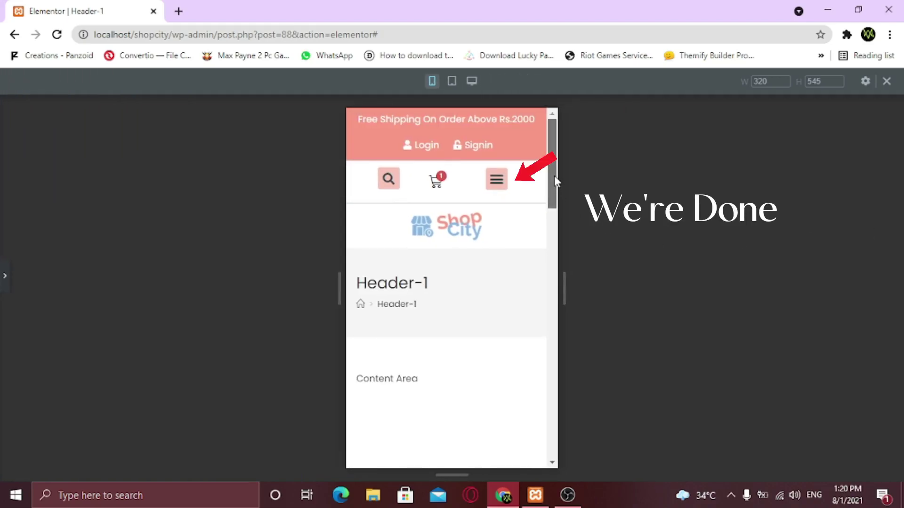
left_click(394, 180)
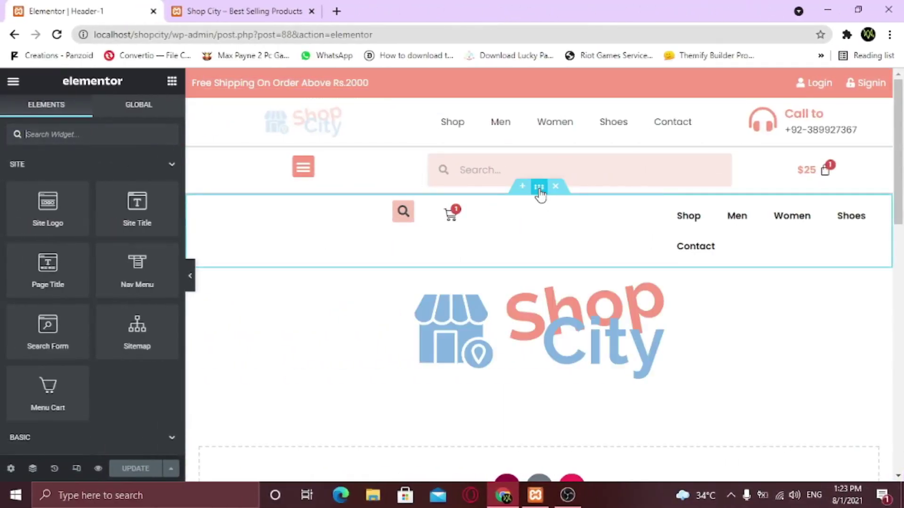
Set the search, cart and menu section to Hide On Desktop.
left_click(539, 188)
left_click(166, 117)
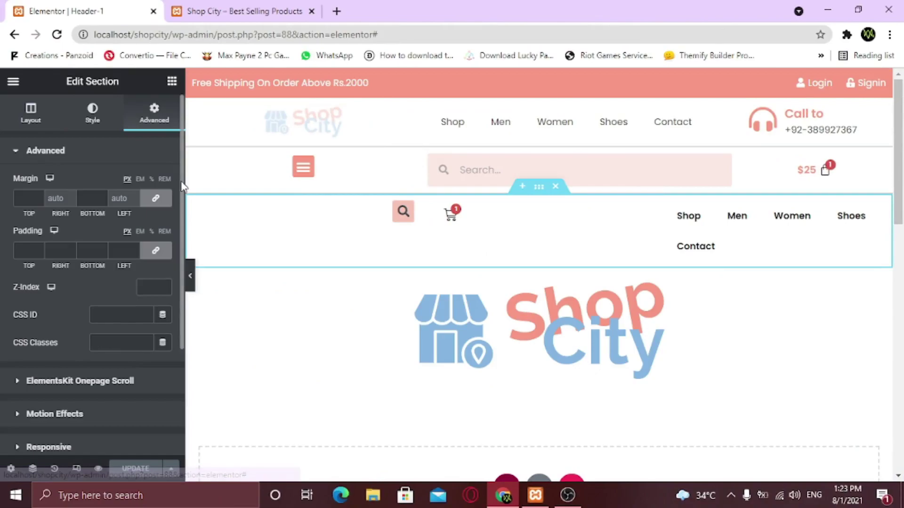
scroll(171, 248, "down", 3)
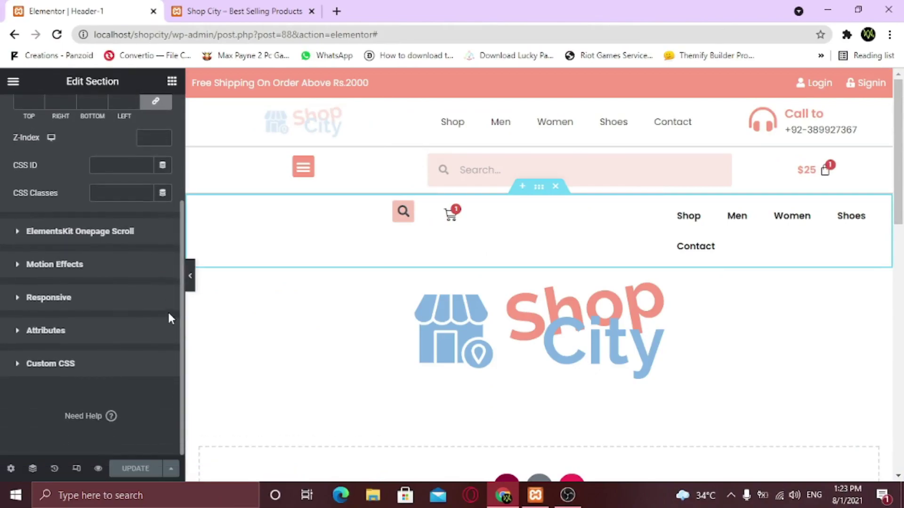
left_click(113, 307)
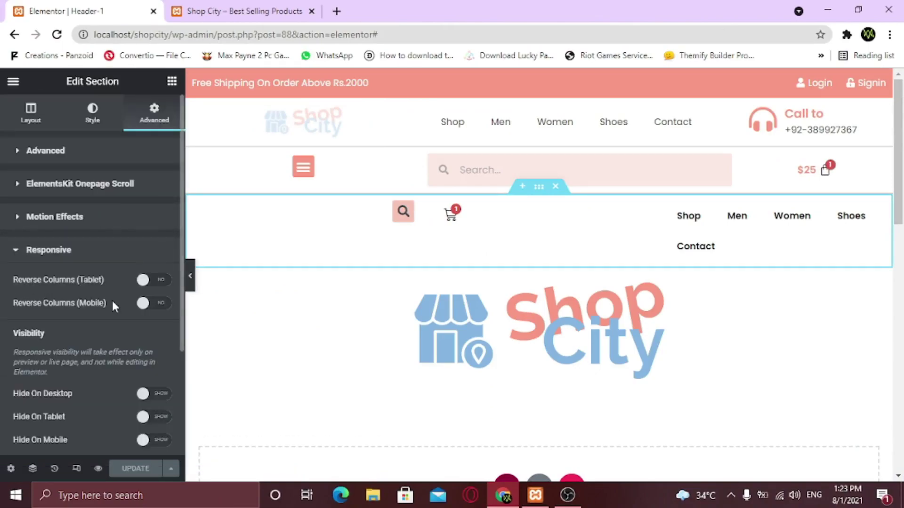
left_click(161, 400)
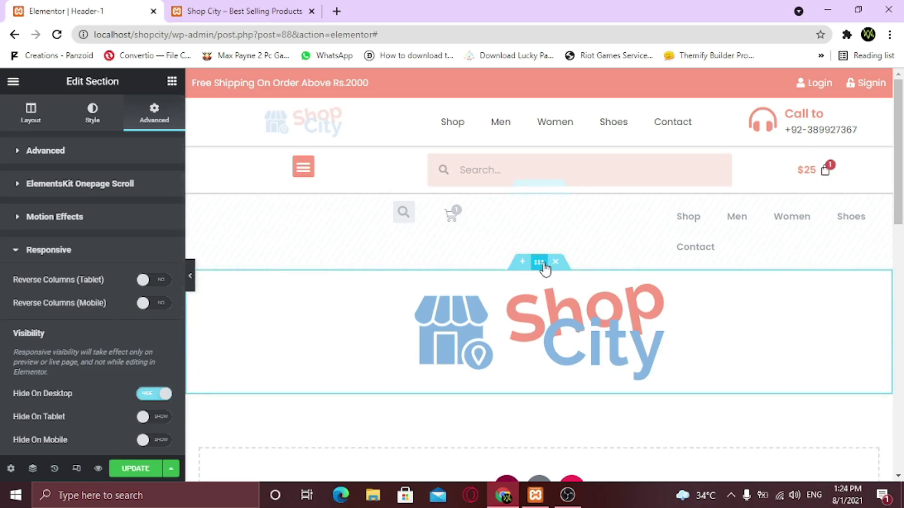
Set the ShopCity logo section to Hide On Desktop and preview the page.
left_click(541, 265)
left_click(153, 123)
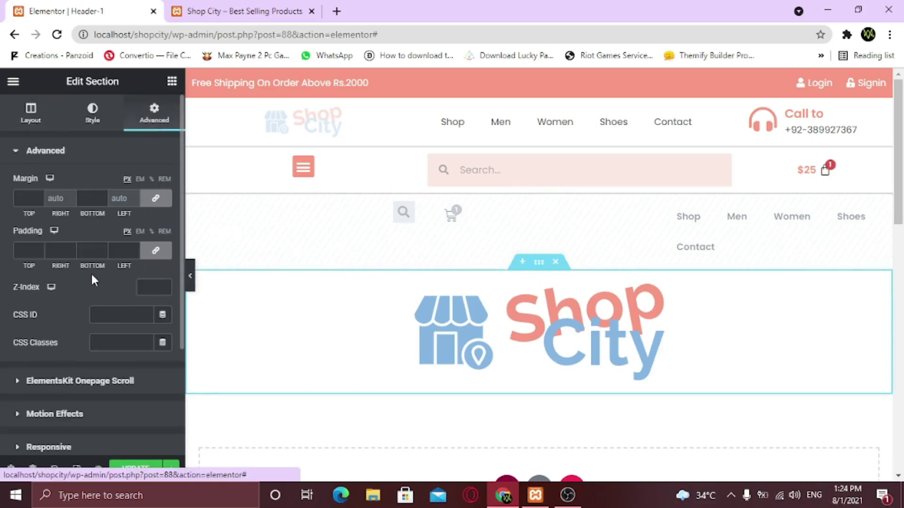
left_click(48, 447)
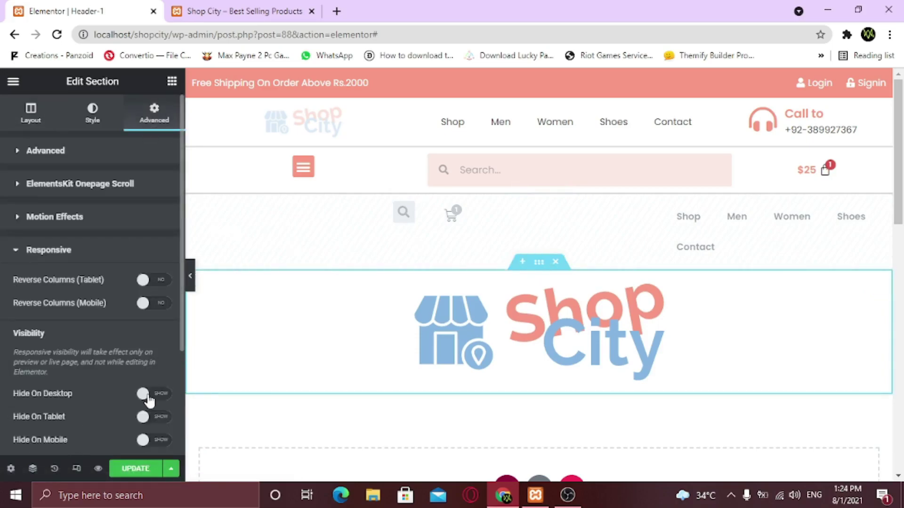
left_click(148, 397)
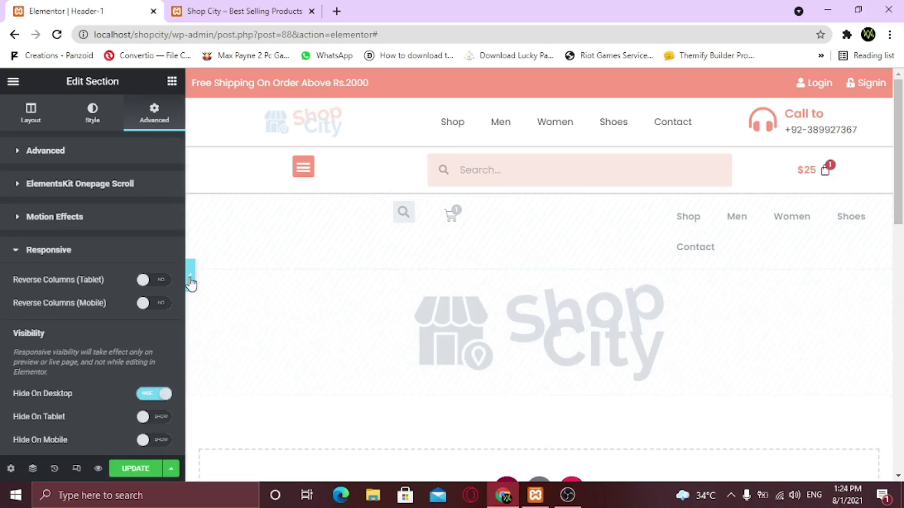
left_click(190, 281)
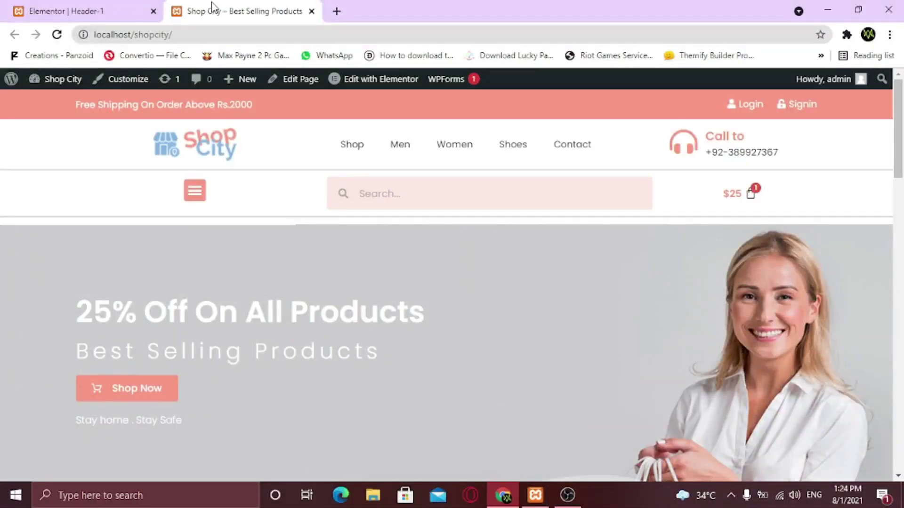
Empty the mini cart on the live ShopCity site and view it in Moto G4 mobile mode.
left_click(750, 193)
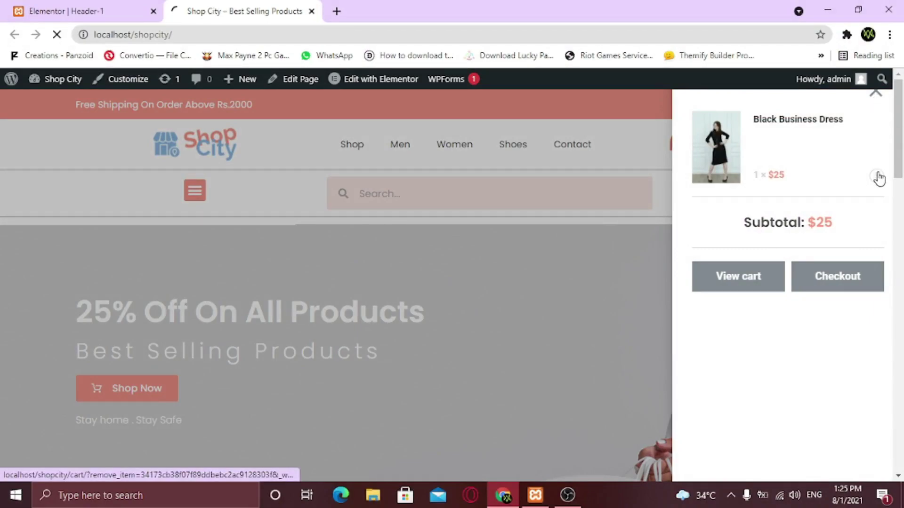
key("ctrl+shift+i")
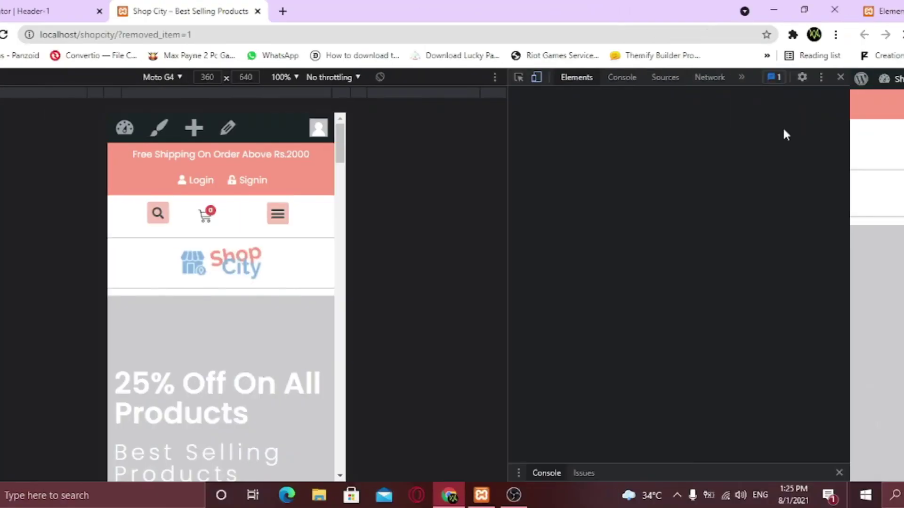